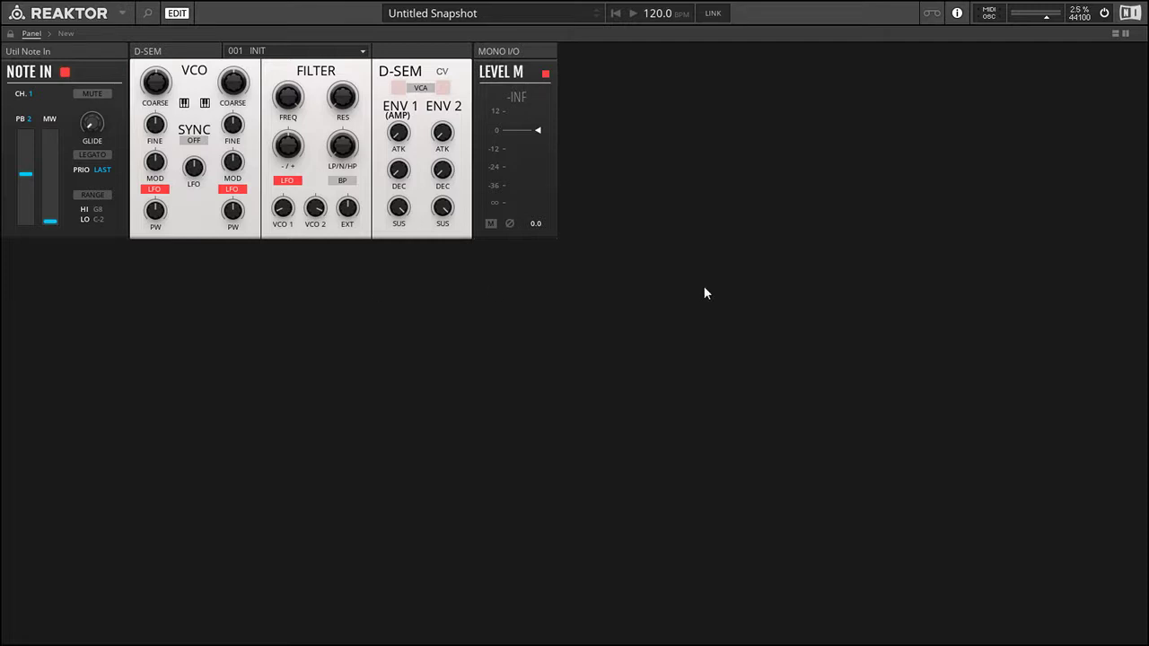
Show the ensemble's structure view below the instrument panel and bring up the D-SEM block's connections
left_click(1112, 36)
left_click(453, 375)
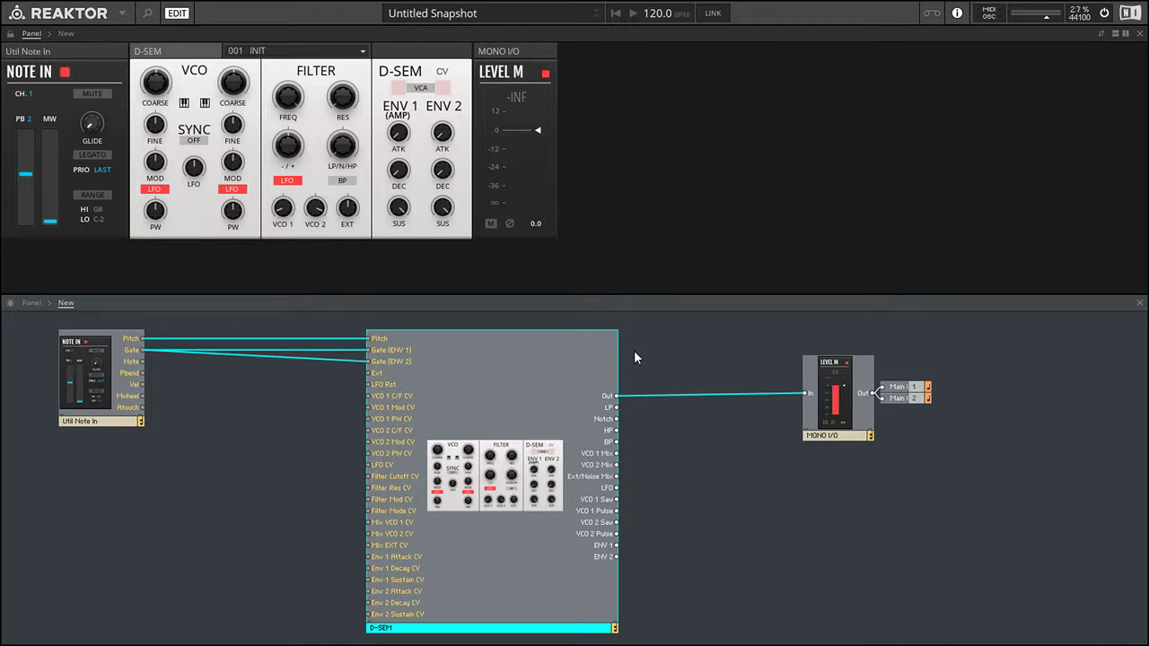
left_click(337, 372)
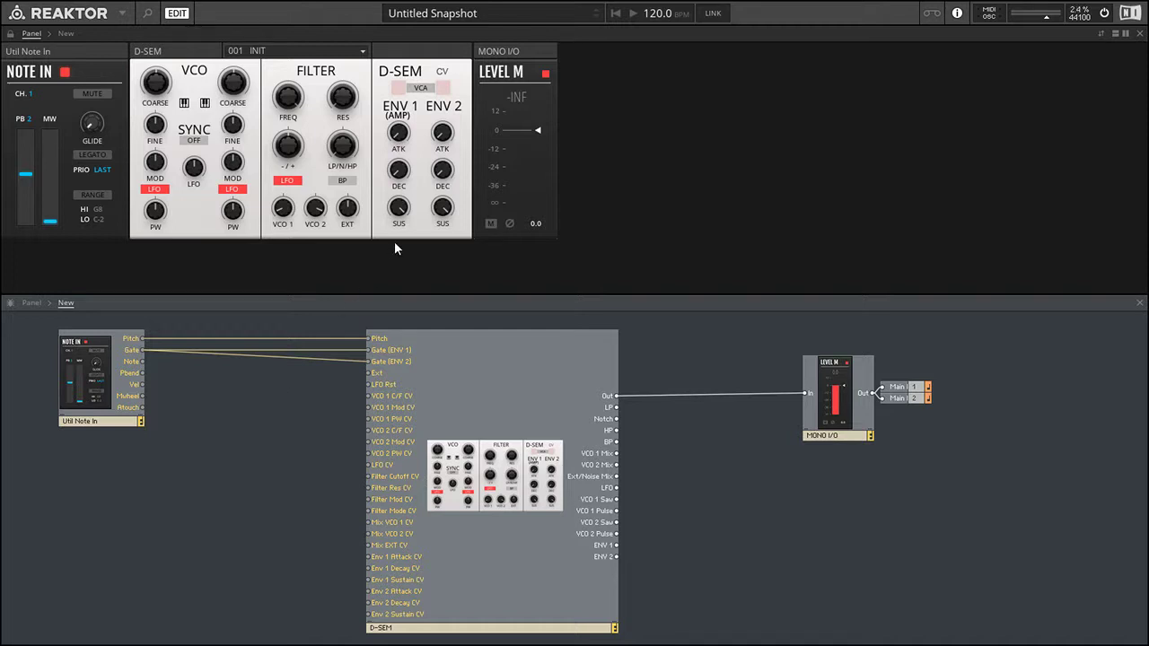
Try turning the D-SEM filter's EXT level to -93.7 and return it to OFF
left_click_drag(347, 207, 340, 338)
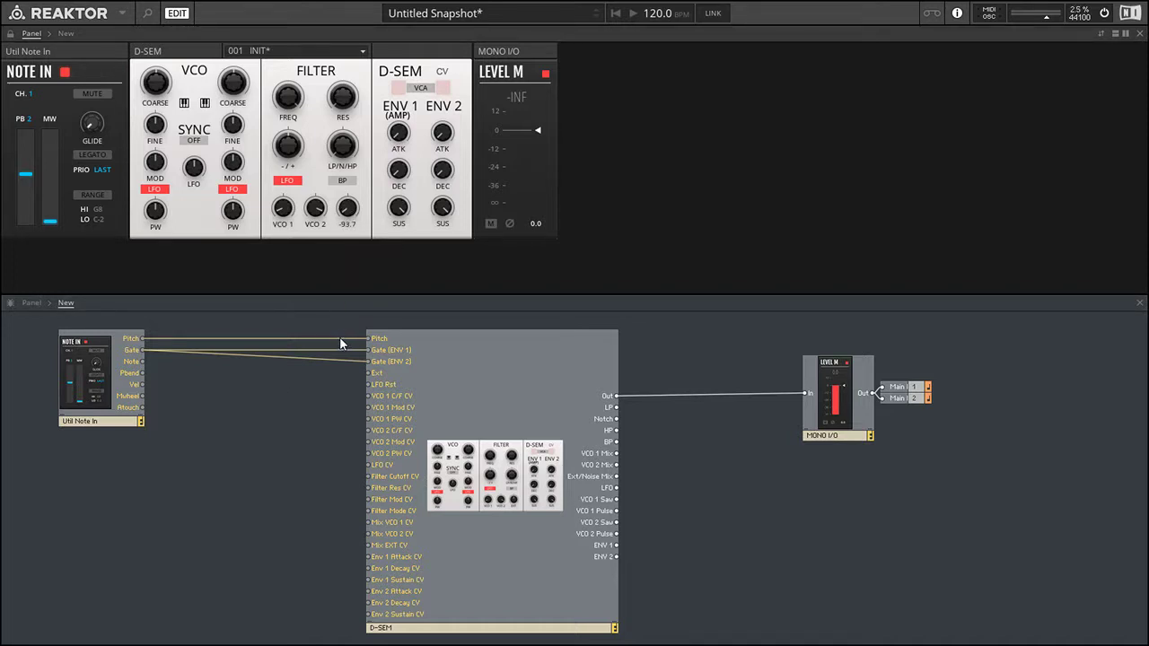
left_click_drag(346, 206, 347, 205)
left_click(287, 433)
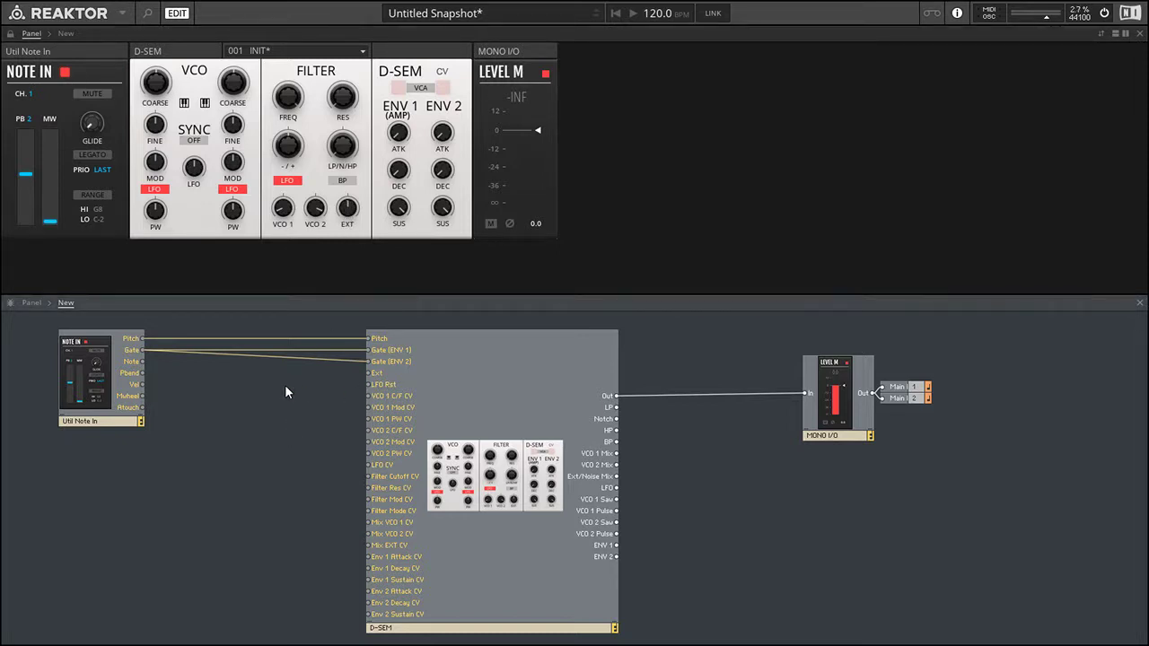
Turn off the info hints and move the D-SEM block closer to the Note In block
left_click(960, 15)
left_click_drag(439, 376, 341, 386)
left_click(655, 476)
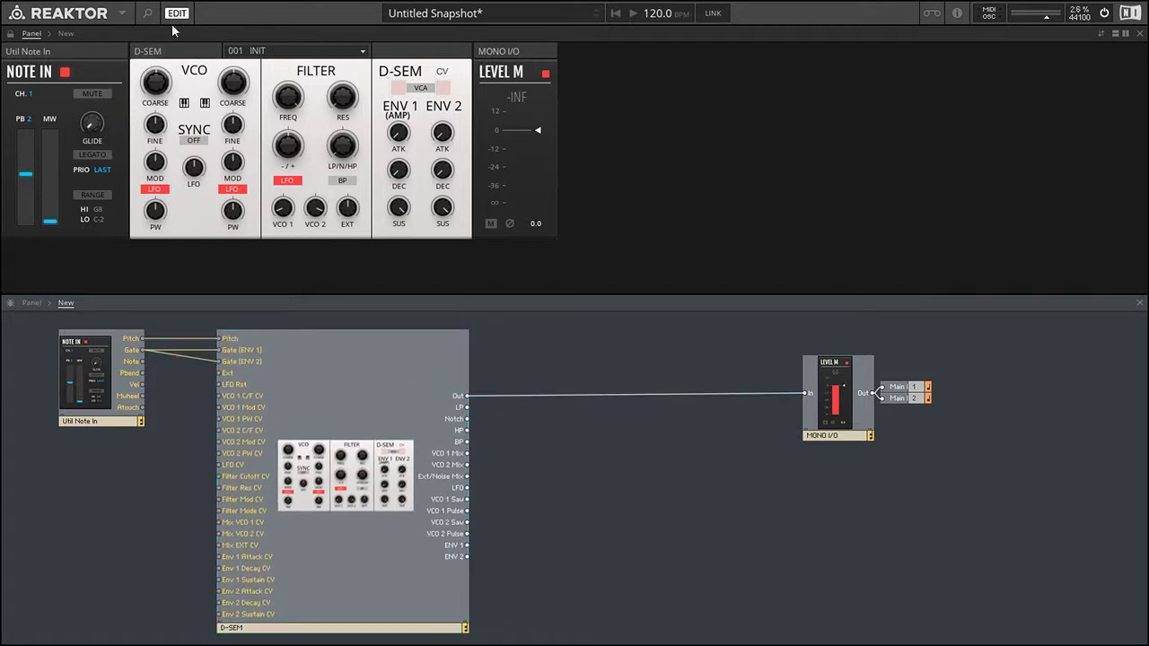
Add the AUX-Scope block, wire the D-SEM's LFO output to its In port, and shift the D-SEM block closer to it
left_click(147, 12)
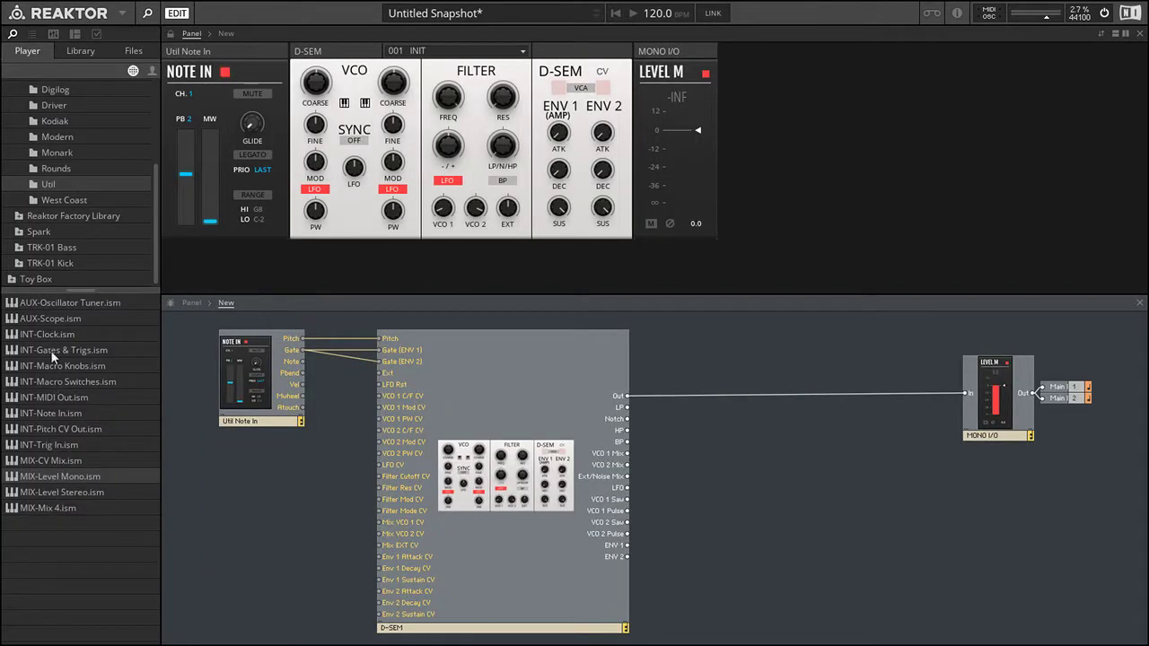
left_click_drag(49, 320, 718, 426)
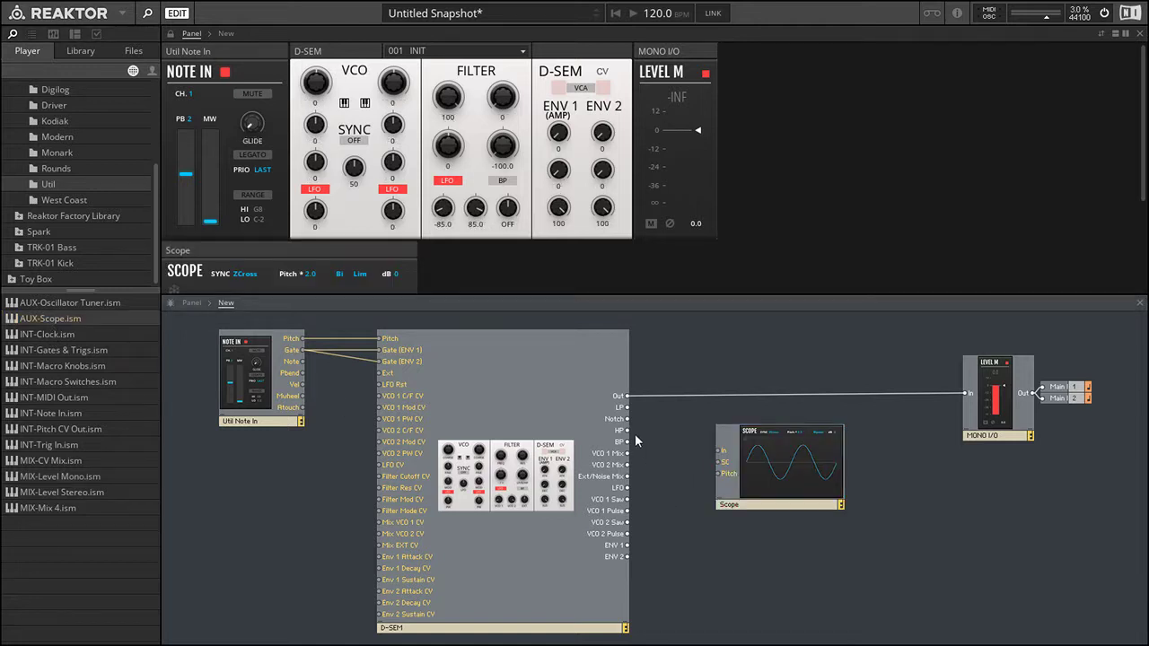
left_click_drag(625, 492, 723, 451)
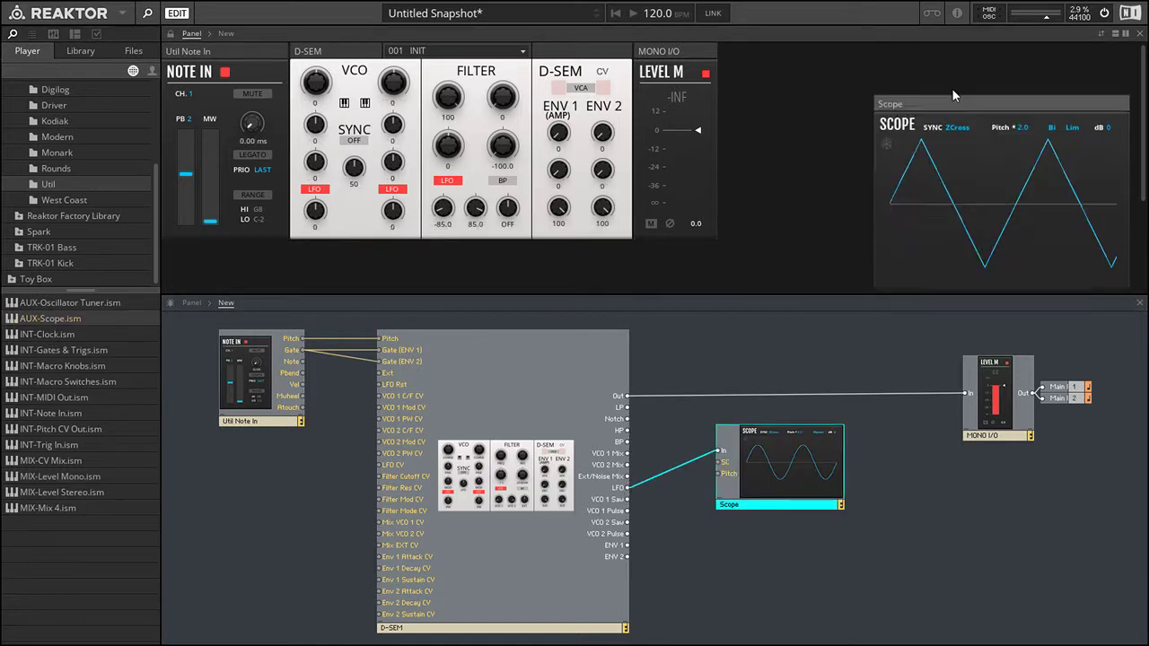
left_click(149, 13)
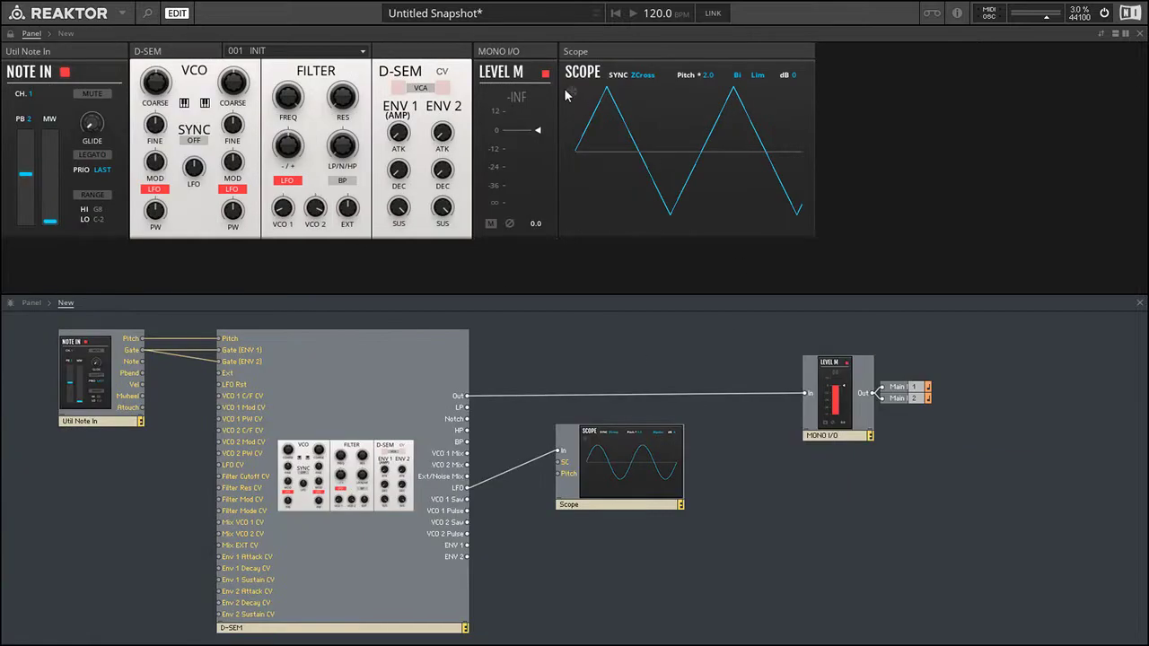
left_click_drag(395, 346, 433, 346)
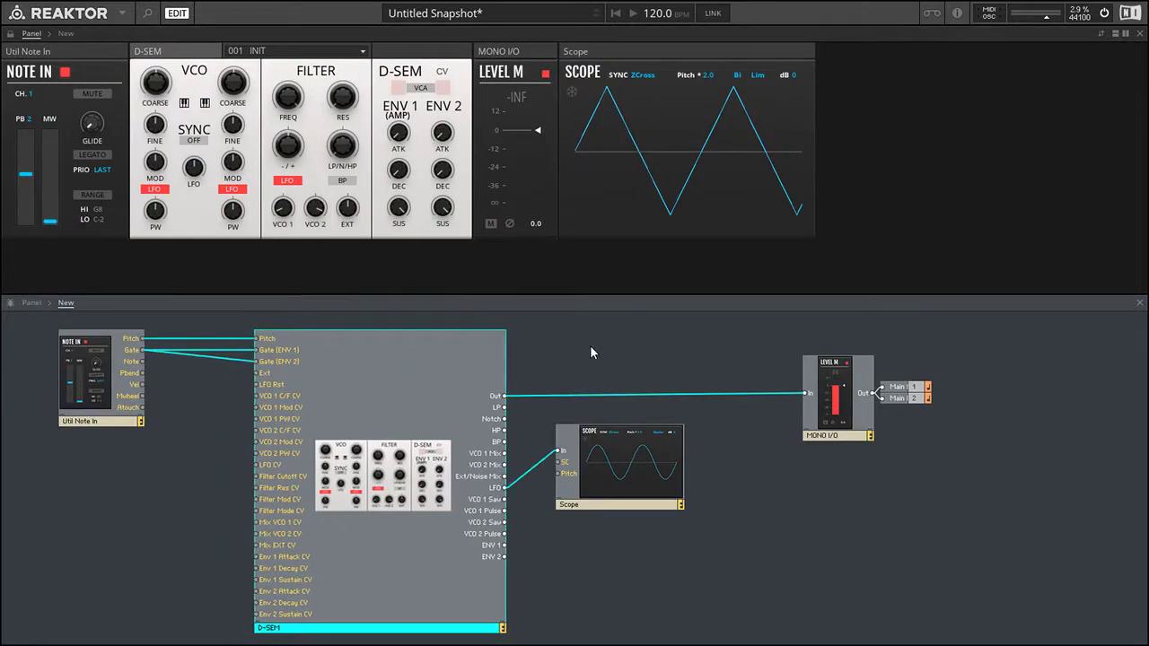
Sweep the D-SEM's LFO rate while watching the scope and reset it to 50
left_click(193, 169)
left_click_drag(193, 169, 218, 62)
double_click(198, 171)
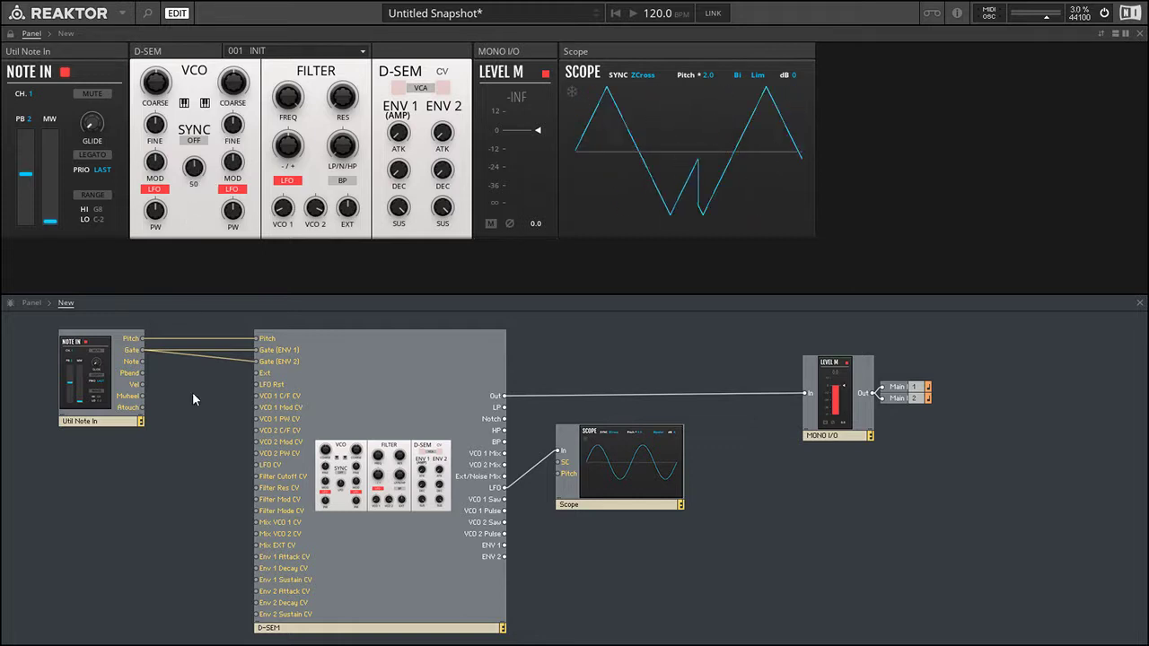
left_click(172, 430)
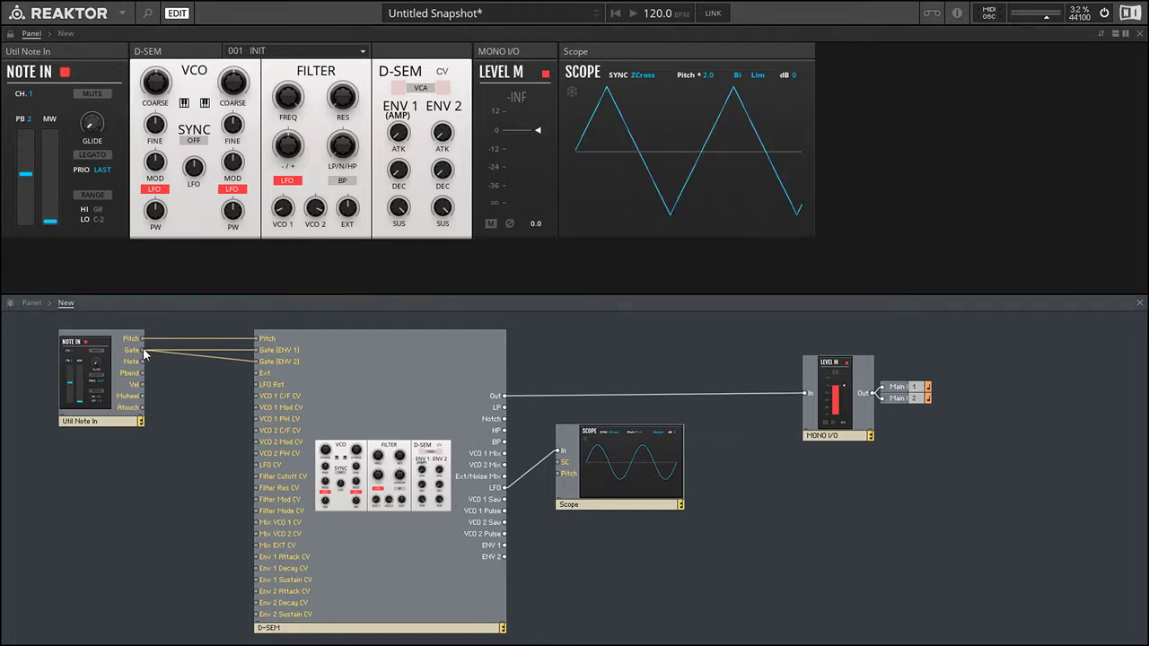
Wire Note In's Gate output to the D-SEM's LFO Rst input and delete the wires to Pitch, Gate (ENV 1) and Gate (ENV 2)
left_click_drag(142, 351, 259, 384)
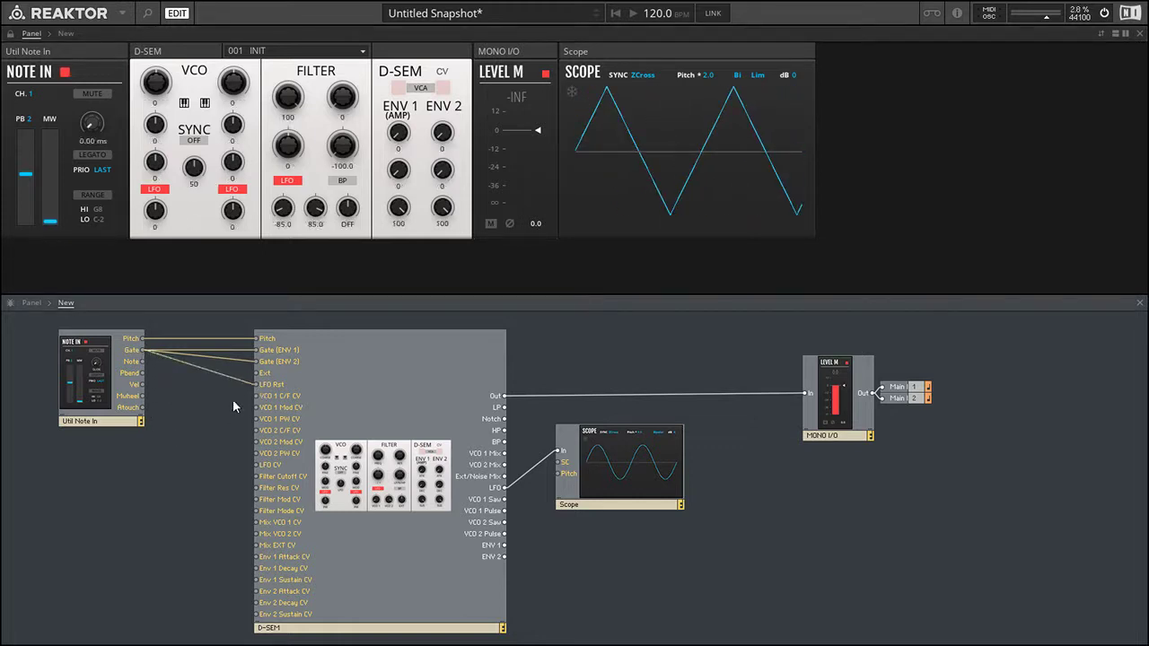
left_click(240, 359)
key("Delete")
left_click(241, 350)
key("Delete")
left_click(240, 339)
key("Delete")
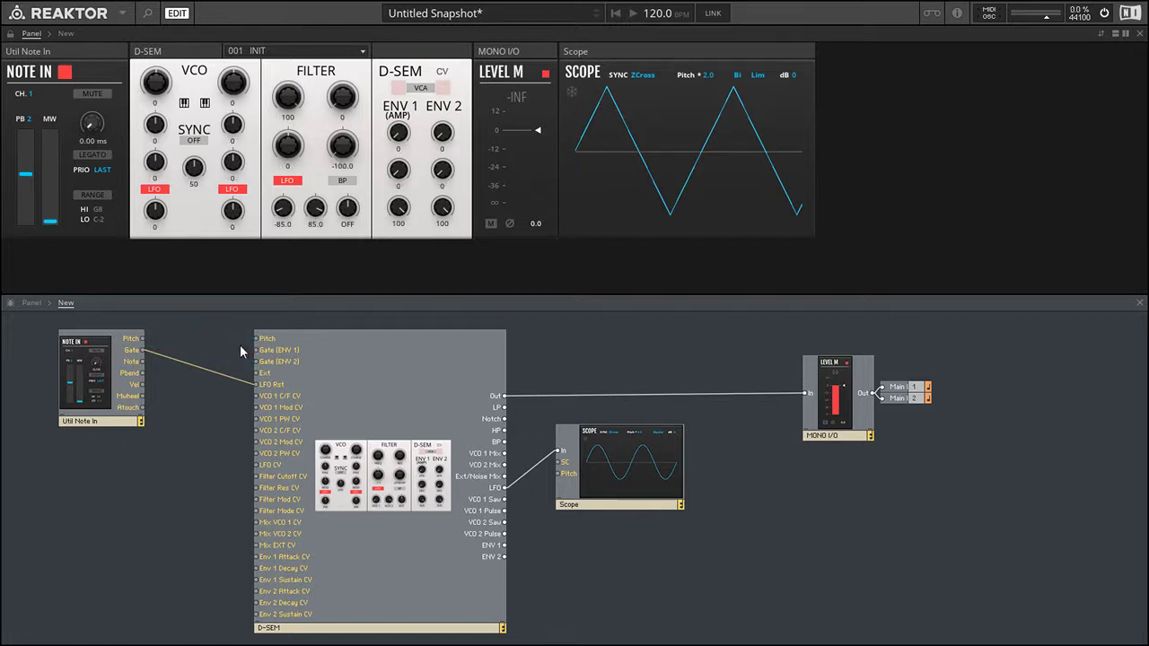
left_click_drag(108, 392, 99, 423)
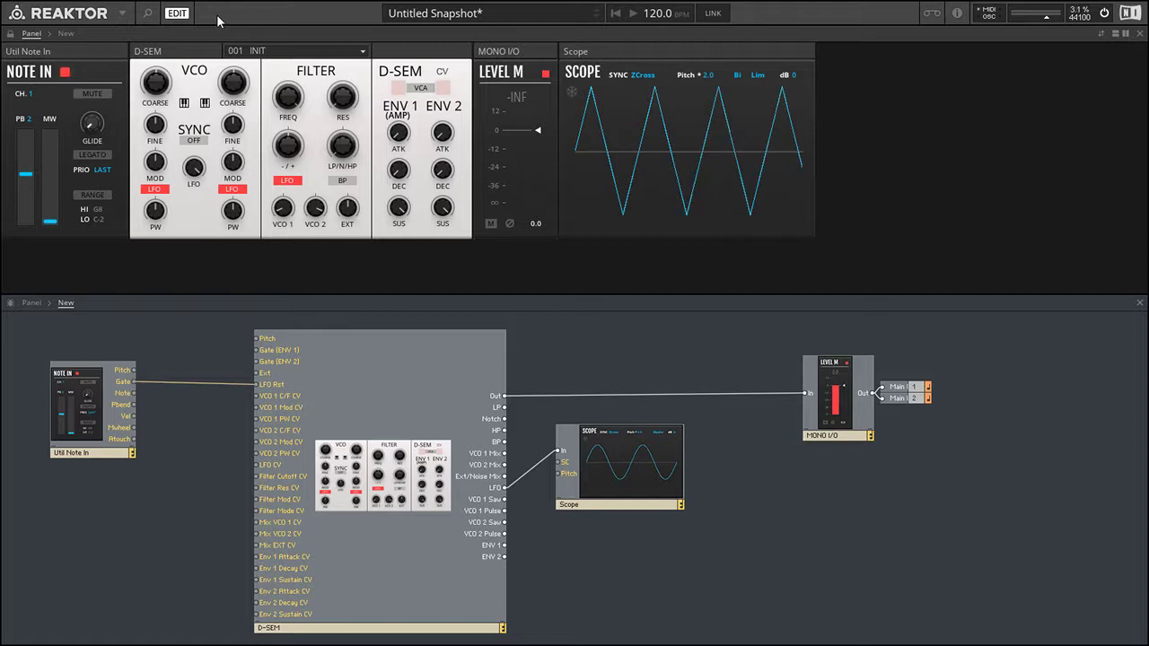
Insert a Multiply module between Note In and the D-SEM and feed its first input from Note In's Gate output
double_click(161, 434)
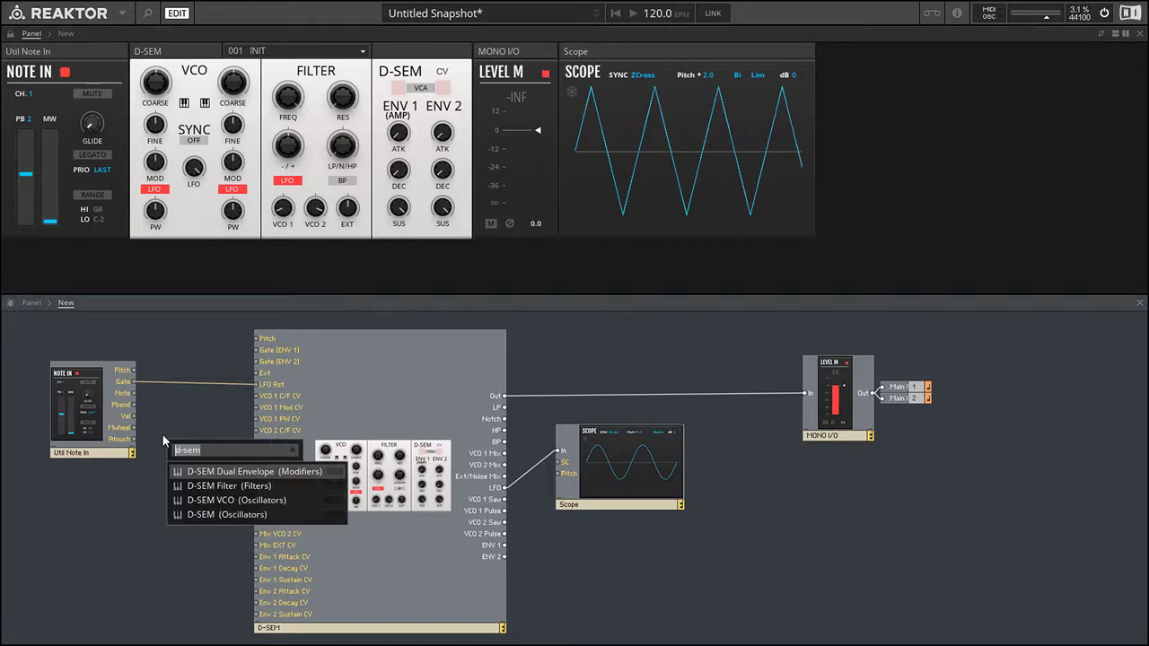
type("*")
key("Return")
left_click_drag(135, 369, 194, 432)
right_click(189, 423)
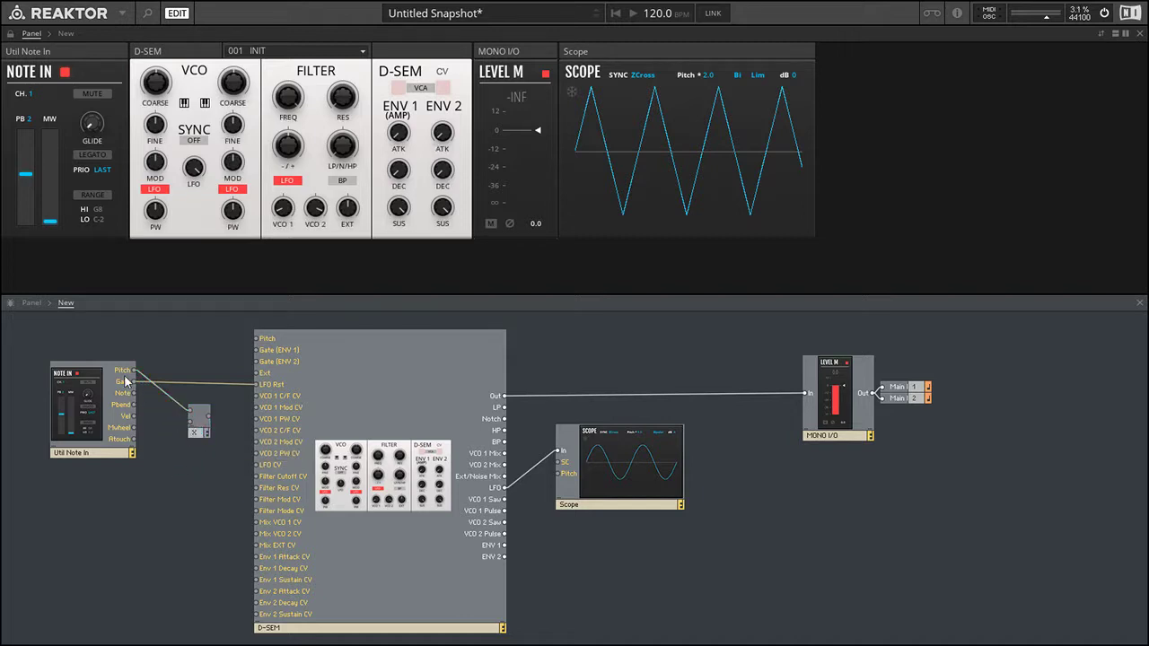
left_click_drag(139, 375, 135, 381)
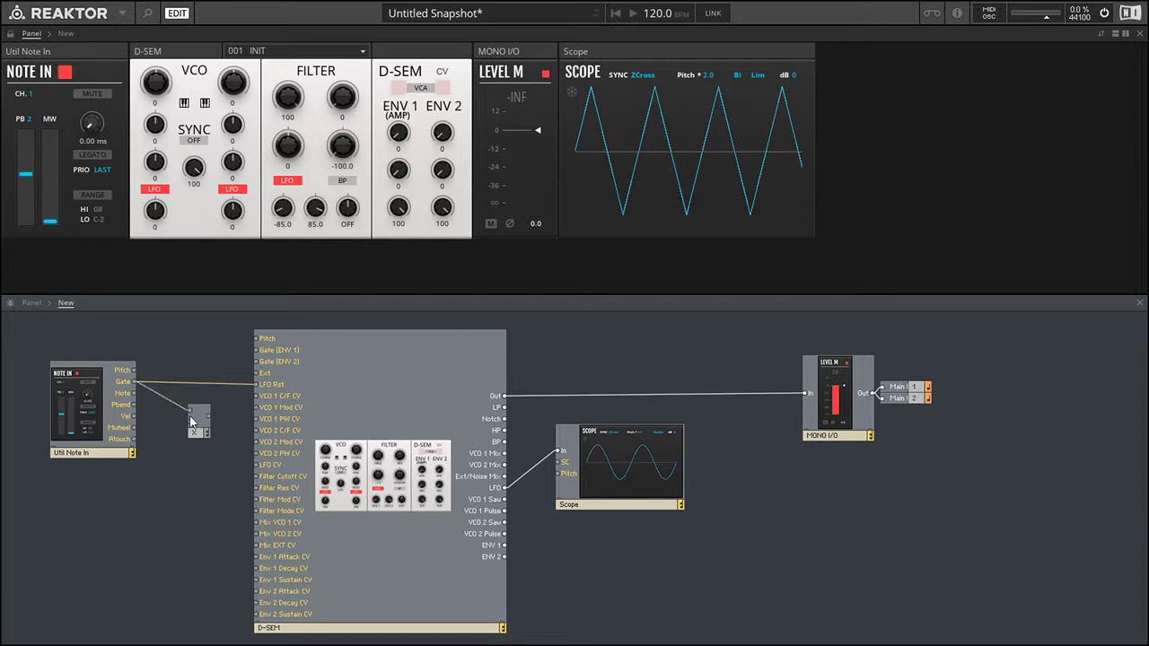
Create a constant of -1 on the multiplier's second input and wire the multiplier's output to the D-SEM's LFO Rst input
right_click(189, 421)
left_click(222, 448)
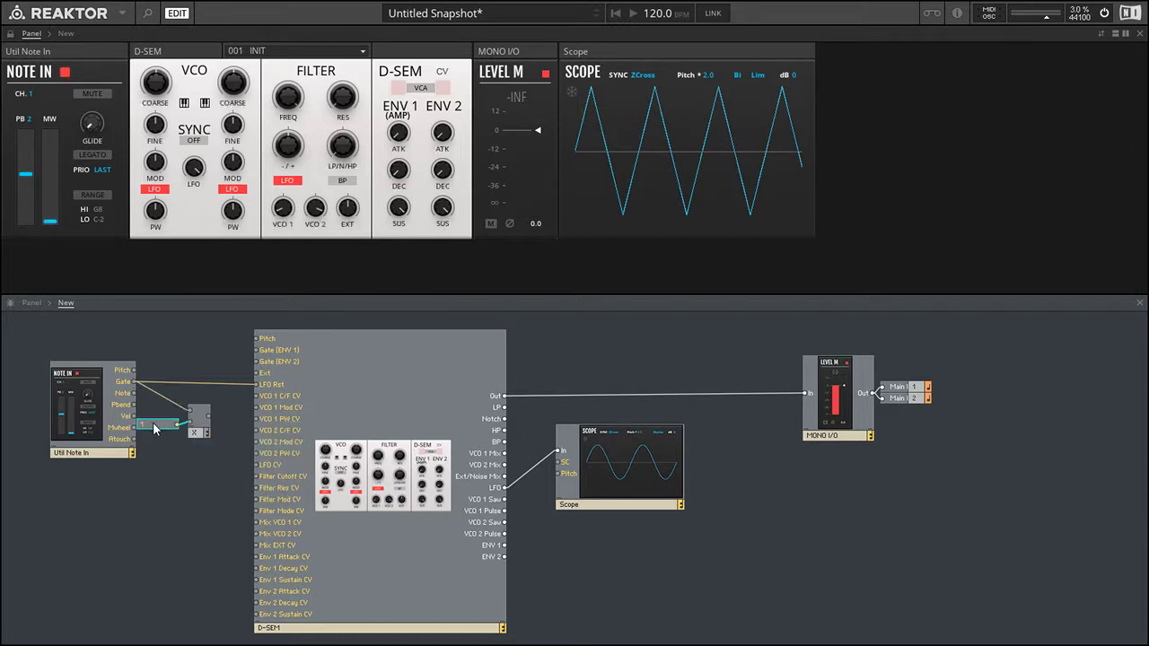
key("Return")
left_click_drag(154, 429, 258, 386)
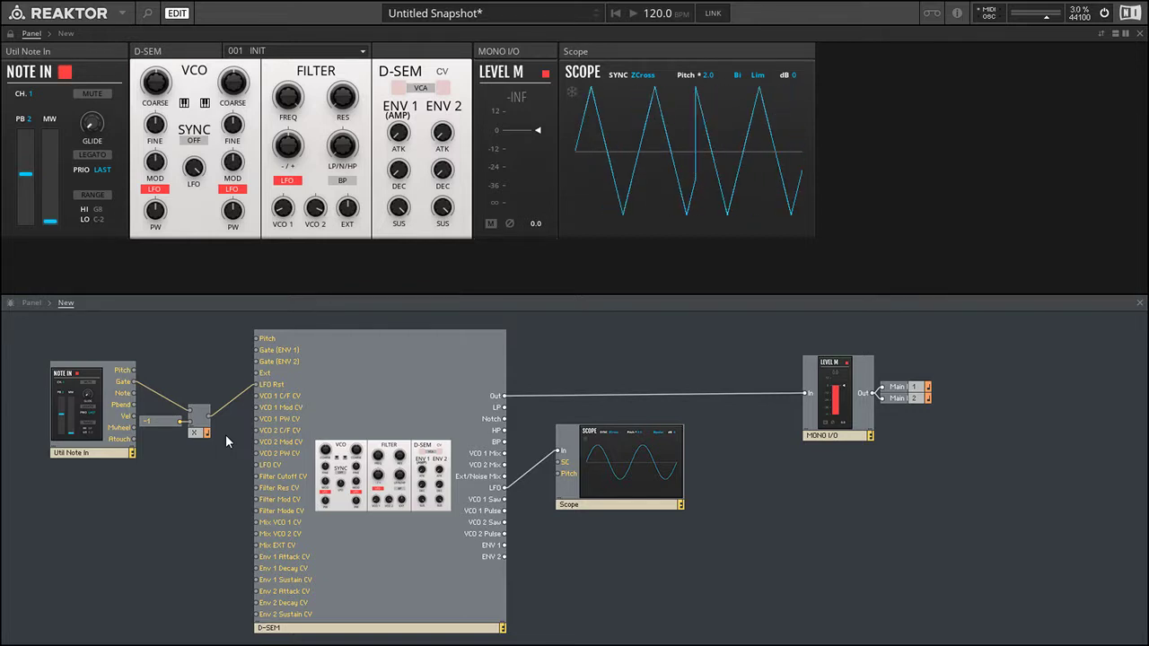
Observe the LFO reset with the scope's sync set to Free and the LFO rate at about 78.9, and restore sync to ZCross
left_click(643, 76)
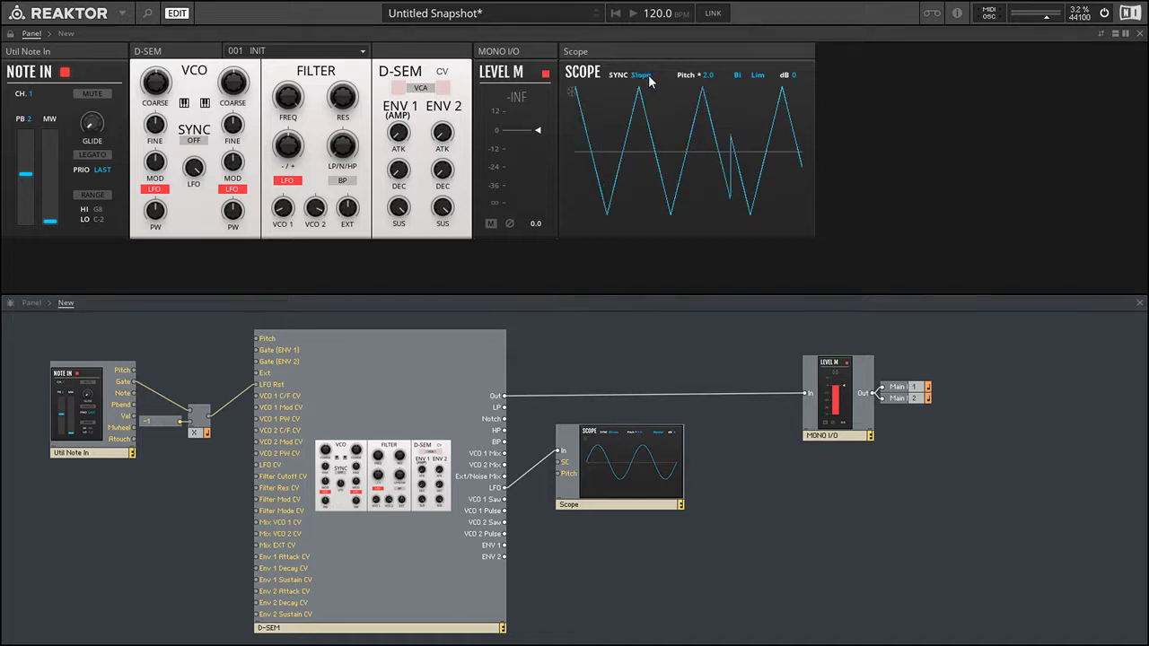
left_click(644, 76)
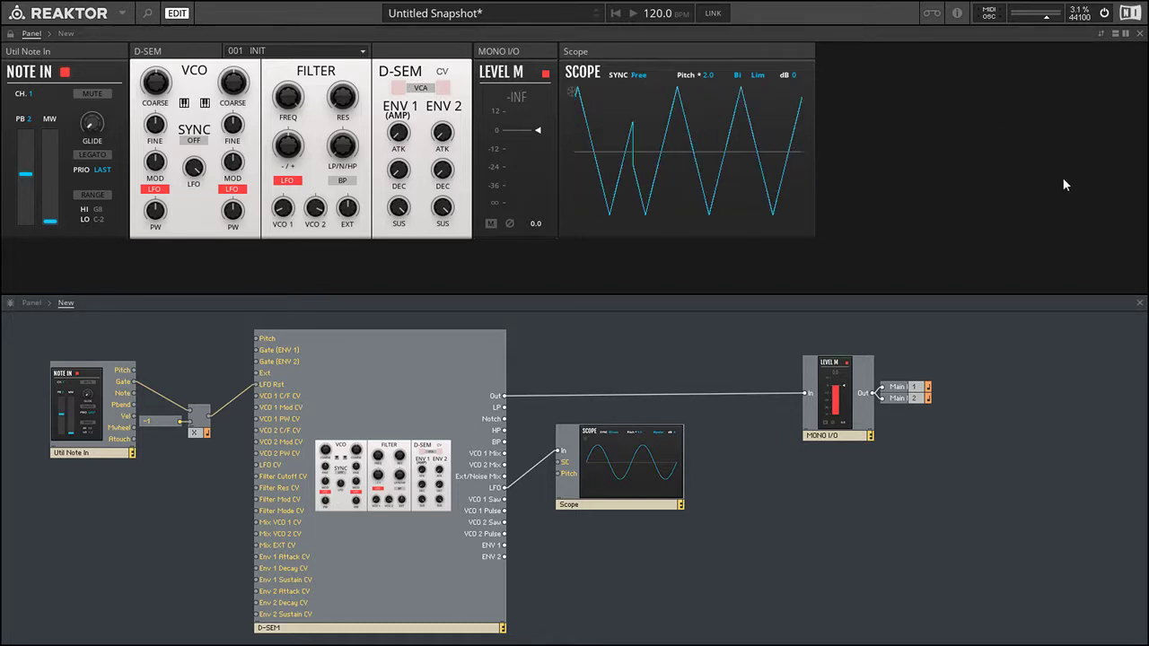
left_click_drag(199, 180, 199, 215)
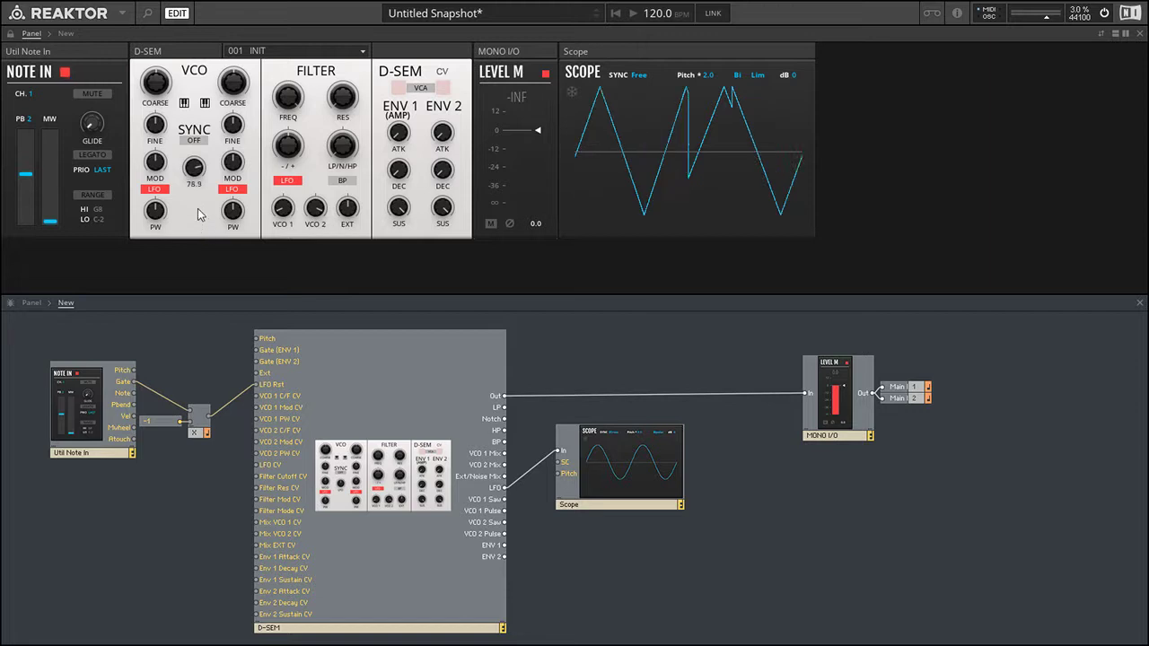
left_click(643, 75)
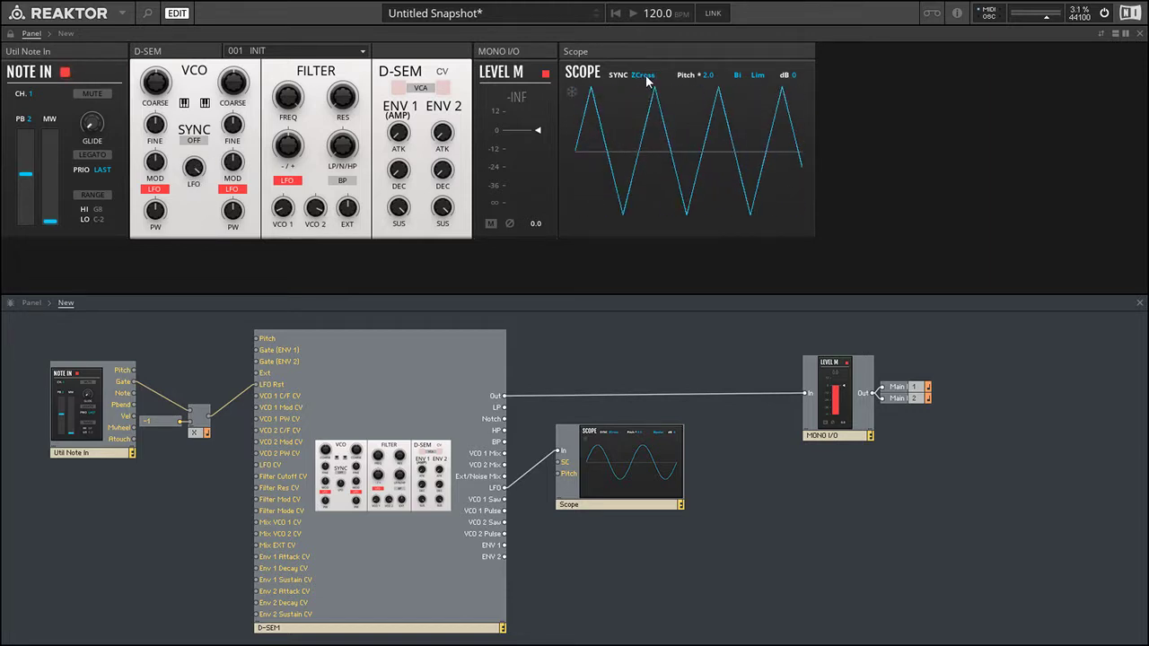
Delete the multiplier and its -1 constant, and rewire Note In's Pitch and Gate outputs to the D-SEM's Pitch, Gate (ENV 1) and Gate (ENV 2)
left_click_drag(154, 463, 208, 396)
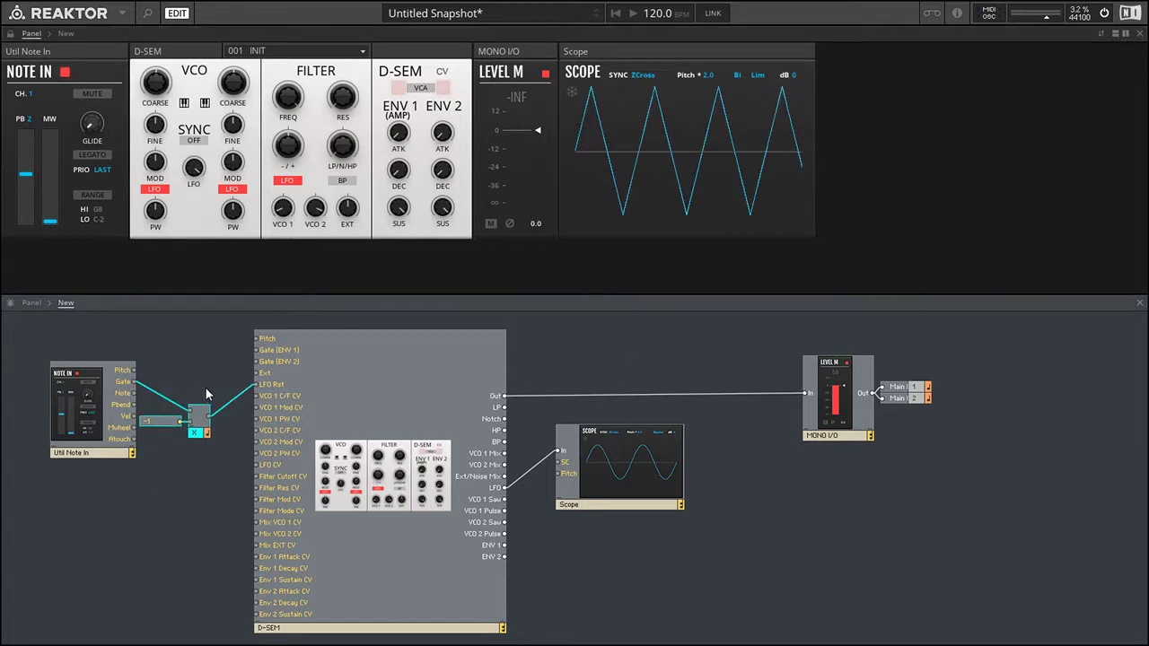
key("Delete")
left_click_drag(125, 377, 257, 362)
Delete the Scope block and move the Note In block next to the D-SEM's pitch and gate inputs
left_click(615, 489)
key("Delete")
left_click(88, 392)
left_click_drag(88, 392, 131, 386)
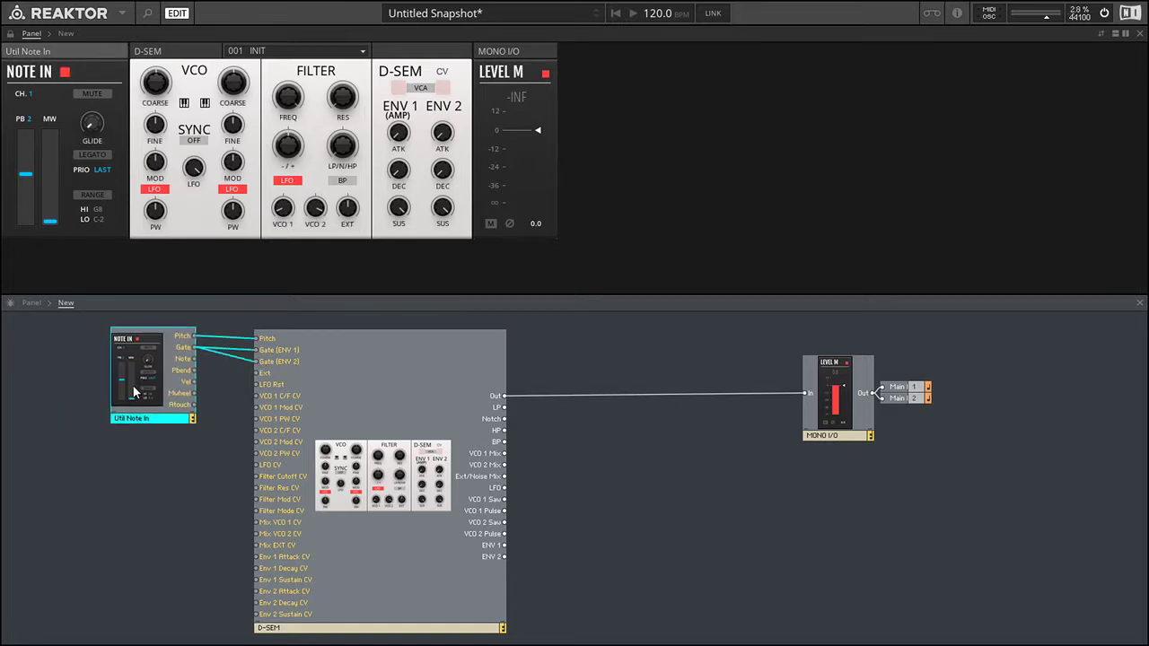
left_click(69, 382)
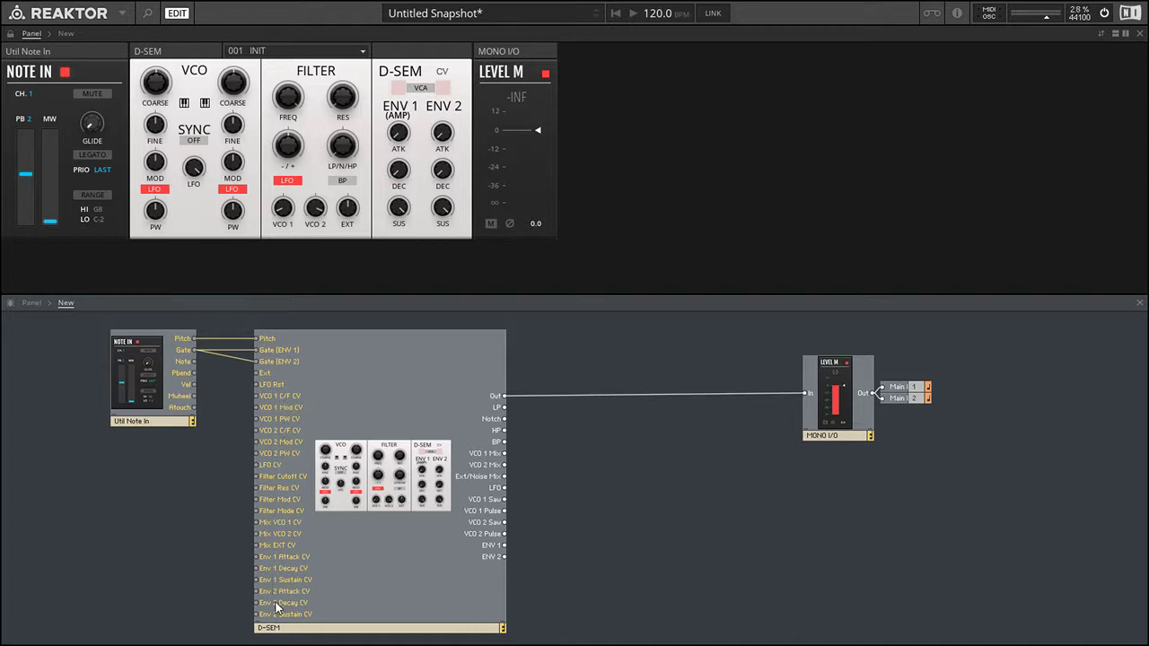
Show the D-SEM's CV amount controls, examine them beside the knobs, and hide them again
left_click(444, 72)
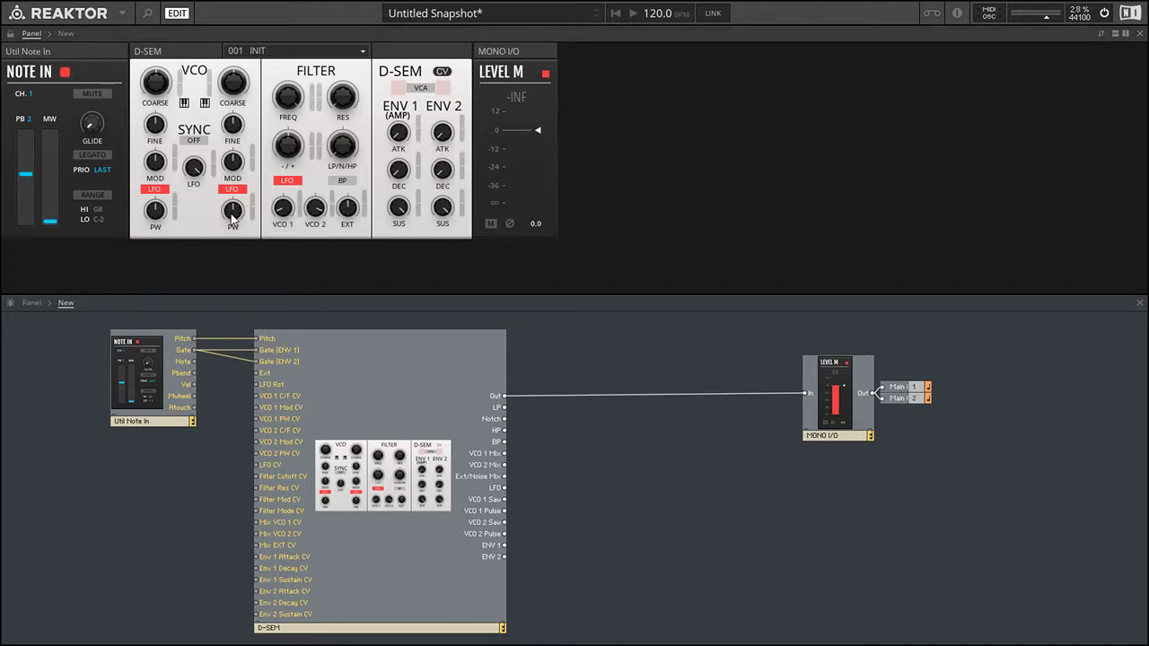
left_click(443, 72)
left_click(164, 433)
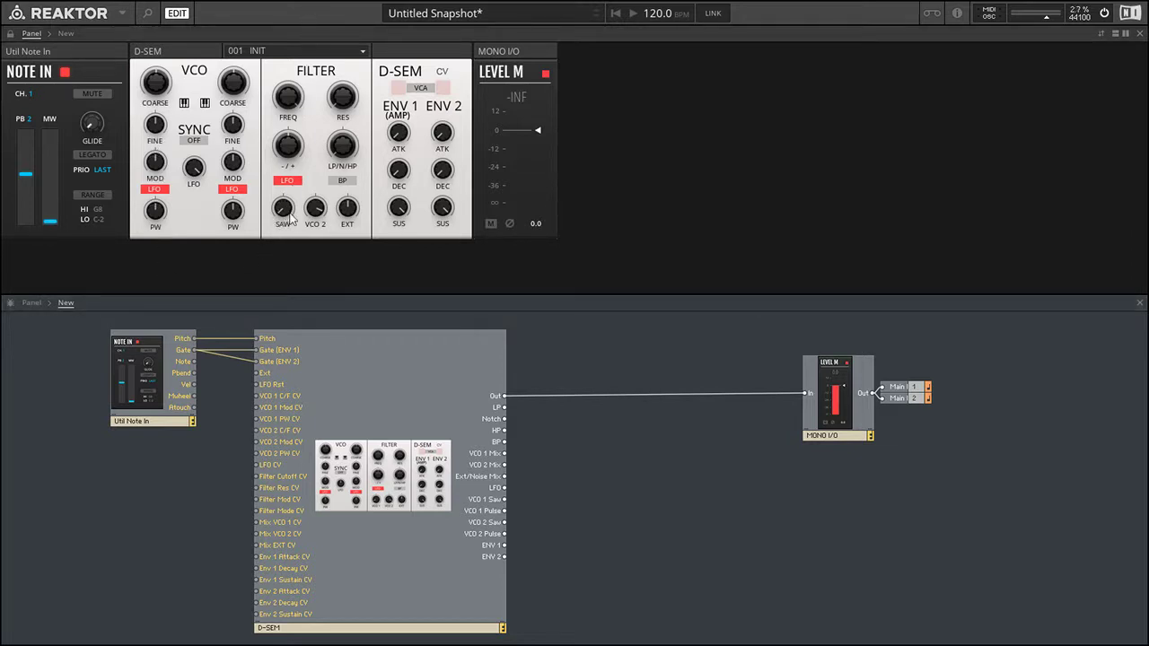
Set the VCO 1 level in the D-SEM's filter section to about -60
left_click_drag(284, 226, 284, 214)
left_click(519, 395)
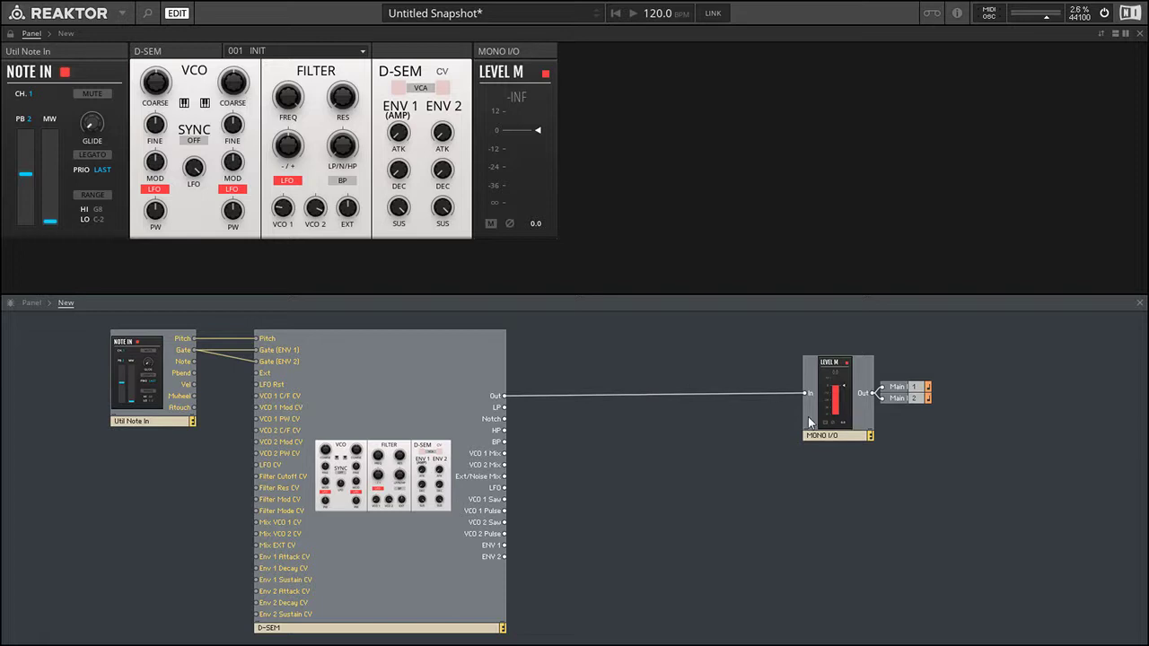
Move the Level M block next to the D-SEM and delete both wires from its output to the main outputs
left_click_drag(840, 428, 660, 432)
left_click(752, 409)
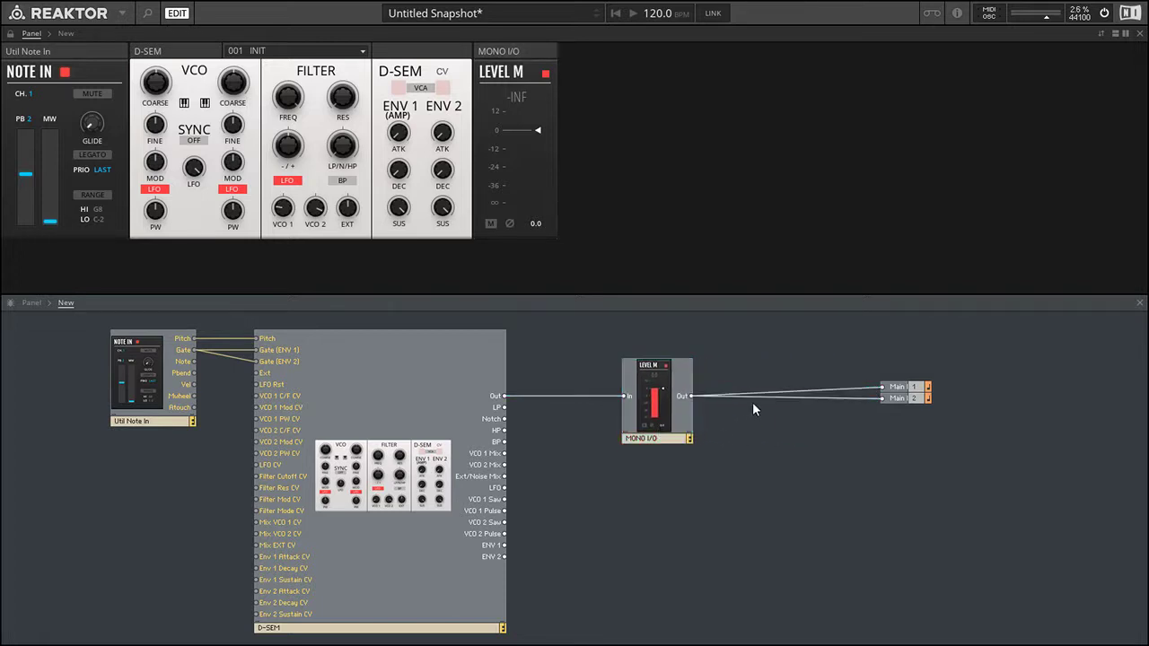
key("Delete")
left_click(794, 388)
key("Delete")
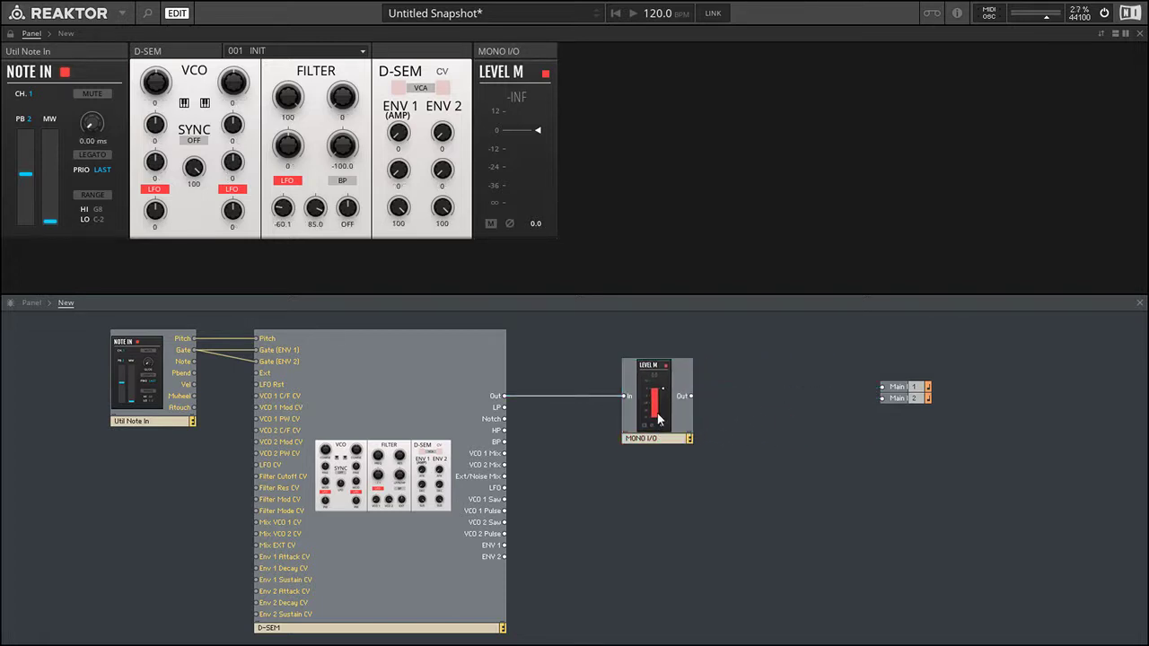
left_click_drag(654, 424, 628, 426)
left_click(769, 432)
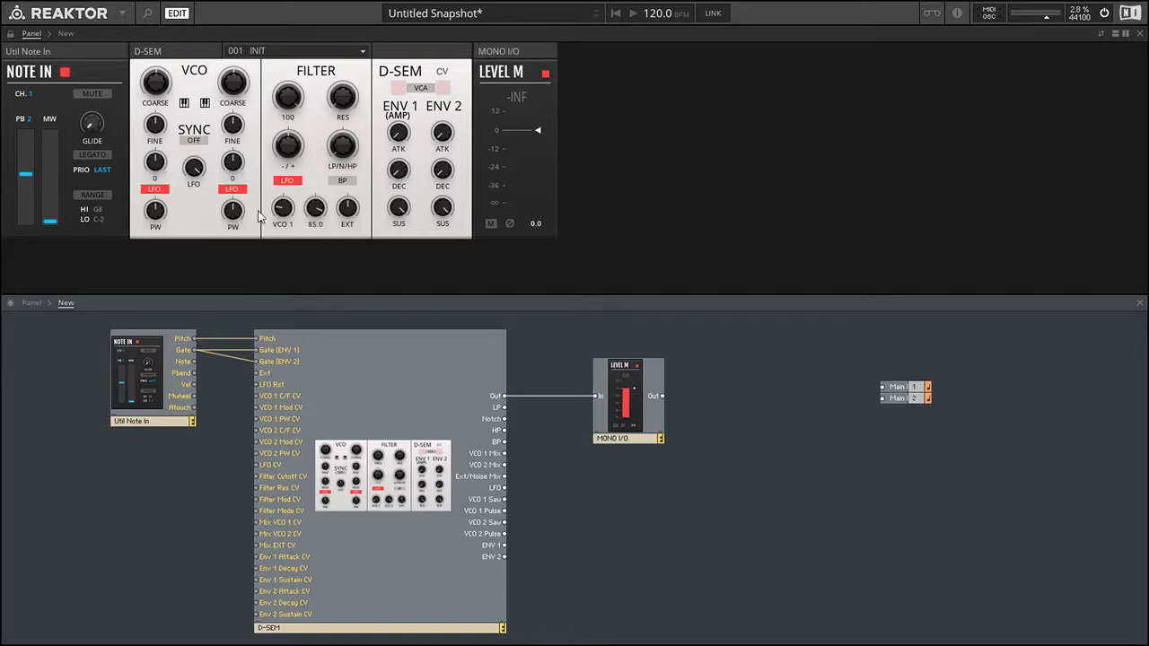
Turn on the D-SEM's VCA switch and set the VCO 1 level in the filter section to OFF
left_click(421, 90)
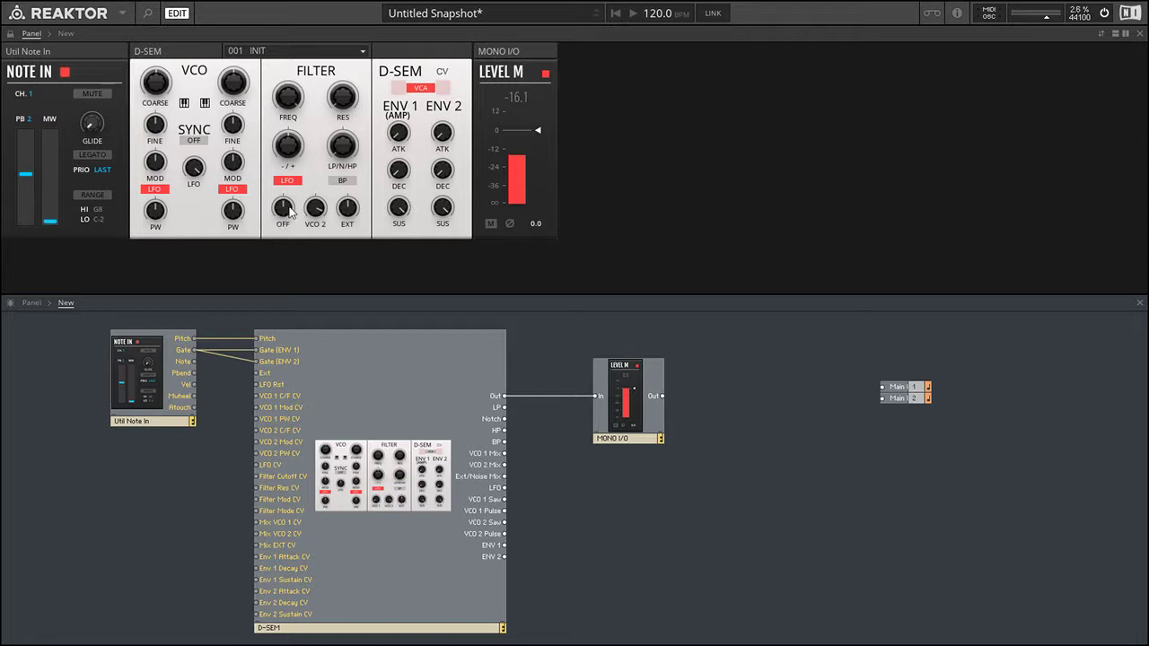
left_click_drag(320, 285, 335, 194)
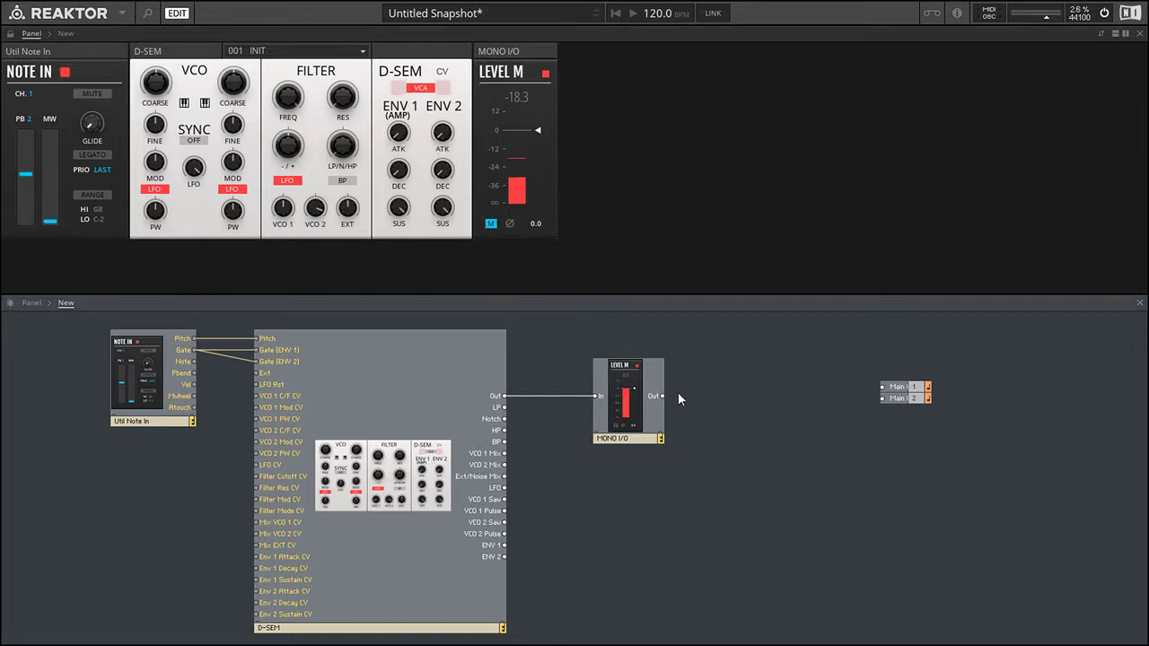
Wire the Level M output to both main outputs 1 and 2 and move the block close to them
mouse_move(663, 396)
left_mouse_down()
mouse_move(883, 387)
mouse_move(663, 395)
left_mouse_up()
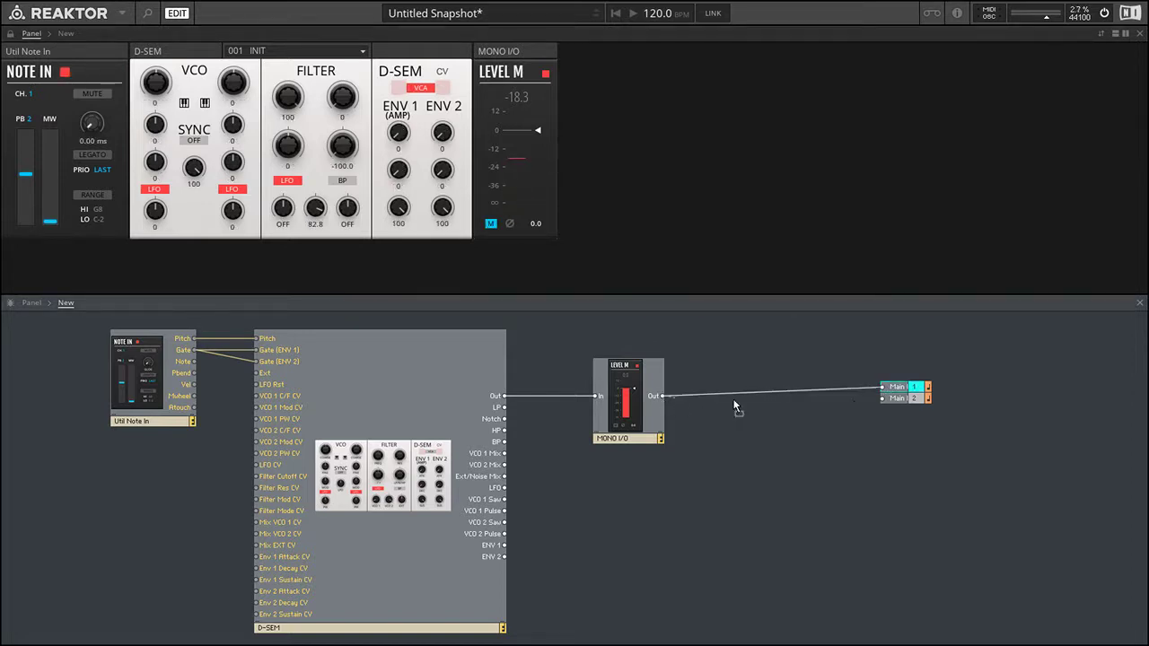
left_click_drag(883, 399, 779, 414)
left_click(855, 442)
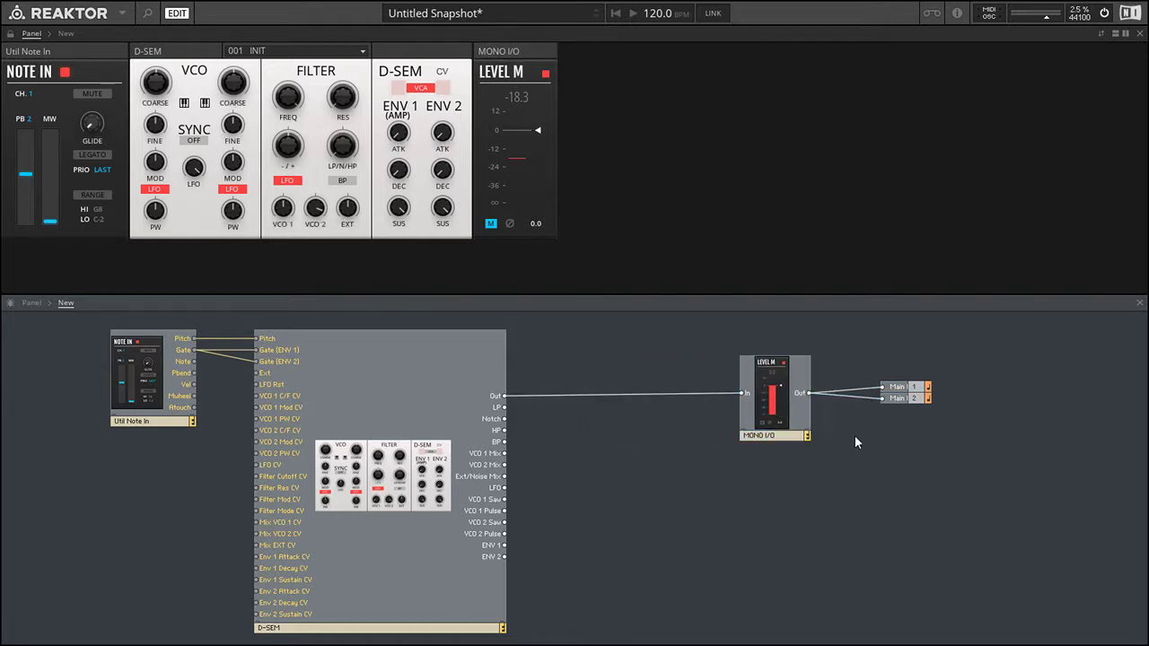
Lower Level M to -8.9, unmute it, and try out the VCO 2 level in the D-SEM's filter section
mouse_move(540, 131)
left_mouse_down()
mouse_move(539, 157)
mouse_move(546, 139)
left_mouse_up()
left_click(492, 225)
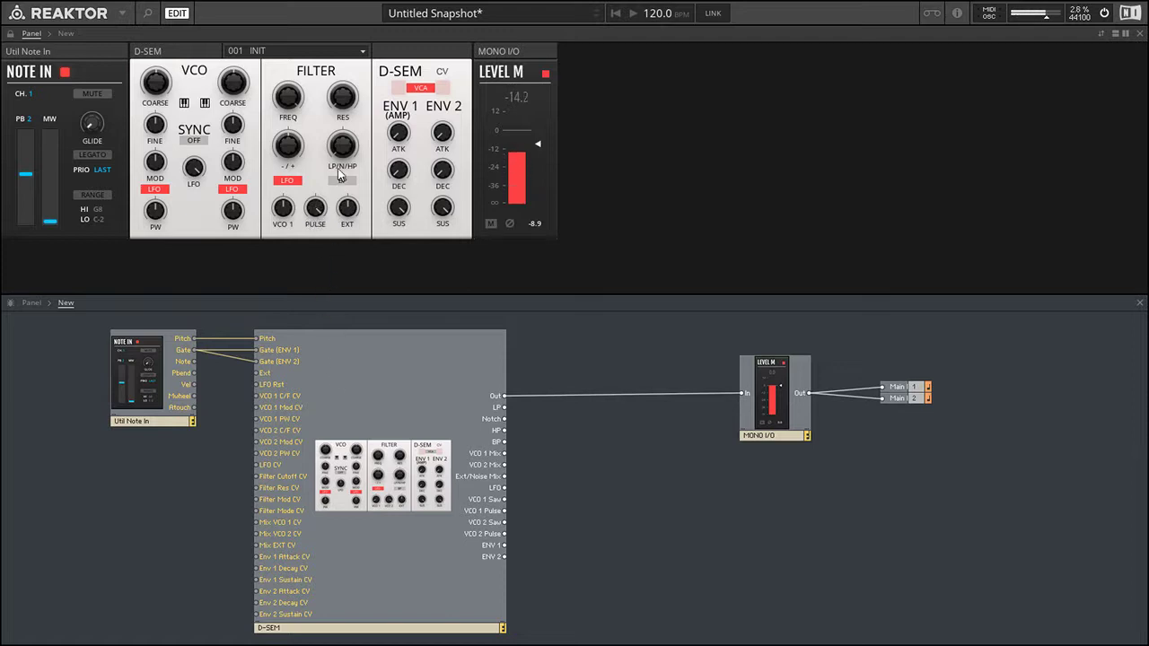
double_click(317, 211)
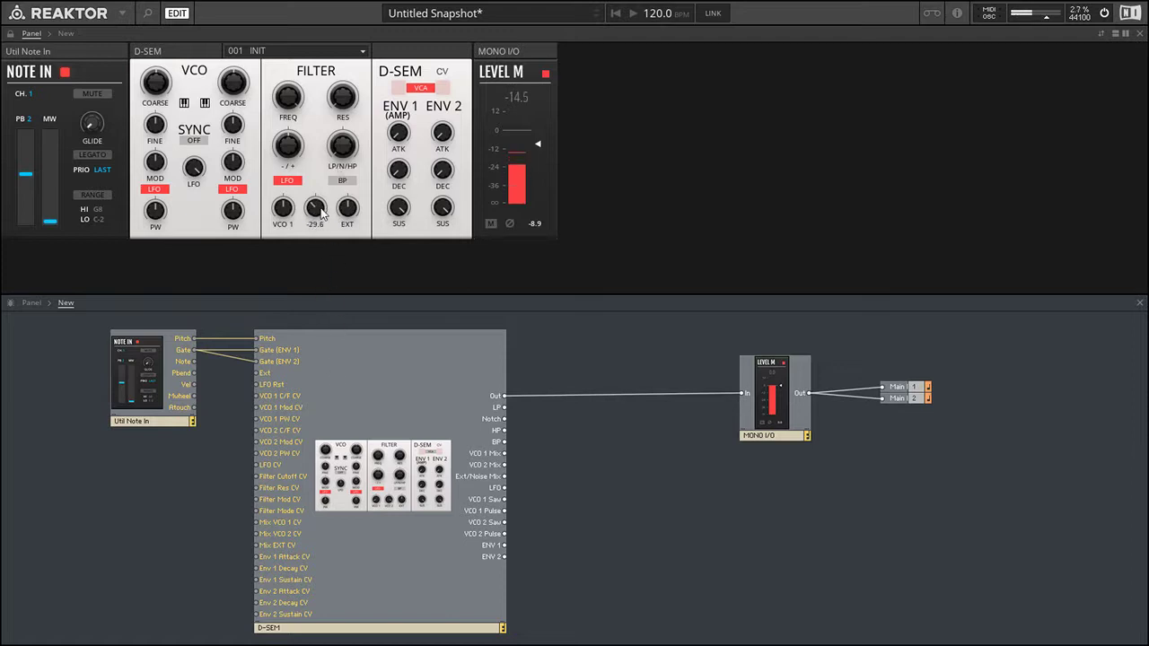
Reset Level M to 0.0 and reload the D-SEM's INIT snapshot
double_click(538, 143)
left_click(296, 51)
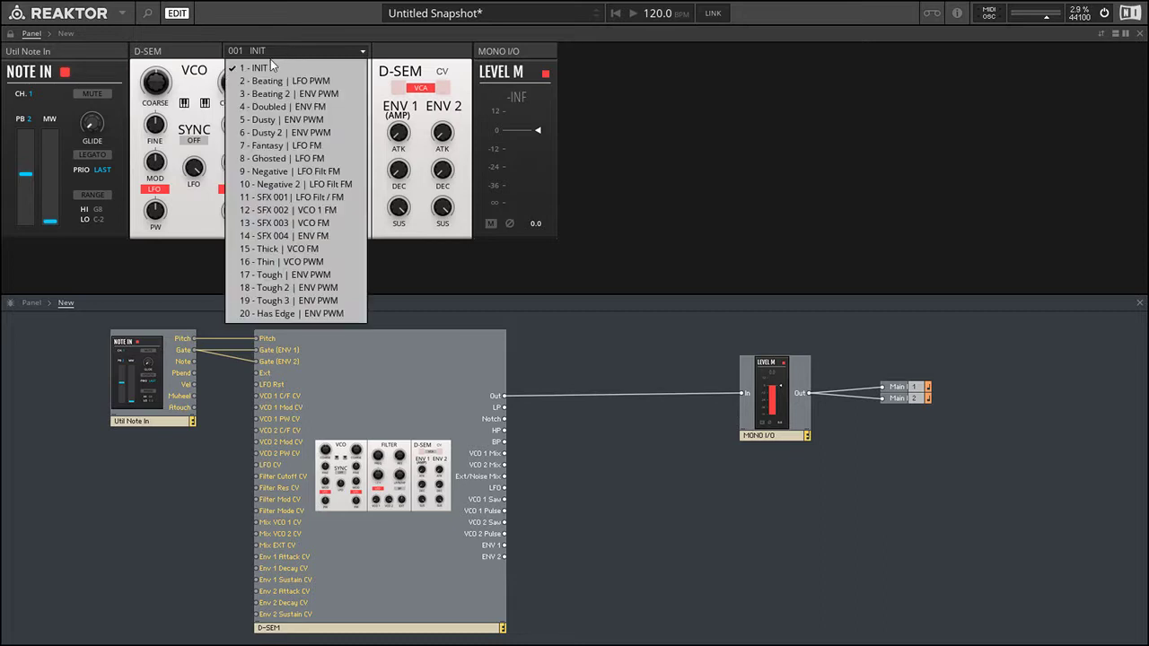
left_click(269, 69)
left_click(655, 165)
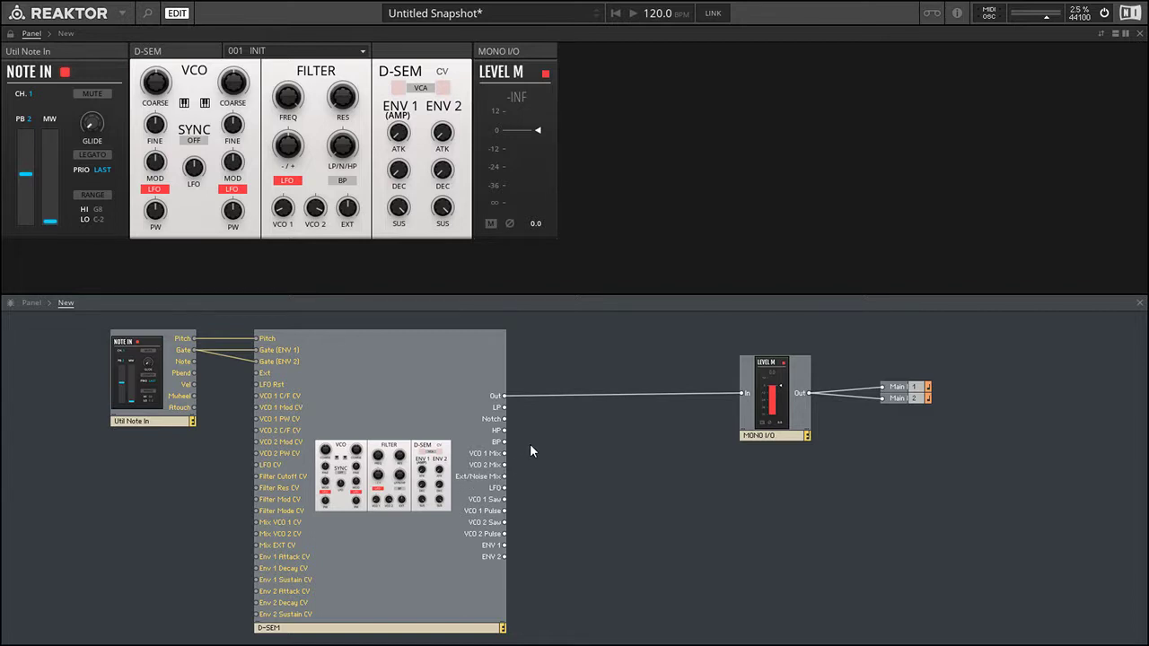
Try the D-SEM's EXT level, then show the CV amount controls, try the one beside EXT and hide them again
left_click_drag(351, 215, 365, 287)
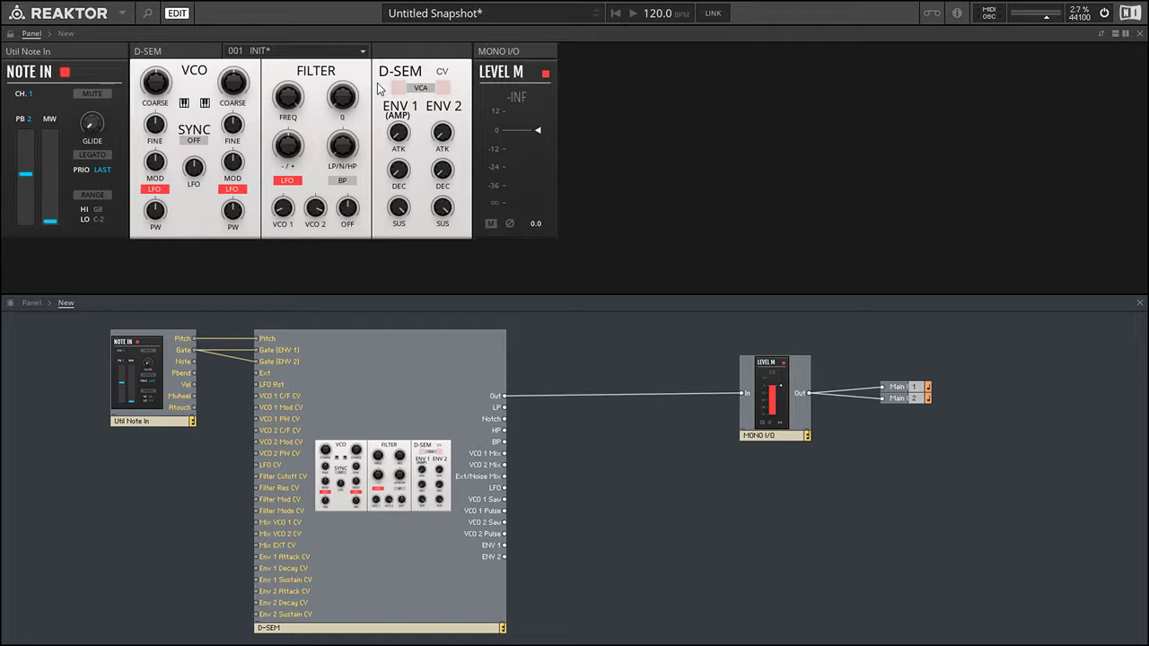
left_click(444, 74)
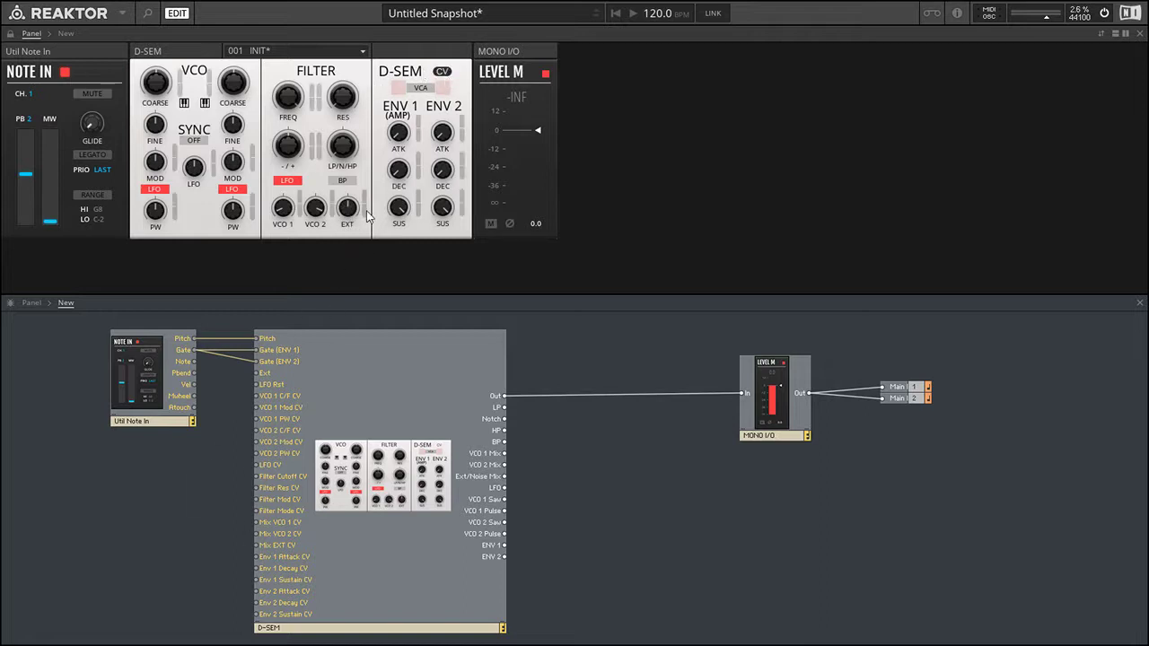
left_click_drag(366, 178, 363, 171)
left_click(444, 73)
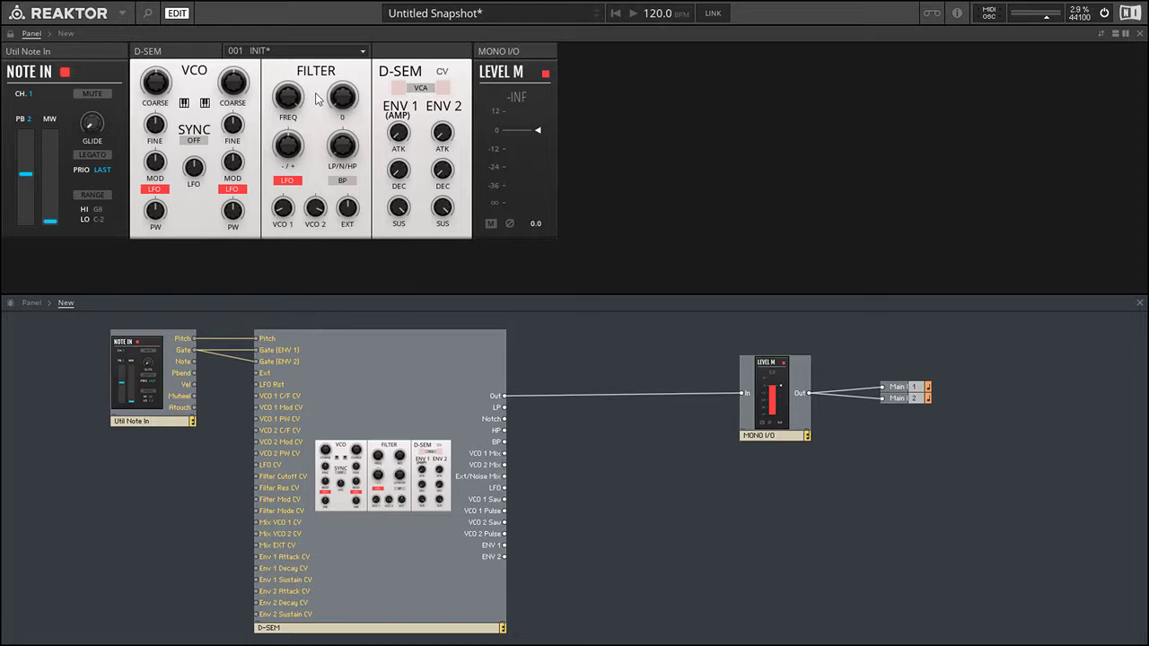
Try pulling wires from the D-SEM's LFO, VCO 1 Pulse and ENV 1 outputs into the empty structure area
left_click(533, 356)
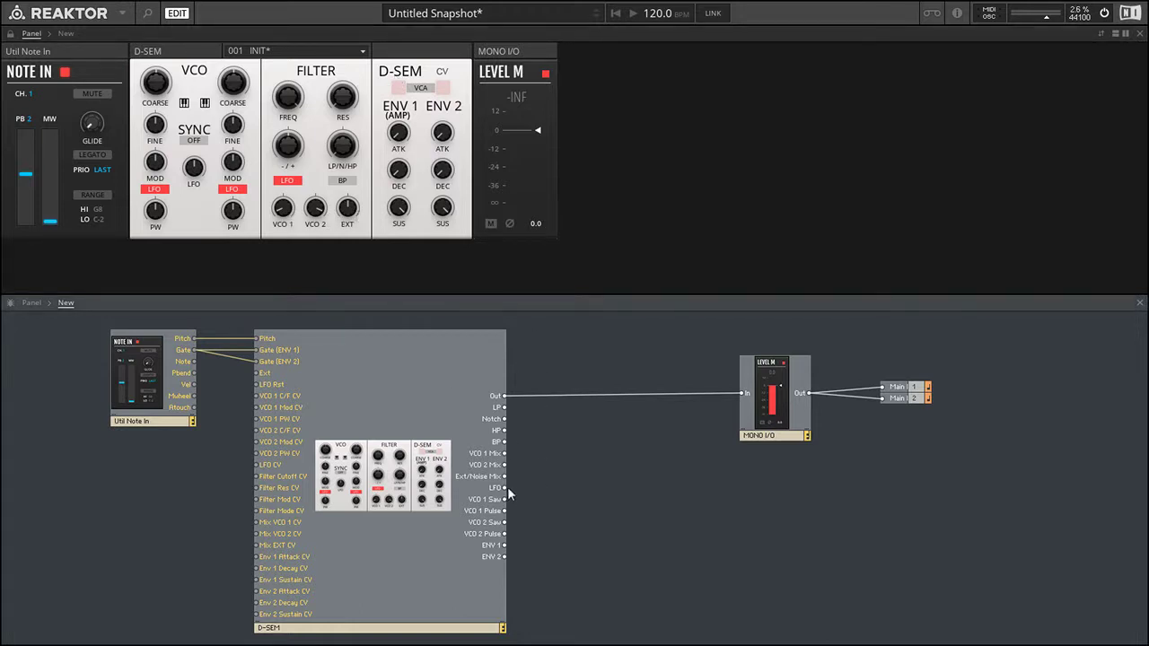
left_click_drag(504, 488, 610, 451)
left_click_drag(504, 510, 600, 516)
left_click_drag(505, 545, 587, 475)
Move Level M and the two main outputs together closer to the D-SEM and close the structure view
left_click_drag(696, 495, 928, 369)
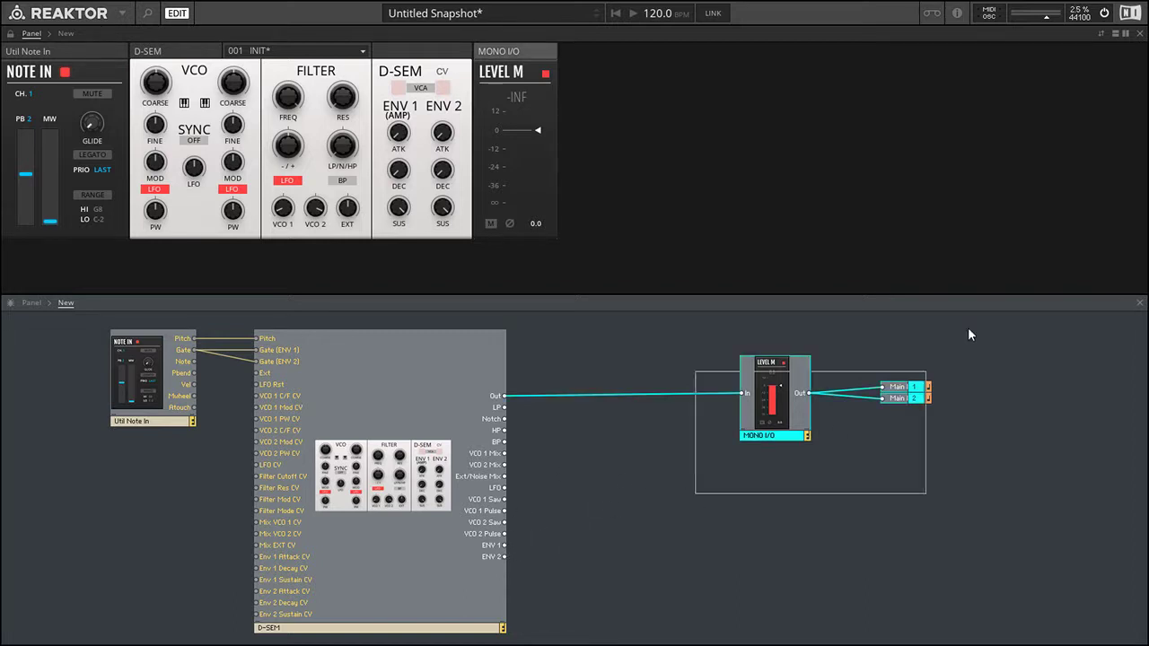
left_click_drag(779, 419, 743, 422)
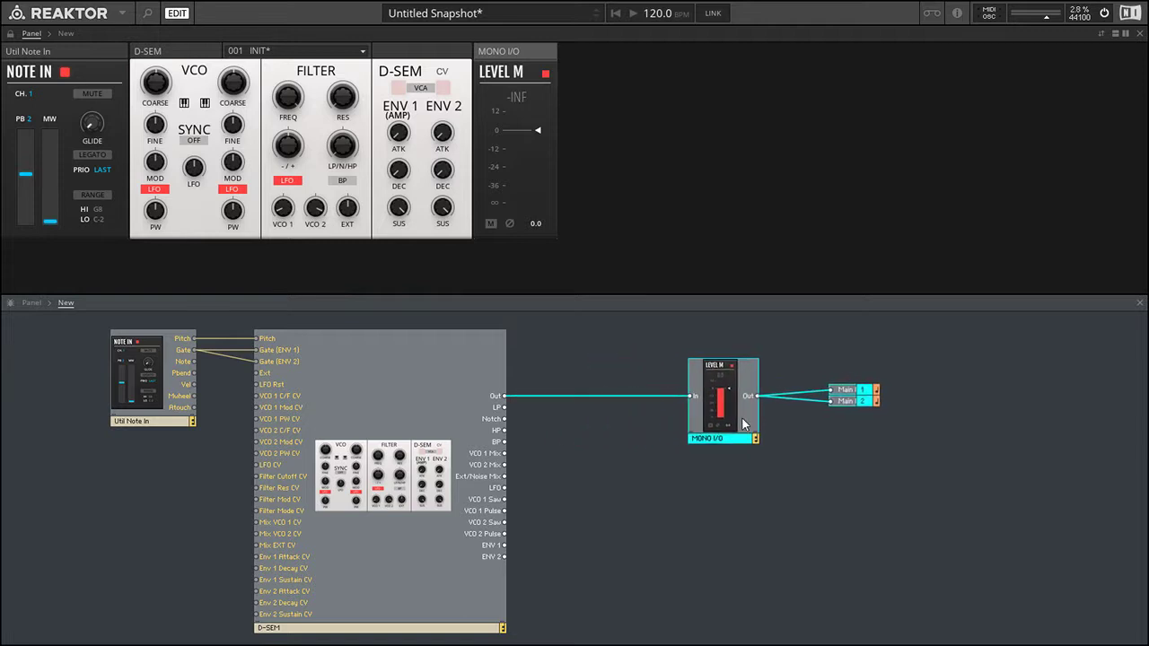
left_click(650, 418)
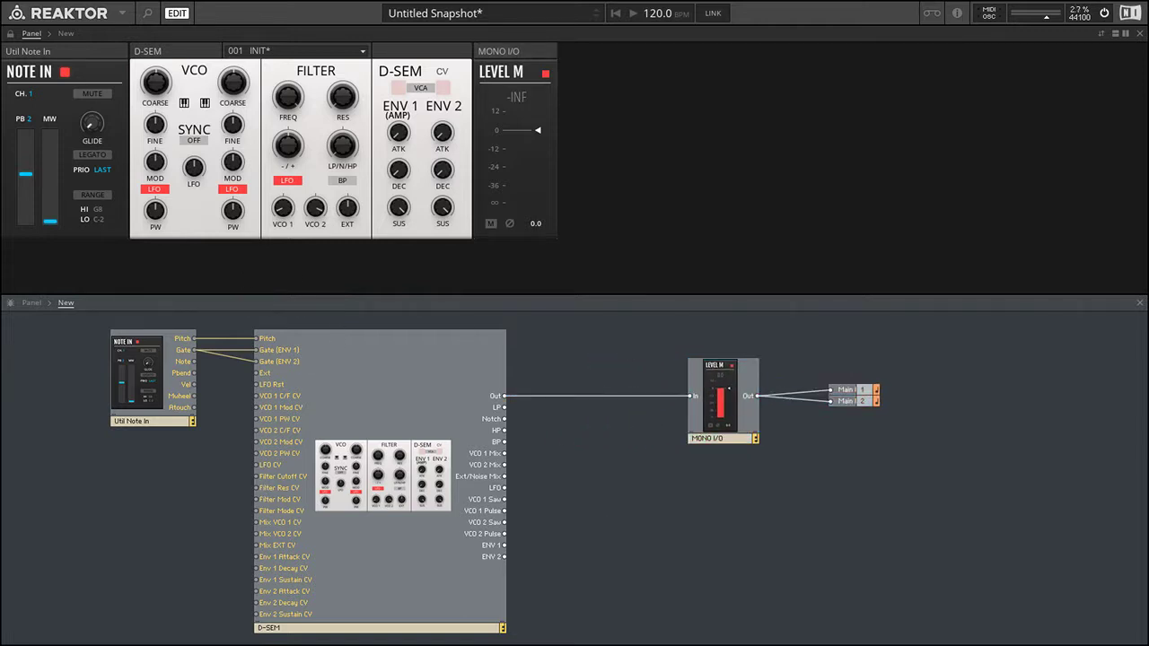
left_click(1139, 303)
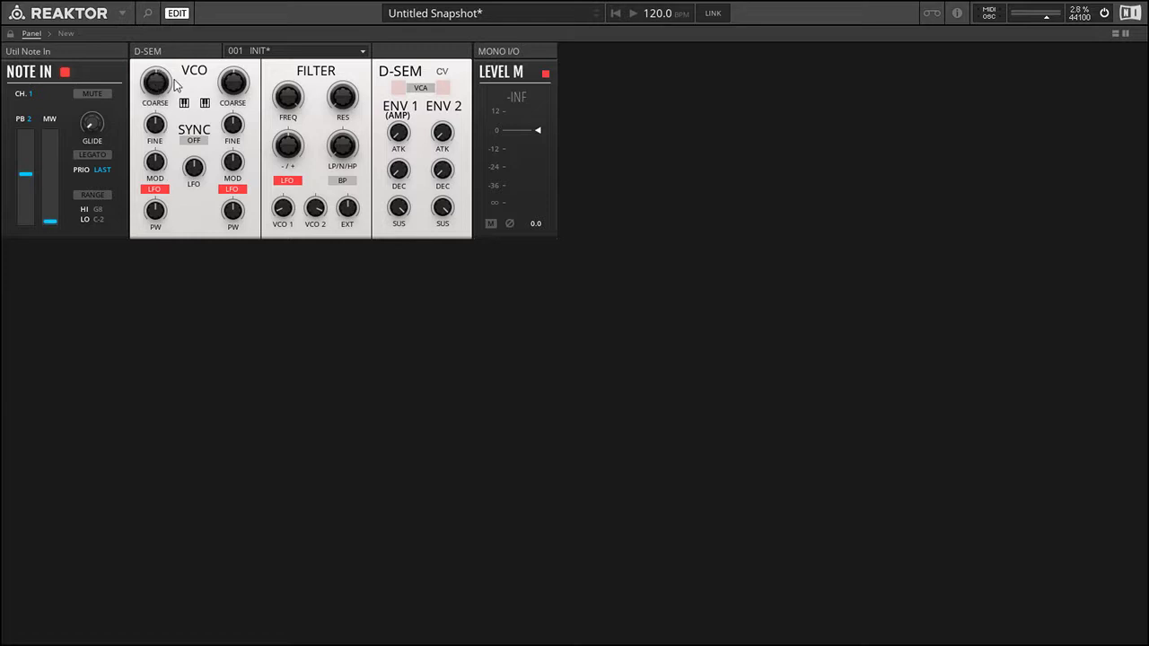
Try VCO 1's coarse tuning and toggle its keyboard tracking and the SYNC switch there and back
left_click_drag(159, 94, 183, 117)
left_click(183, 105)
left_click(184, 104)
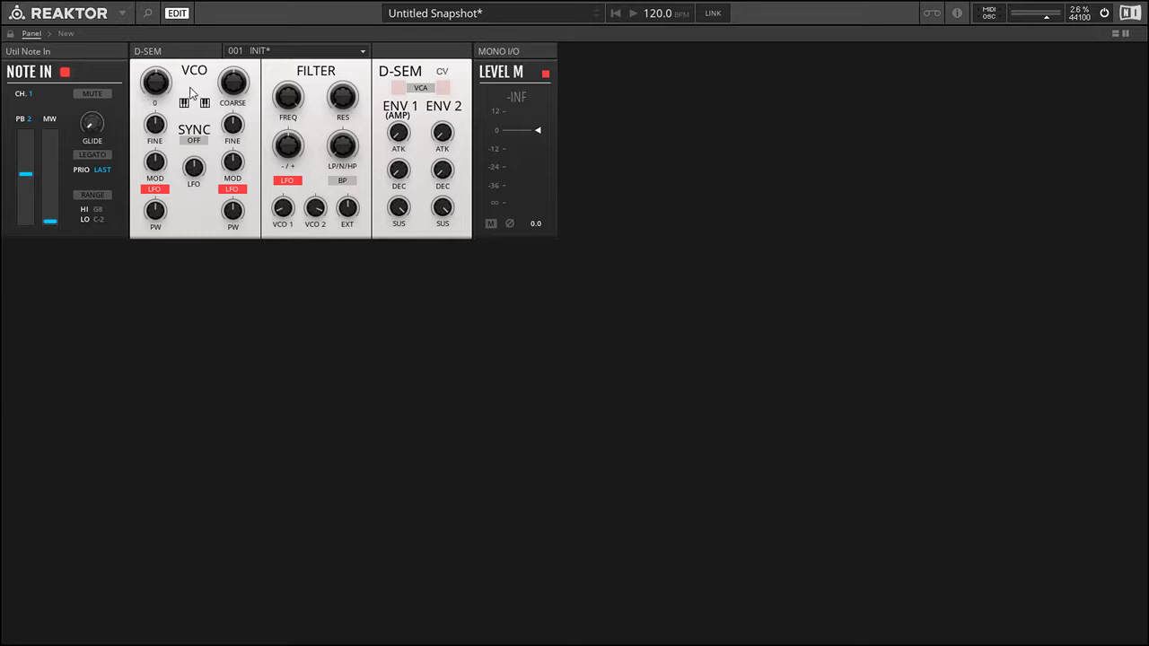
left_click(194, 141)
left_click(195, 144)
Show and hide the D-SEM's CV amount controls and try VCO 1's fine tuning
left_click(442, 72)
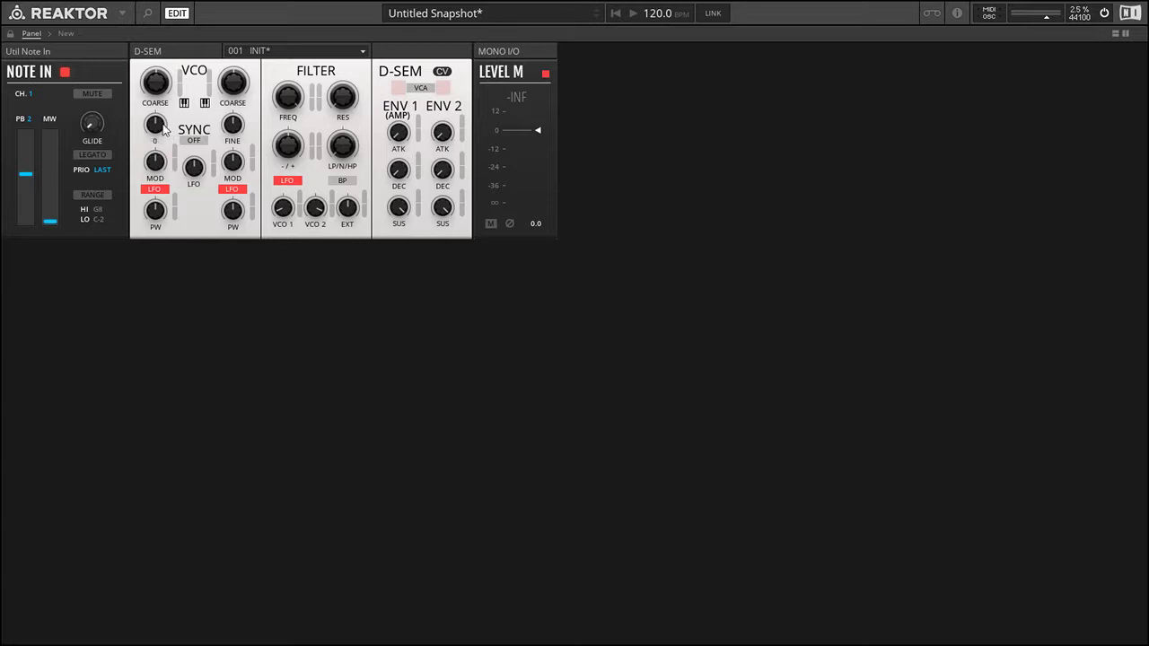
left_click(442, 73)
left_click_drag(160, 127, 161, 91)
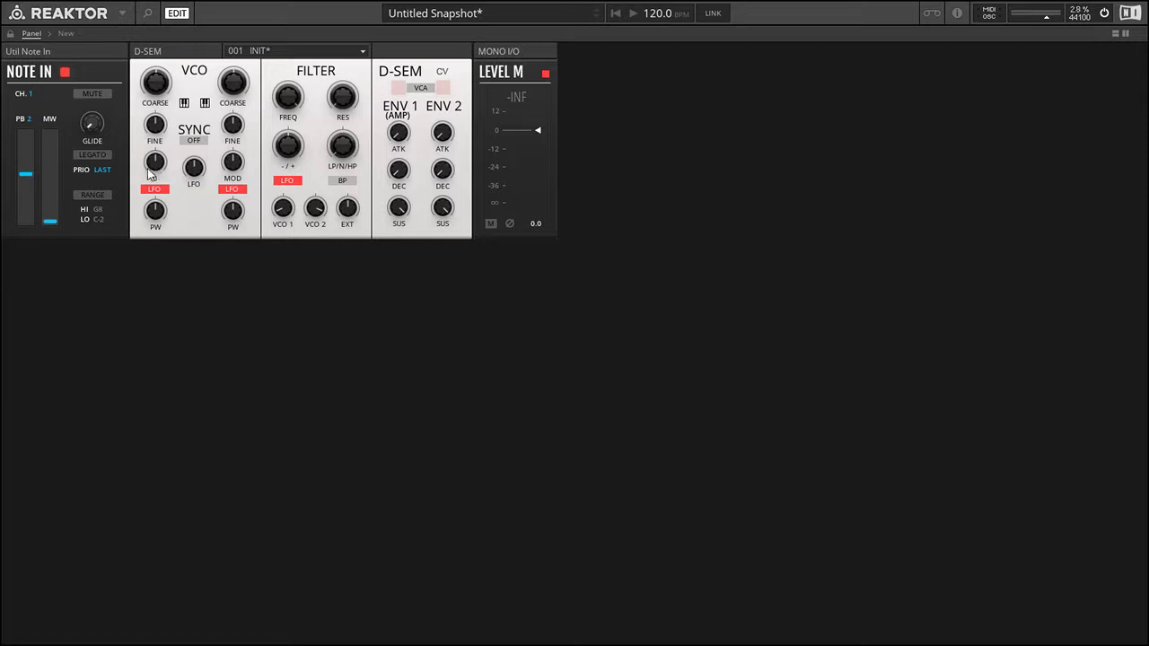
Turn VCO 1's modulation amount up to 100.0 and down to negative values, resetting it to 0 after each
left_click_drag(155, 166, 173, 32)
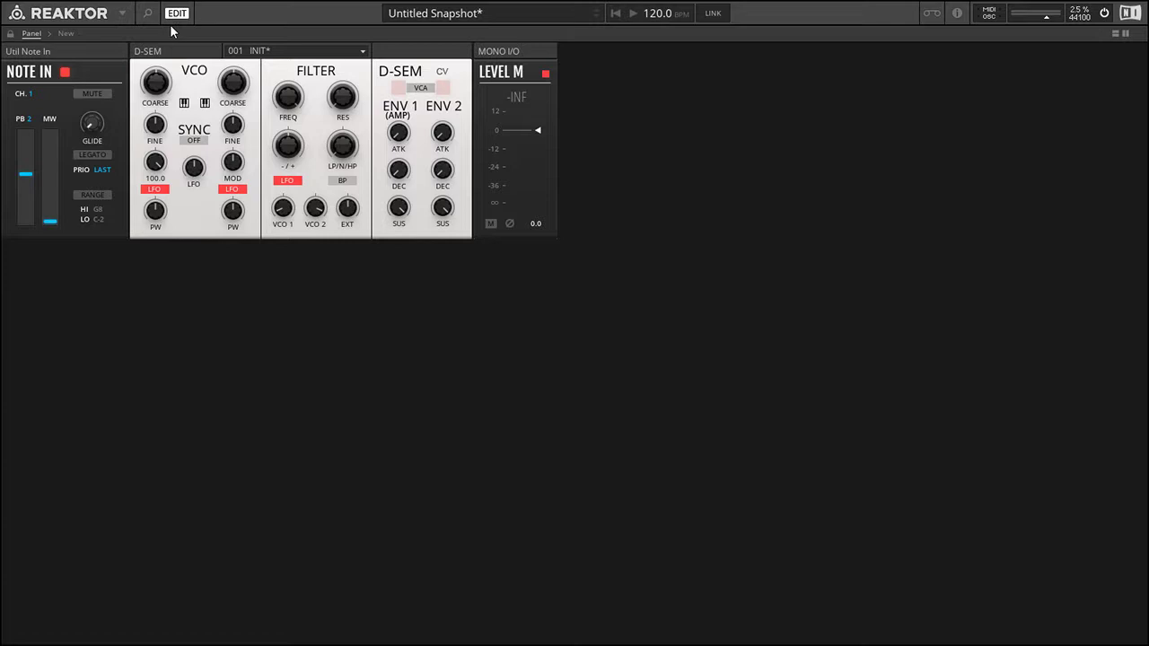
double_click(153, 166)
left_click_drag(151, 171, 154, 242)
double_click(157, 159)
Set the modulation source of both VCO 1 and VCO 2 to EXT
left_click(230, 191)
left_click(164, 193)
left_click(236, 192)
Show the structure view, examine the D-SEM's Ext input, and close the view again
left_click(1115, 33)
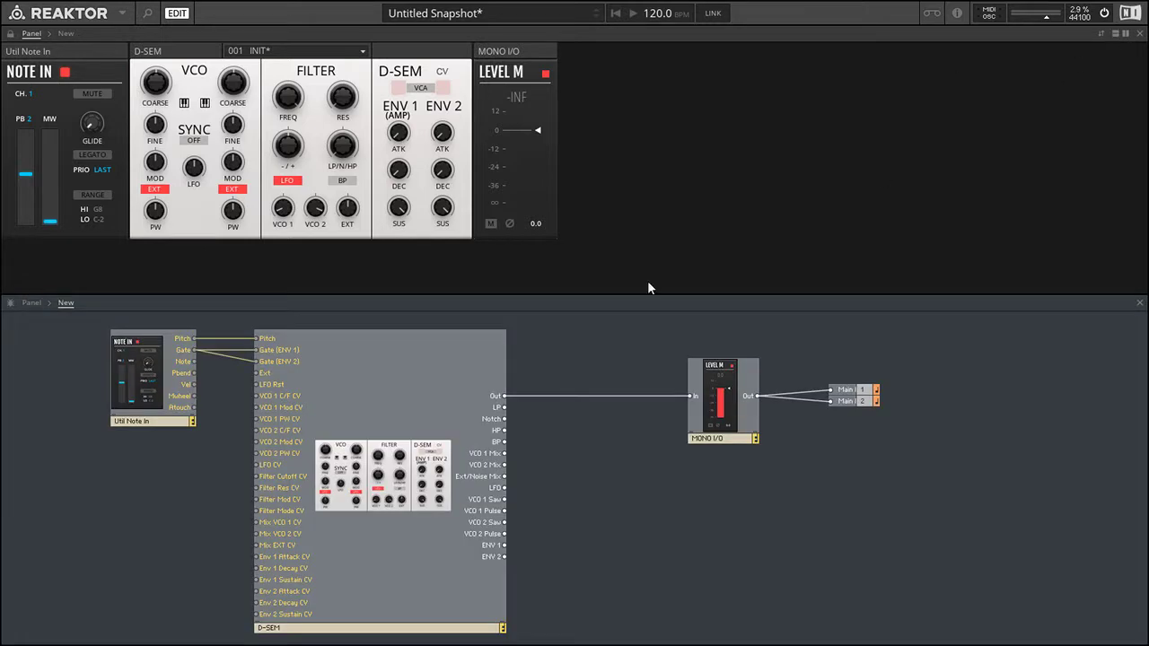
left_click_drag(222, 424, 257, 377)
left_click(1139, 303)
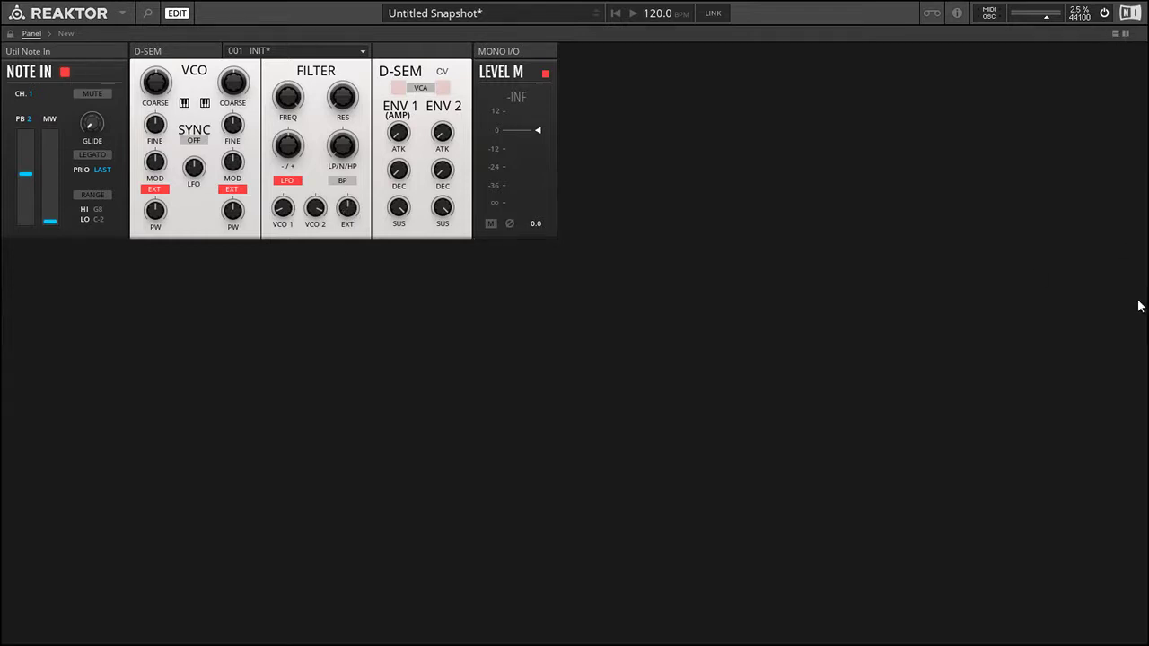
Set both VCO modulation sources back to LFO and try VCO 1's pulse width
left_click(163, 190)
left_click(230, 190)
left_click_drag(156, 217, 160, 210)
Turn the D-SEM's LFO rate down and up through its range and reset it
left_click_drag(194, 167, 193, 215)
left_click_drag(192, 286, 219, 87)
double_click(194, 169)
mouse_move(195, 189)
left_mouse_down()
mouse_move(195, 205)
mouse_move(188, 193)
left_mouse_up()
Try the filter's modulation amount and LP/N/HP mode, and switch BP on and off
mouse_move(287, 147)
left_mouse_down()
mouse_move(297, 30)
mouse_move(296, 200)
mouse_move(288, 145)
left_mouse_up()
left_click_drag(357, 137, 354, 266)
left_click(339, 180)
left_click(348, 181)
Show the structure view, examine the D-SEM's separate LP, Notch, HP and BP outputs, and close the view again
left_click(1114, 33)
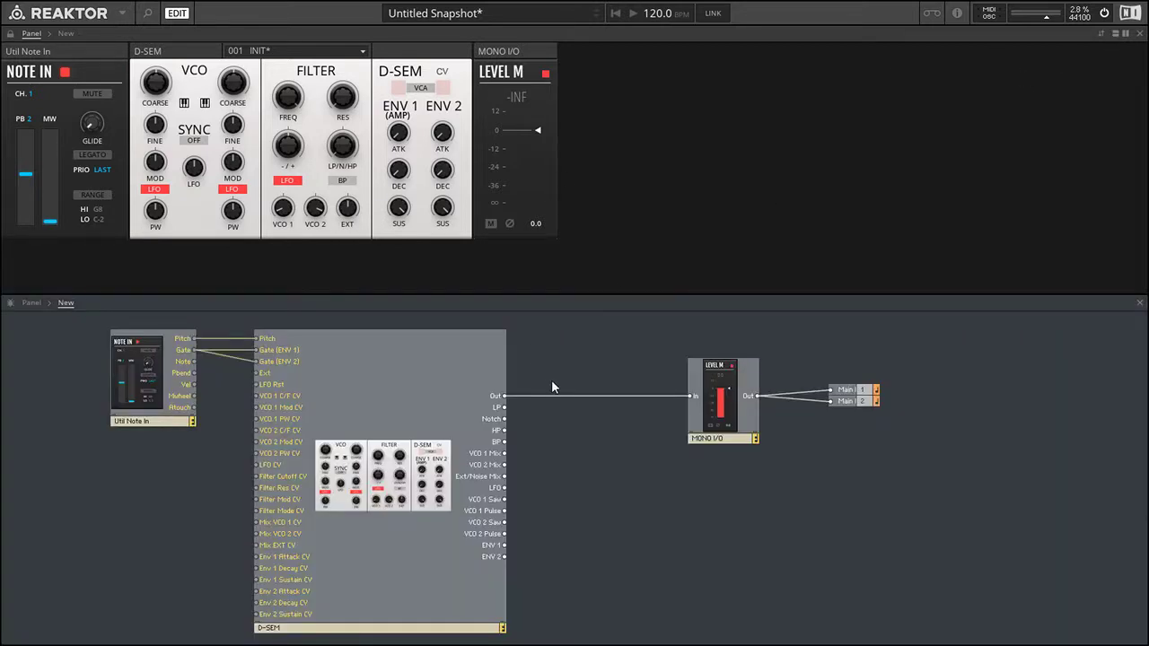
left_click(504, 408)
left_click_drag(505, 430, 560, 389)
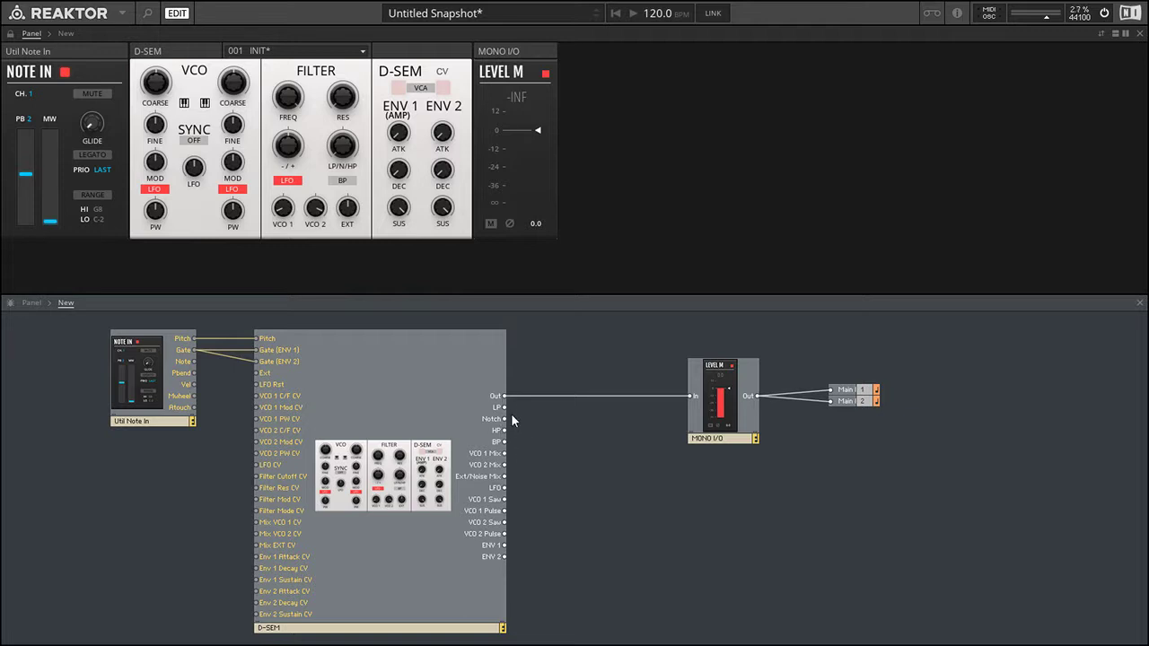
left_click_drag(504, 408, 613, 415)
left_click(1139, 303)
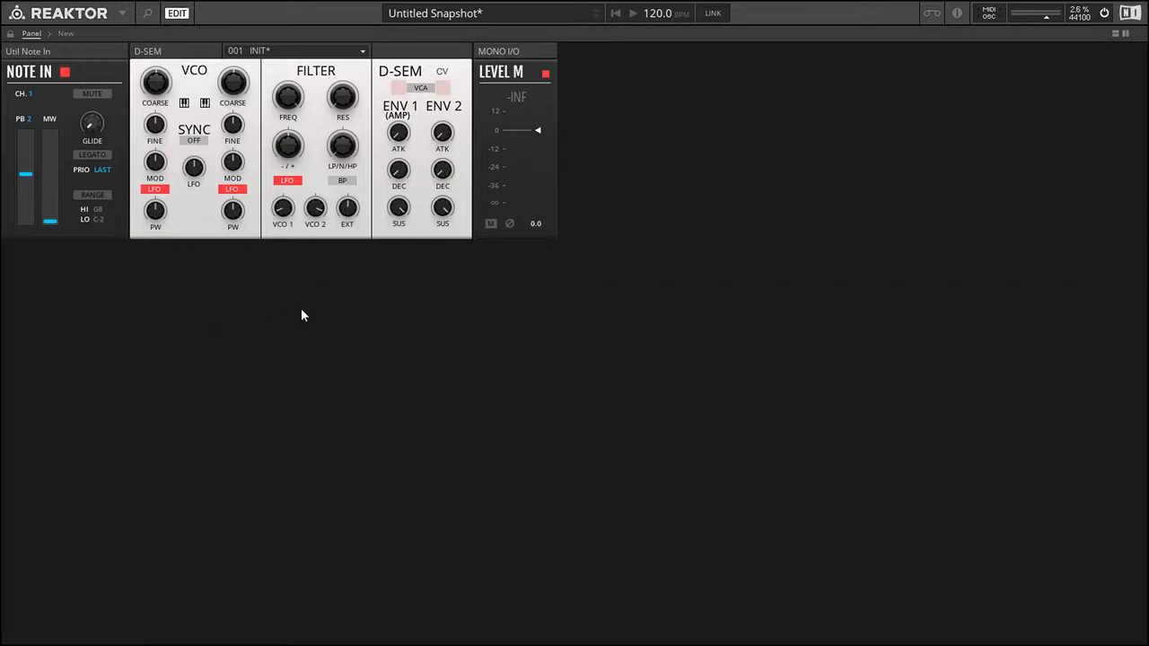
Cycle the filter's modulation source through its options back to LFO
left_click(297, 182)
left_click(295, 183)
left_click(296, 184)
Turn off the VCO 1 and VCO 2 levels in the filter section and turn the EXT level to its minimum
double_click(282, 211)
double_click(315, 208)
left_click_drag(283, 213, 300, 305)
left_click_drag(352, 216, 354, 329)
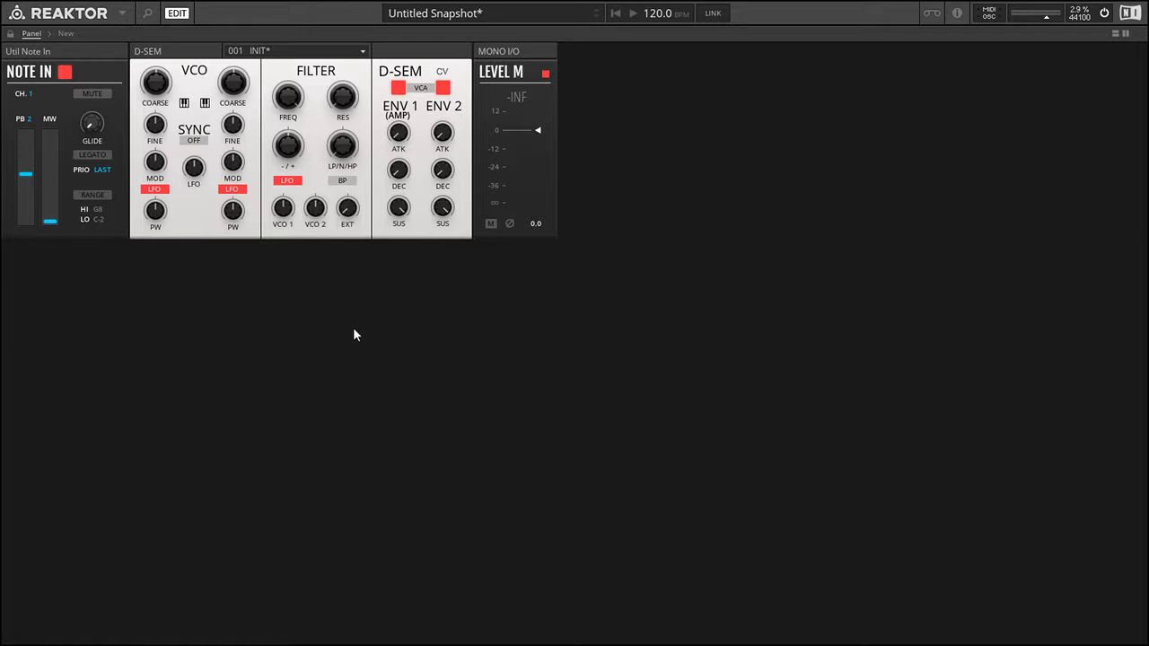
Return the EXT level to OFF and set the VCO 1 level in the filter section to about -83.5
left_click_drag(350, 214, 361, 81)
left_click_drag(352, 206, 351, 248)
left_click_drag(283, 207, 278, 293)
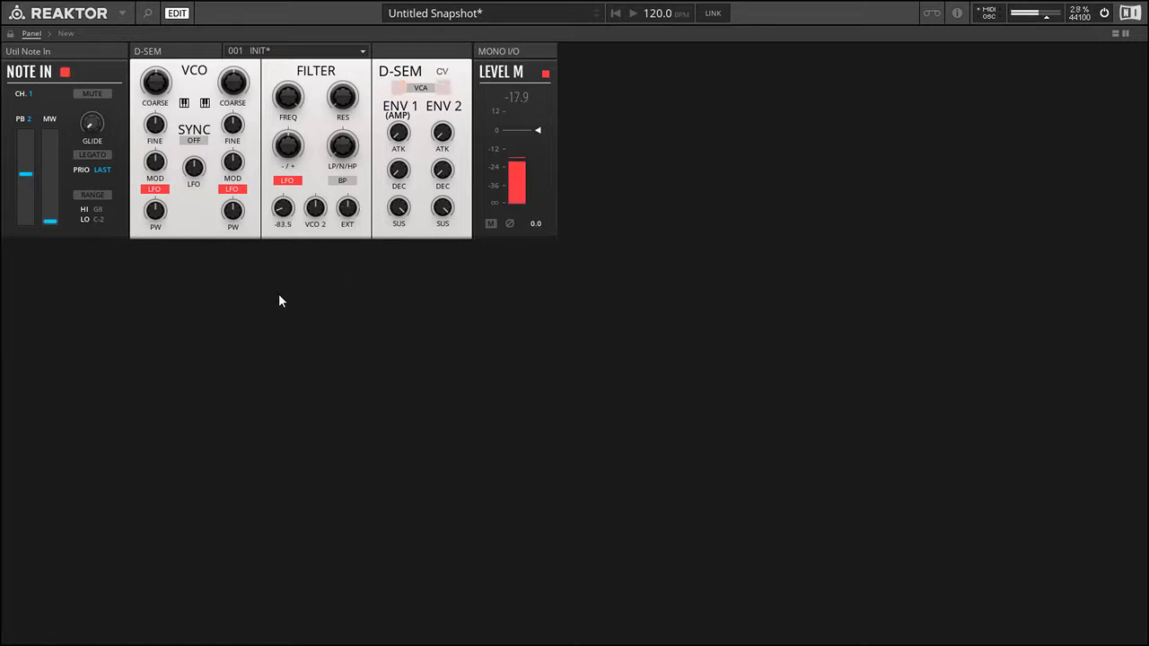
Turn ENV 1's sustain down to its minimum and try its decay and attack settings
left_click_drag(398, 207, 459, 536)
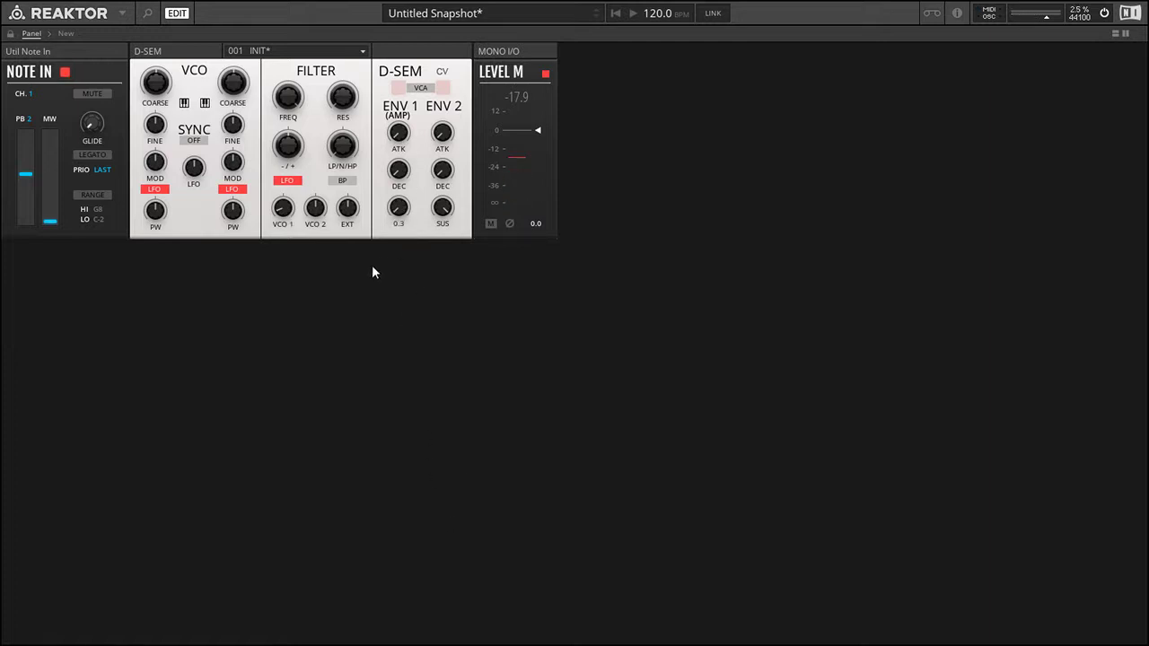
left_click_drag(396, 209, 412, 311)
left_click(399, 169)
left_click_drag(399, 168, 405, 182)
mouse_move(406, 141)
left_mouse_down()
mouse_move(412, 46)
mouse_move(400, 179)
mouse_move(400, 143)
left_mouse_up()
Reset ENV 1's decay, attack and sustain to their defaults
double_click(396, 171)
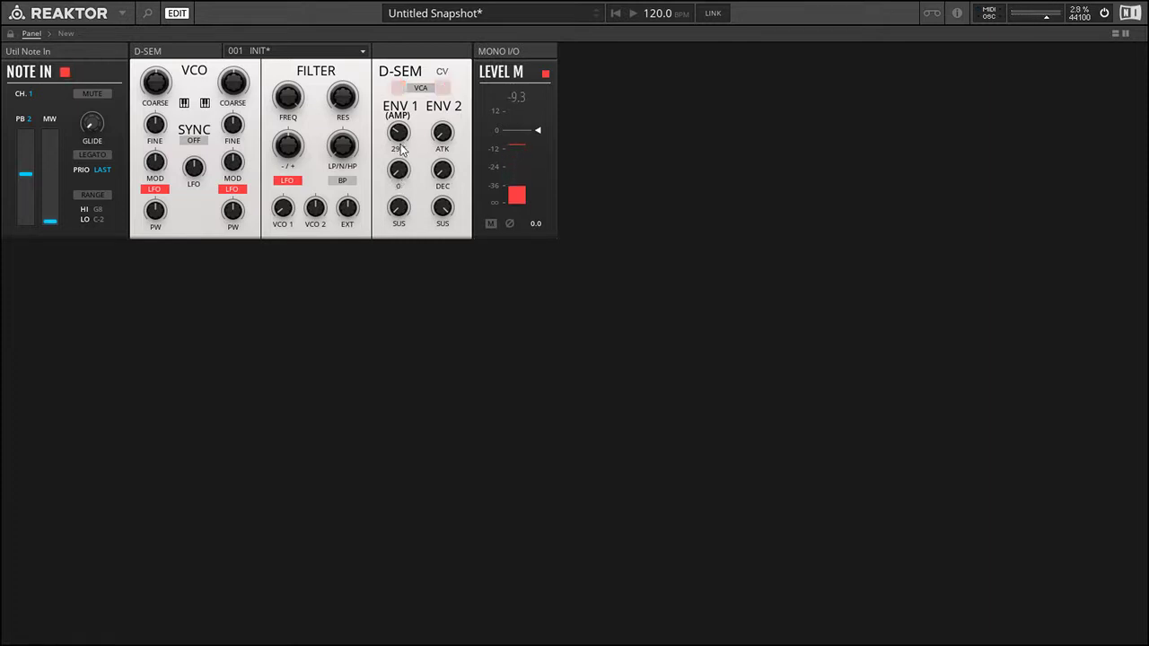
double_click(400, 141)
double_click(399, 207)
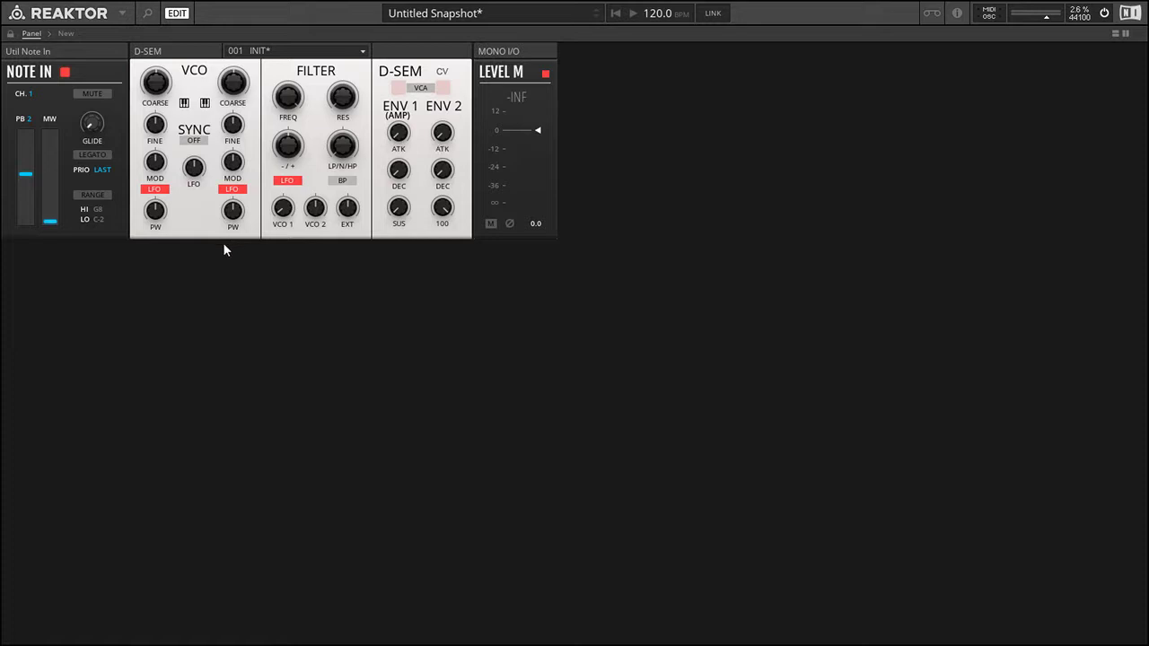
Set the filter's modulation source to ENV2 and cycle through the modulation sources of VCO 1 and VCO 2
left_click(287, 180)
left_click(155, 189)
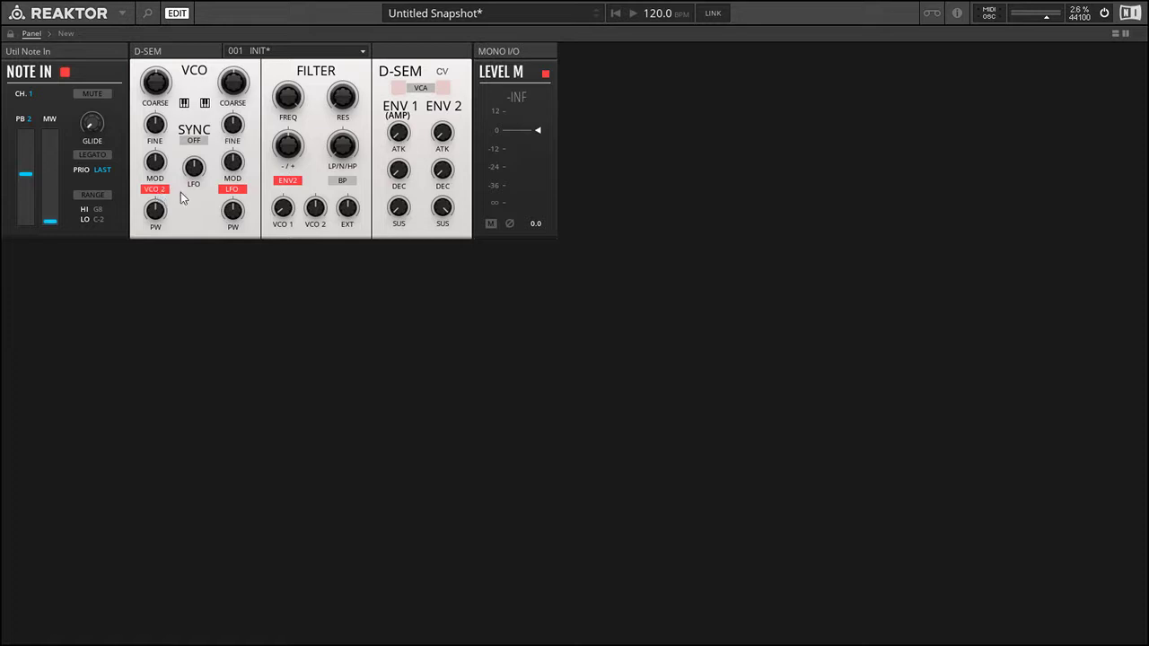
left_click(230, 190)
left_click(155, 190)
left_click(156, 190)
left_click(243, 190)
Reload the D-SEM's INIT snapshot, try its sound, and load the snapshot "2 - Beating | LFO PWM"
left_click(305, 51)
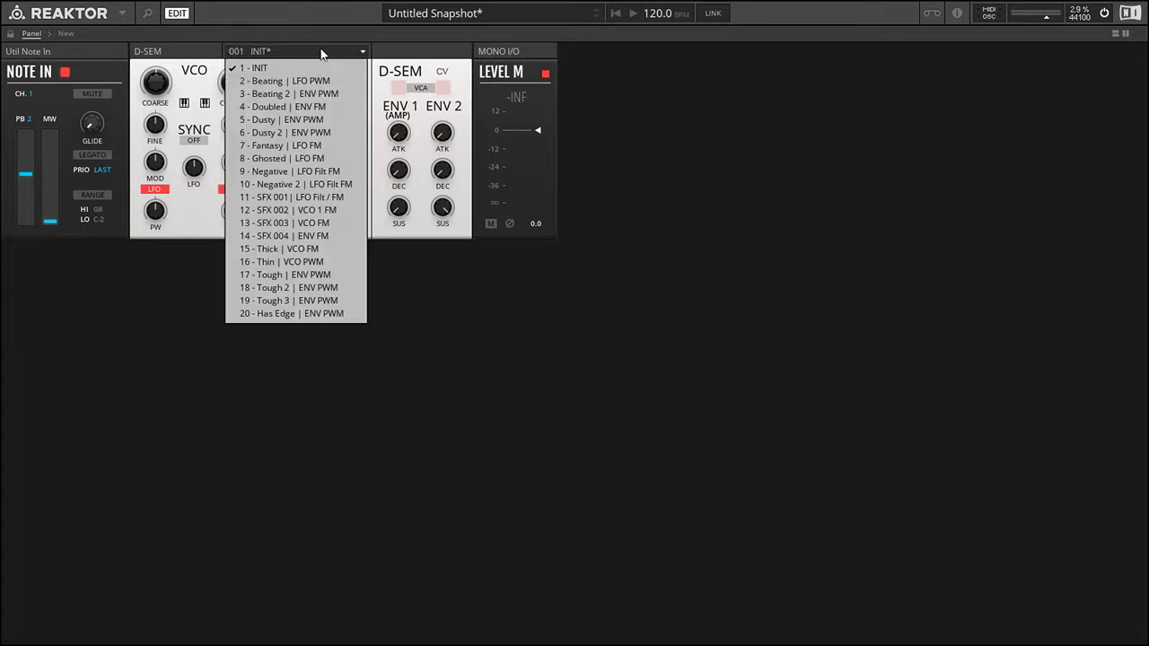
left_click(276, 69)
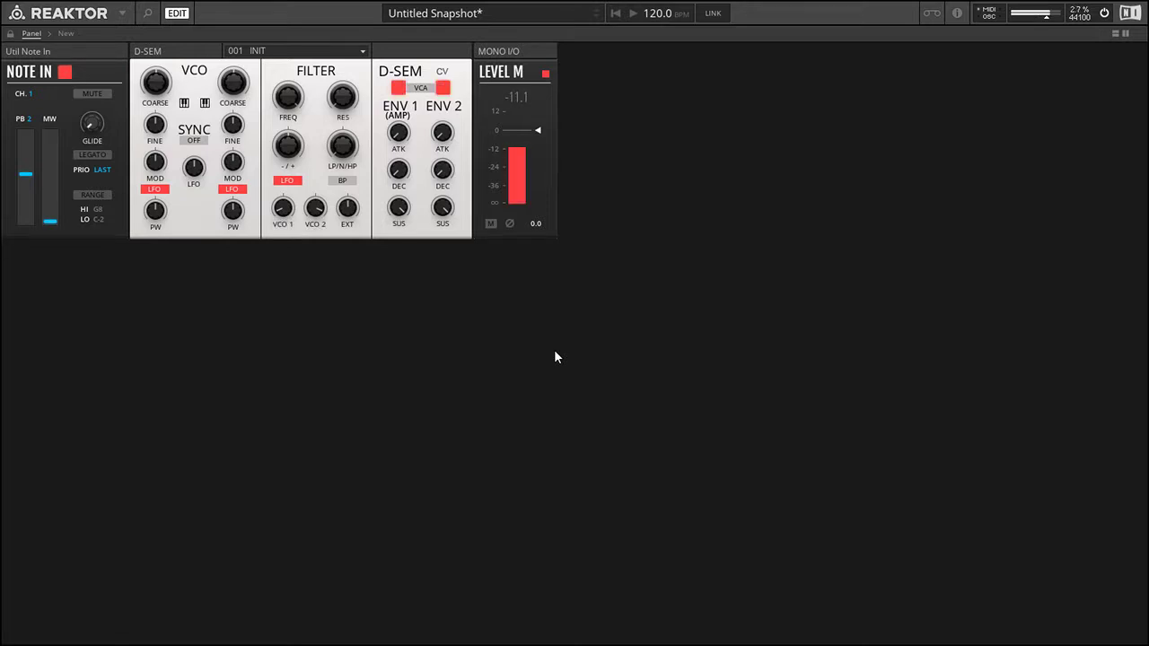
left_click(340, 51)
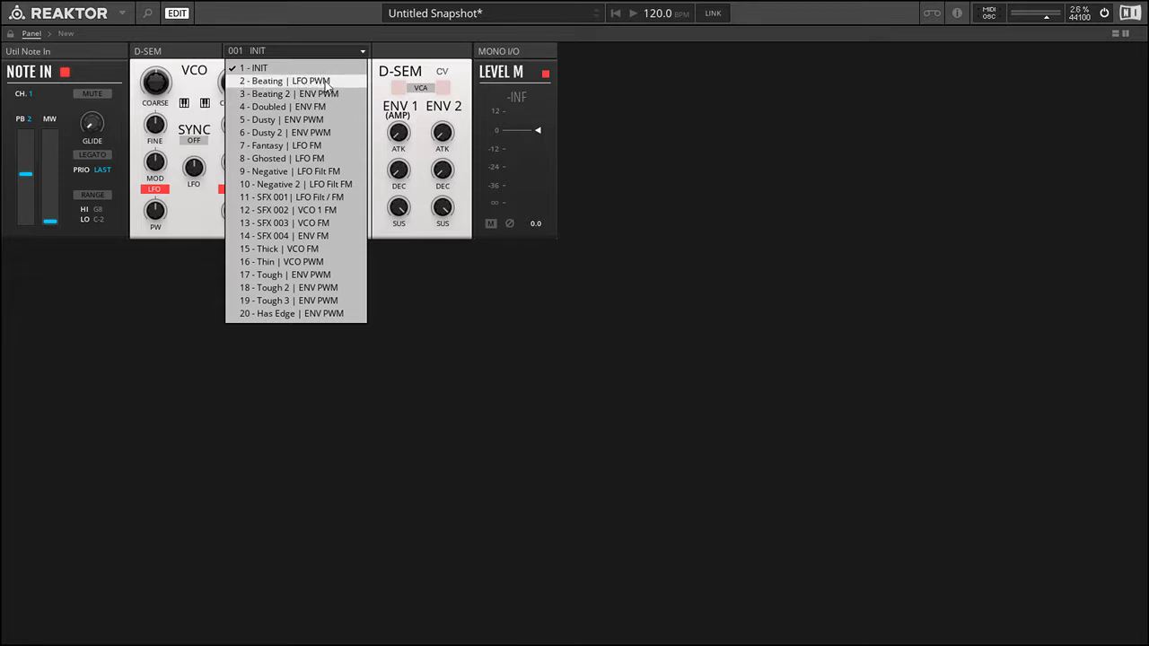
left_click(327, 82)
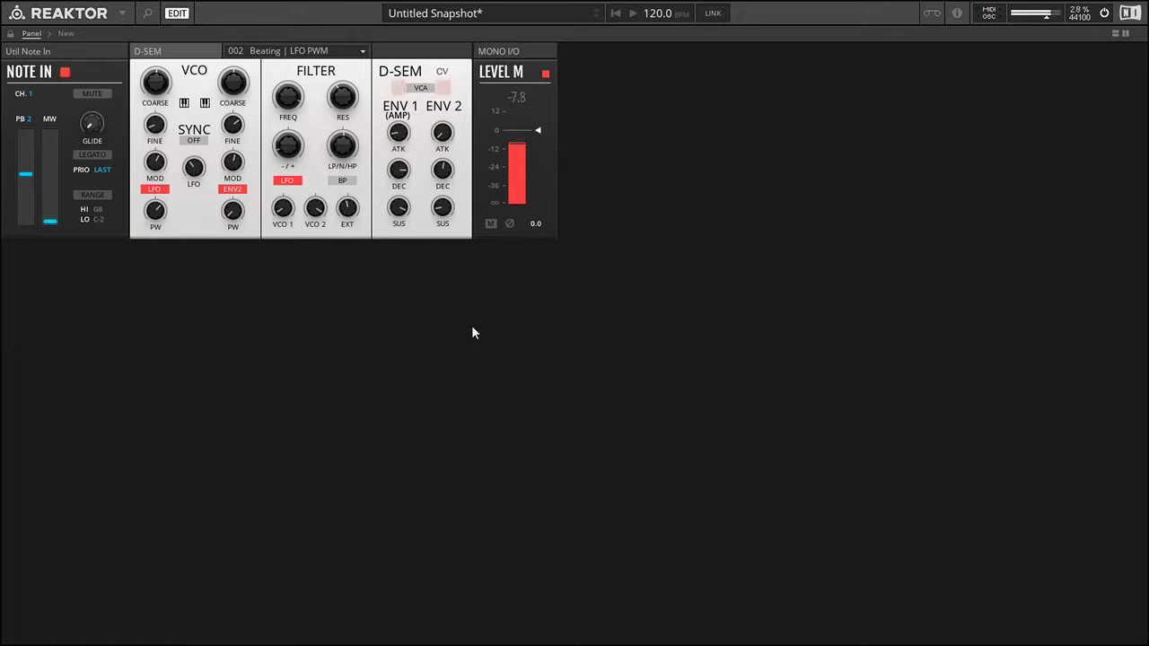
Add the AUX-Scope block to the structure and wire D-SEM's Out and Note In's Pitch to its In and Pitch inputs
left_click(1123, 34)
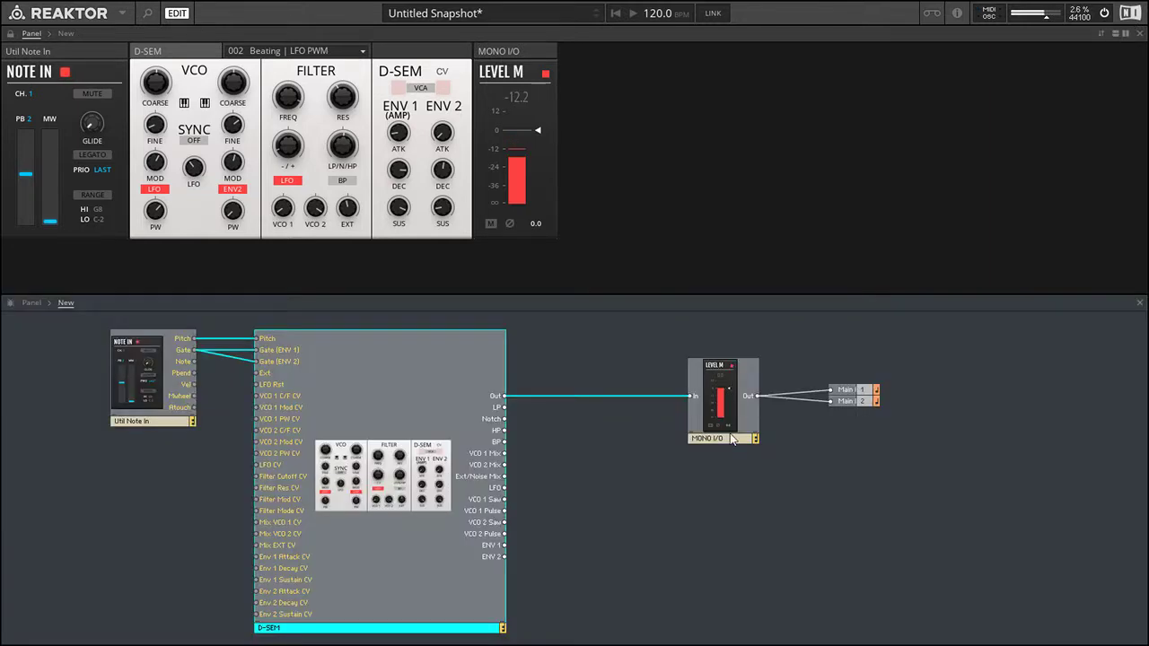
left_click(148, 12)
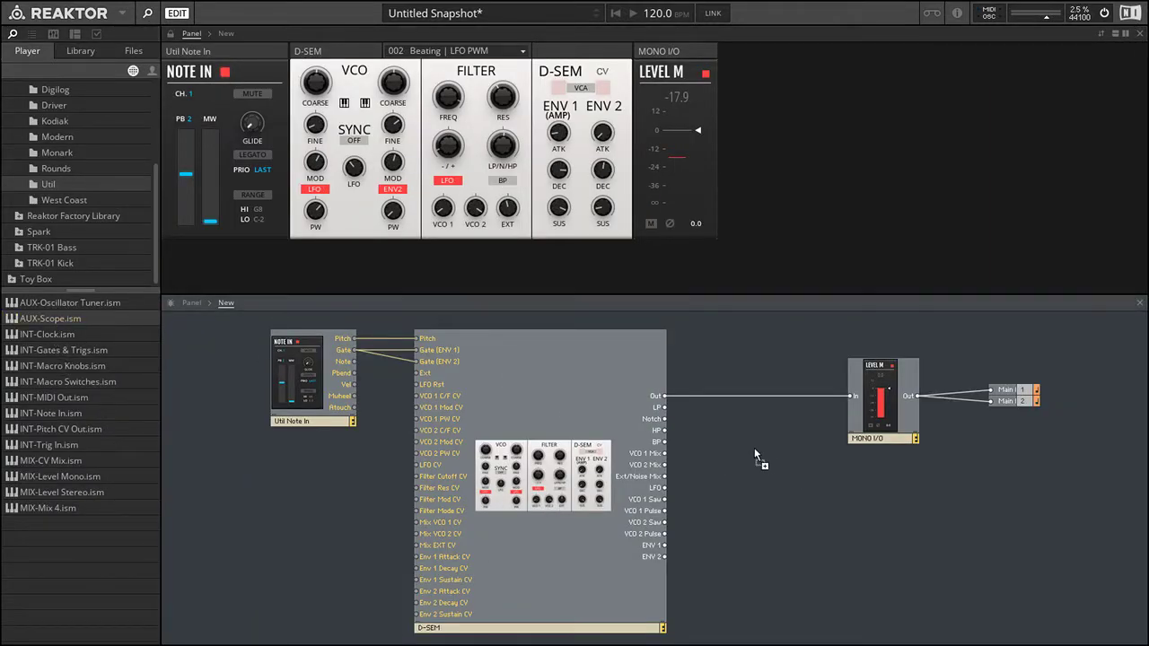
left_click_drag(755, 451, 757, 450)
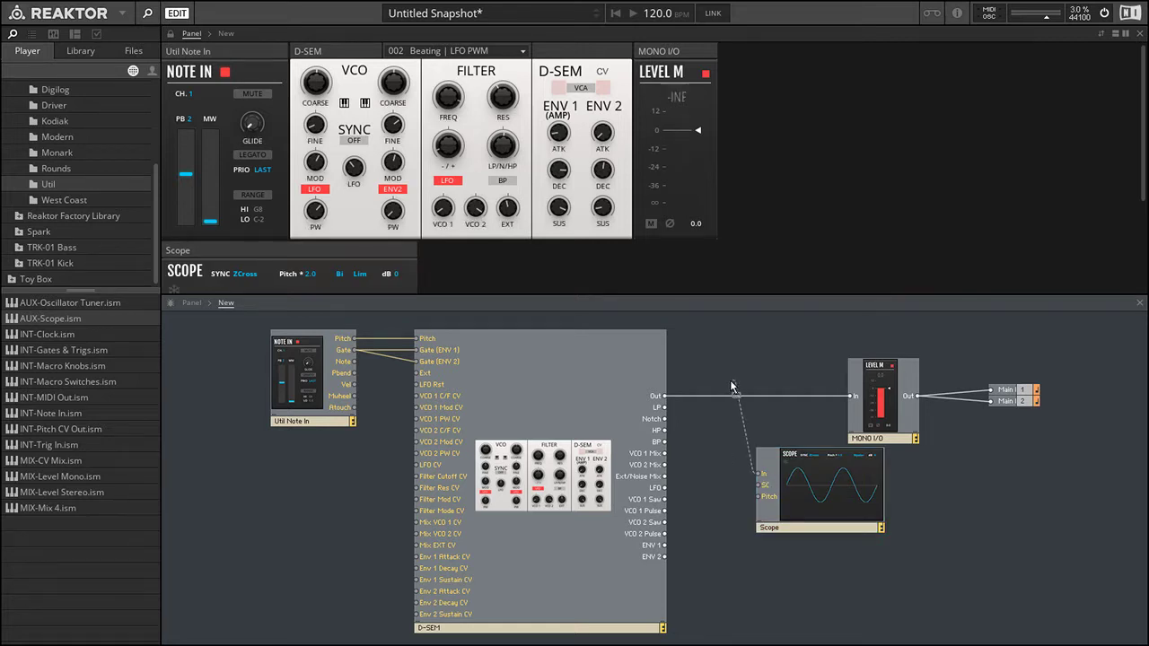
left_click_drag(664, 396, 761, 473)
left_click_drag(788, 526, 664, 477)
Close the browser and structure view and place the Scope panel between the D-SEM and Level M panels
left_click(147, 13)
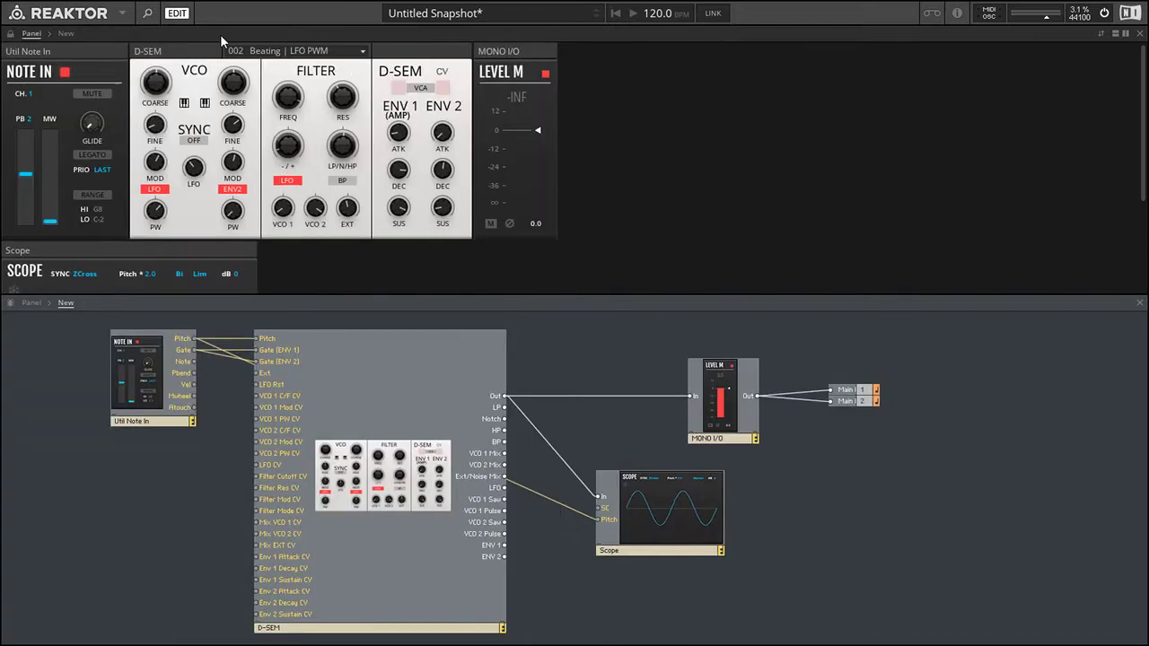
left_click(1135, 305)
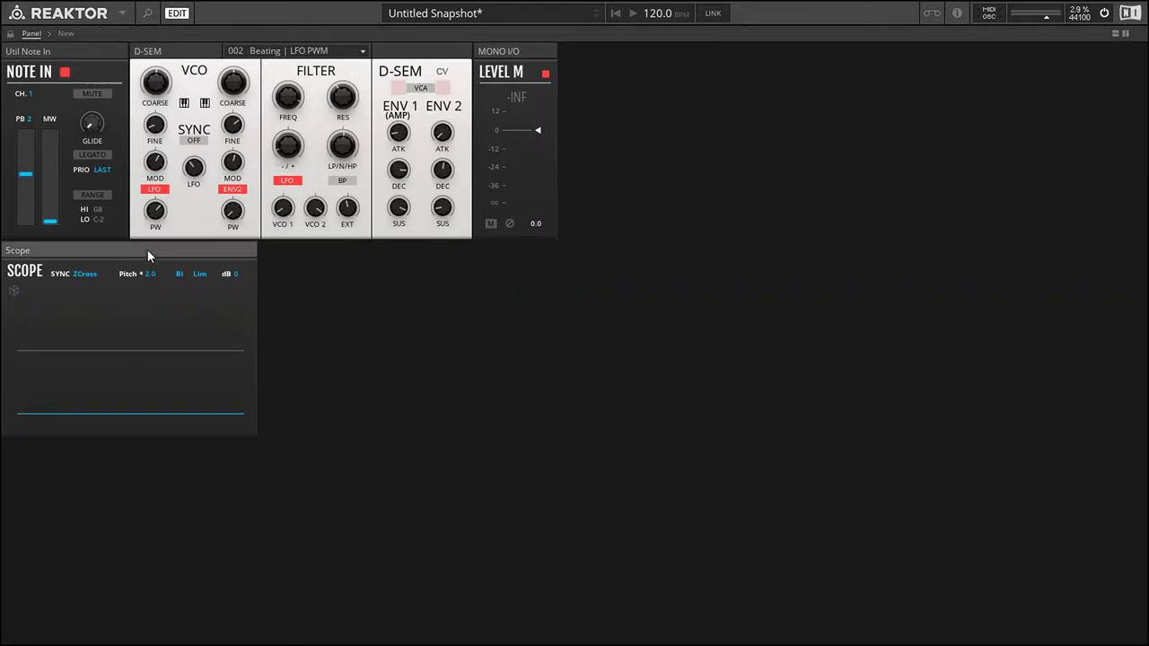
left_click_drag(161, 246, 490, 56)
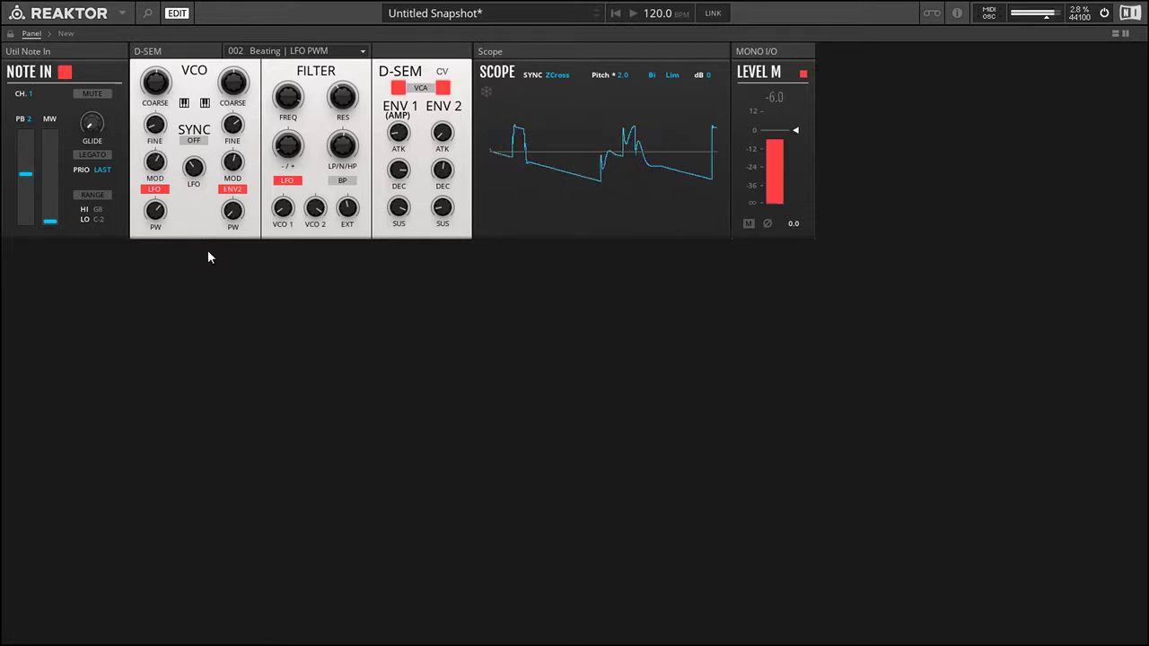
Load D-SEM's snapshot "3 - Beating 2 | ENV PWM" and lower Level M to -2.5
left_click(341, 51)
left_click(325, 96)
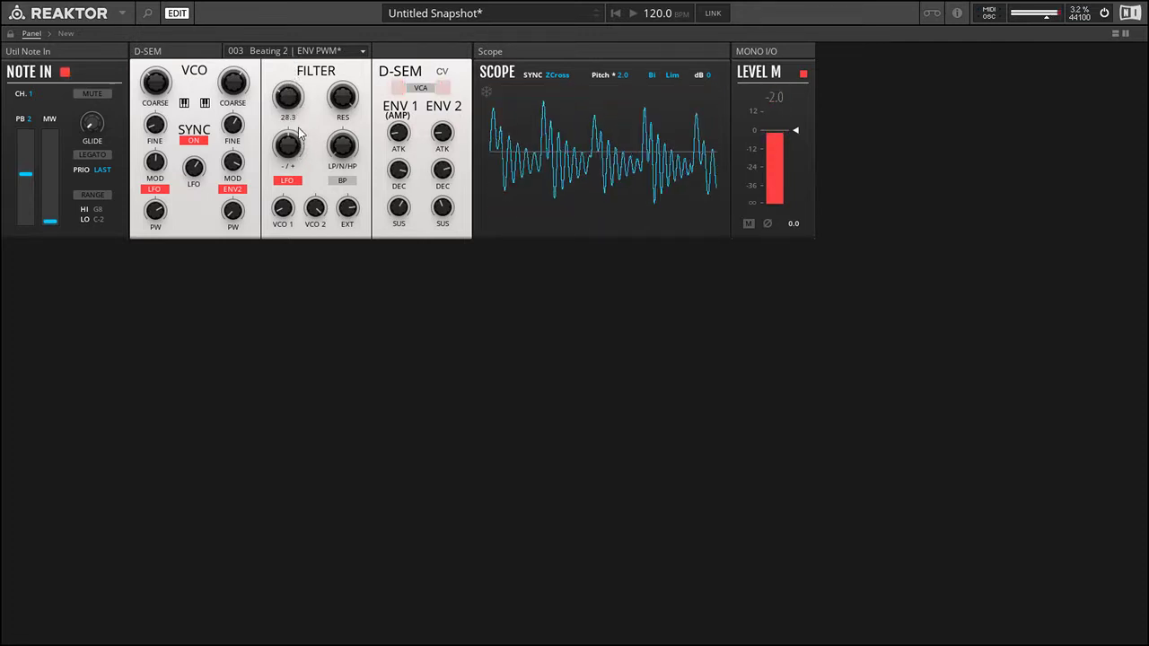
left_click_drag(797, 132, 797, 137)
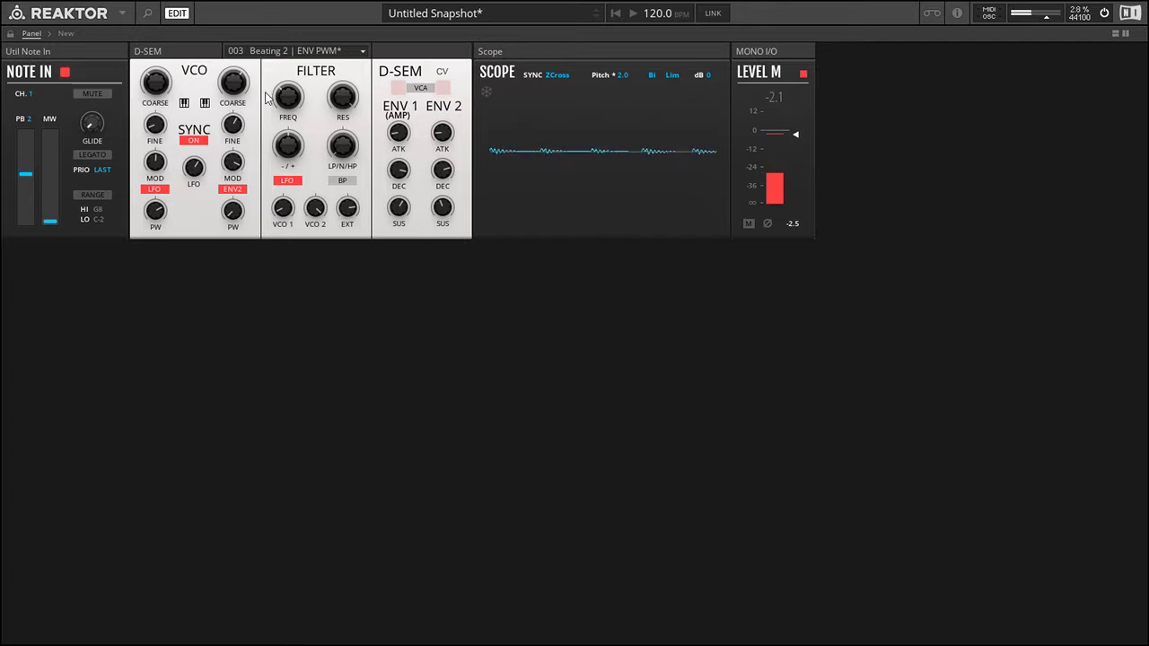
Sweep the filter frequency up and down, and load the snapshot "7 - Fantasy | LFO FM"
left_click_drag(290, 102, 291, 33)
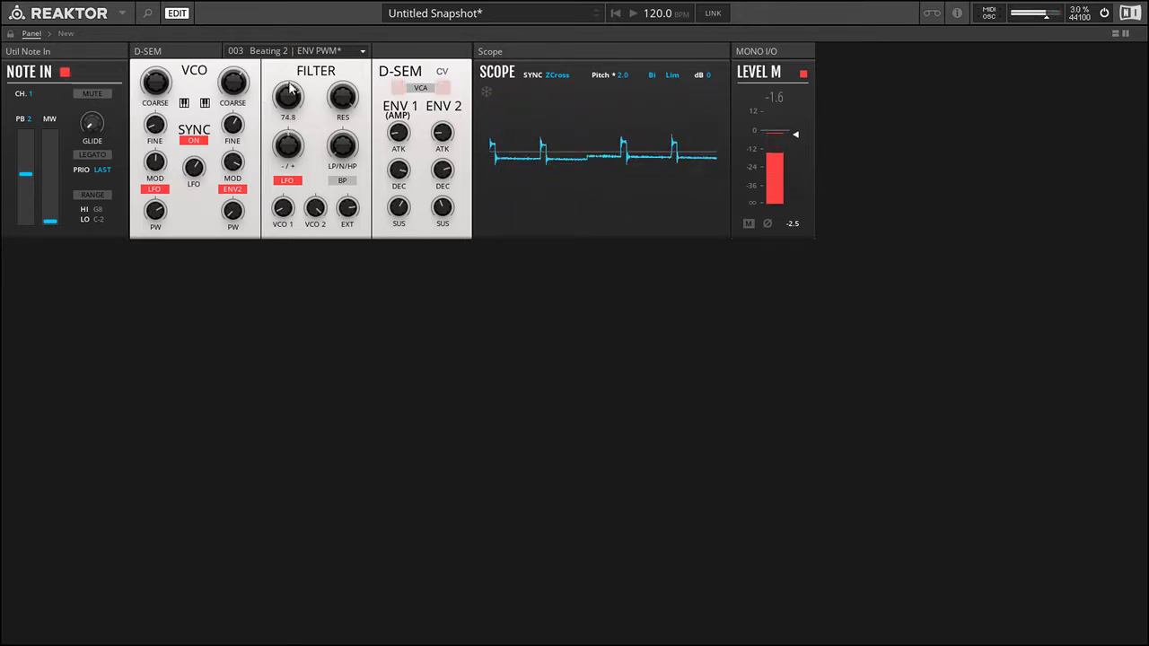
left_click_drag(290, 110, 290, 151)
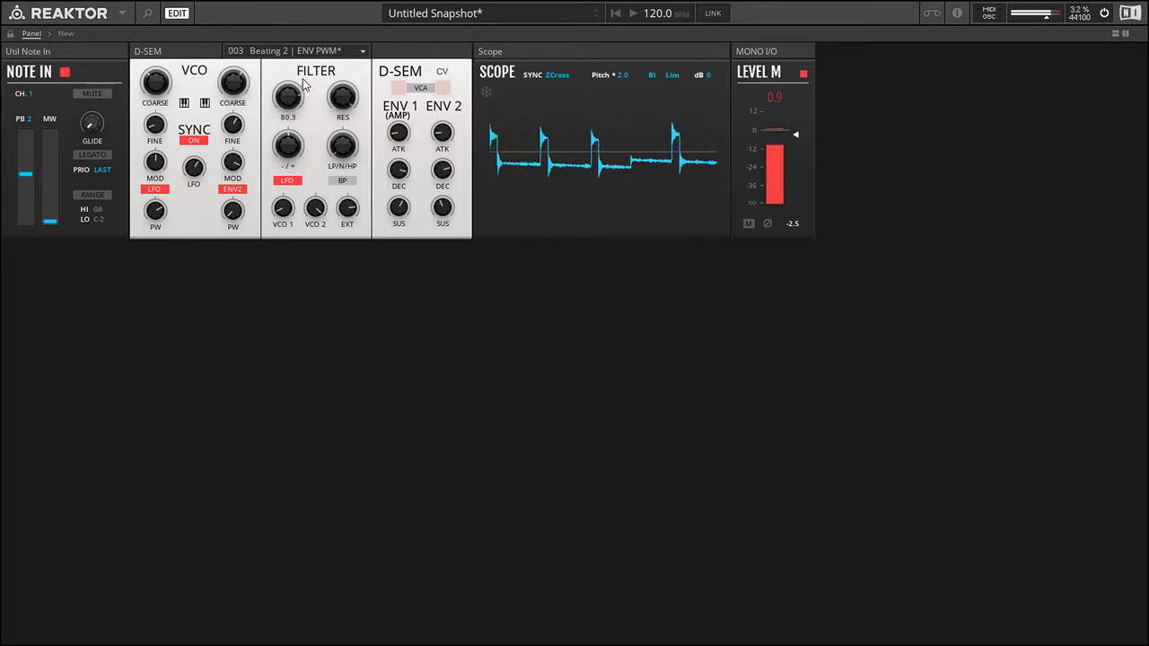
left_click(316, 52)
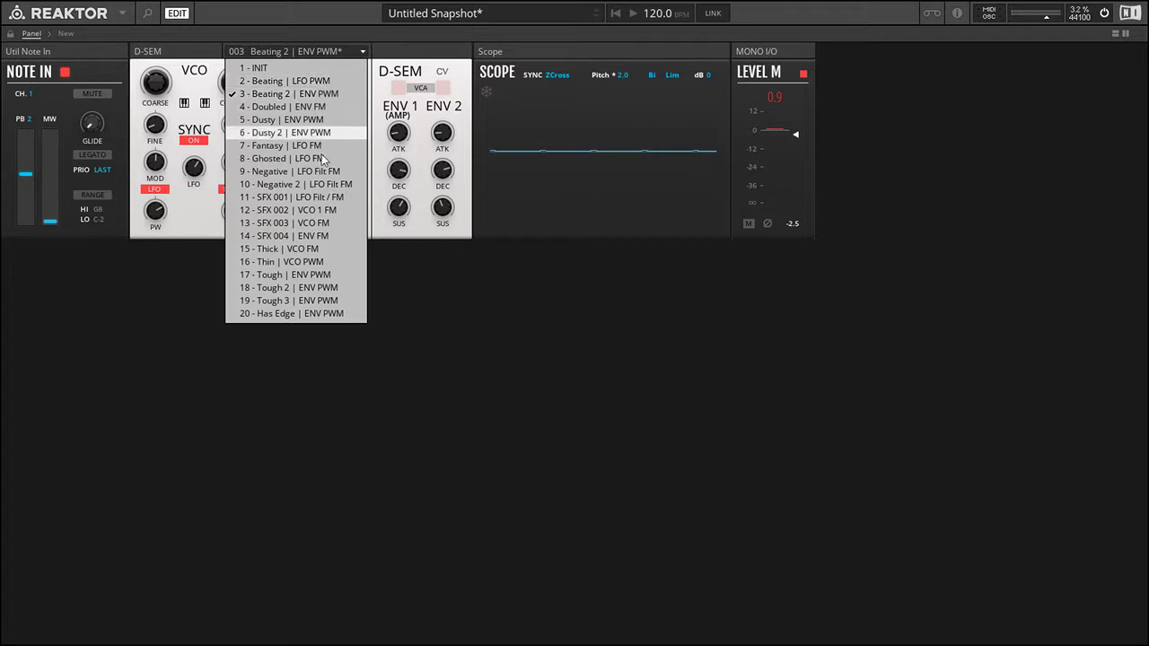
left_click(347, 146)
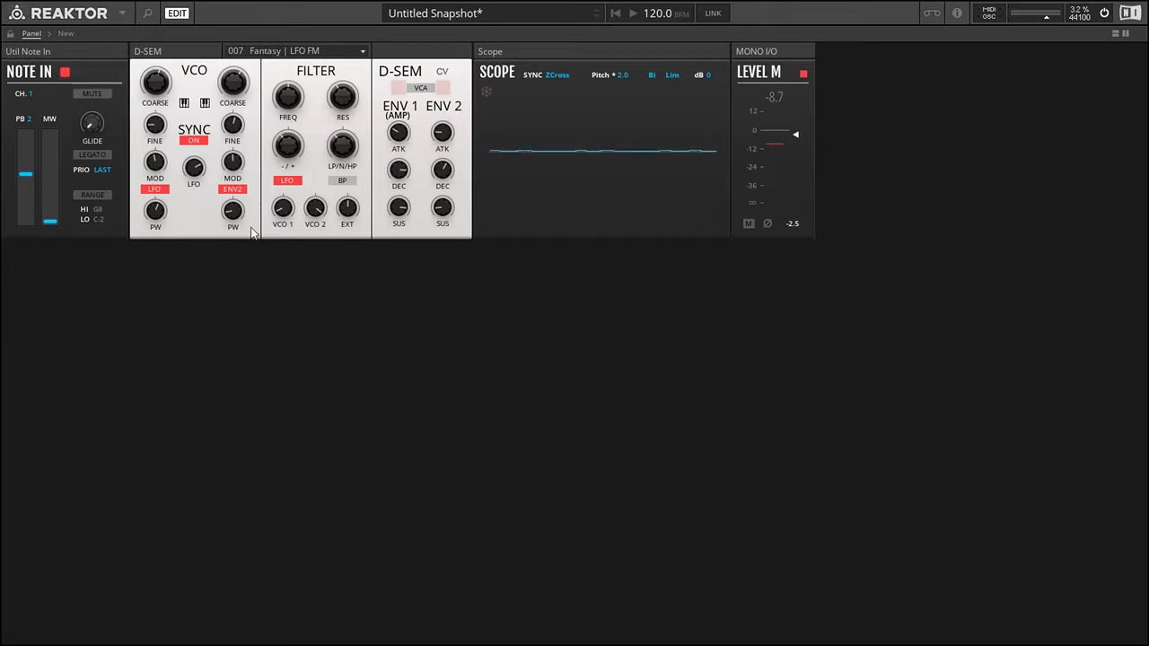
Reload D-SEM's INIT snapshot, reset the filter's VCO 1 and VCO 2 mix levels, and raise the VCO 1 mix to its maximum
left_click(283, 51)
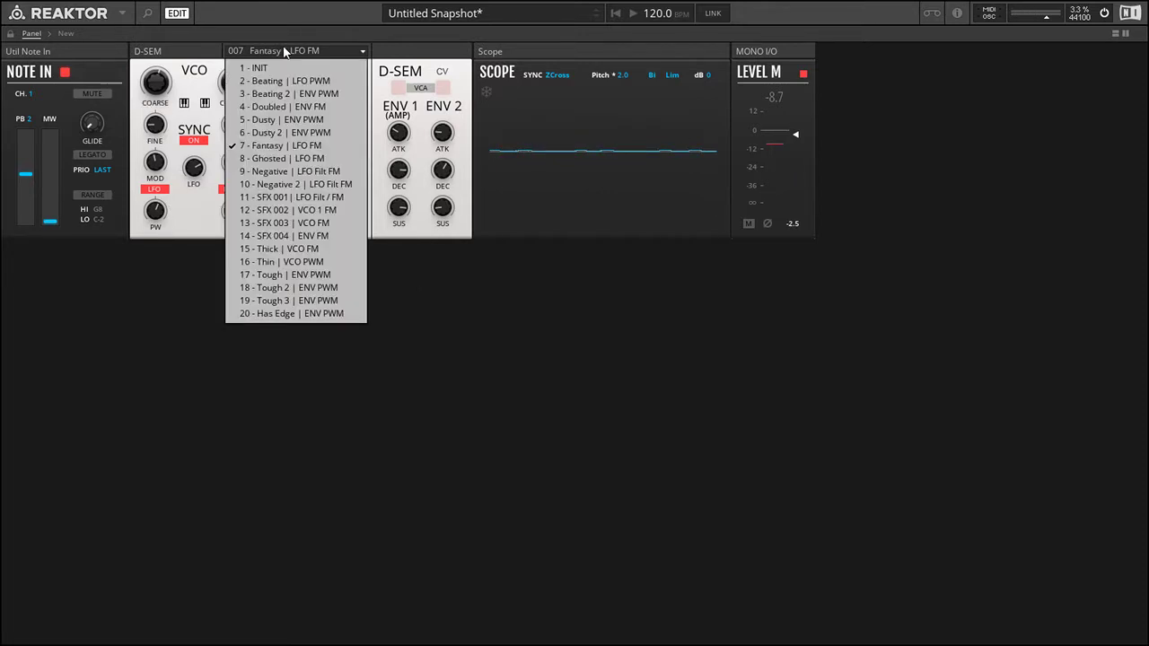
left_click(285, 68)
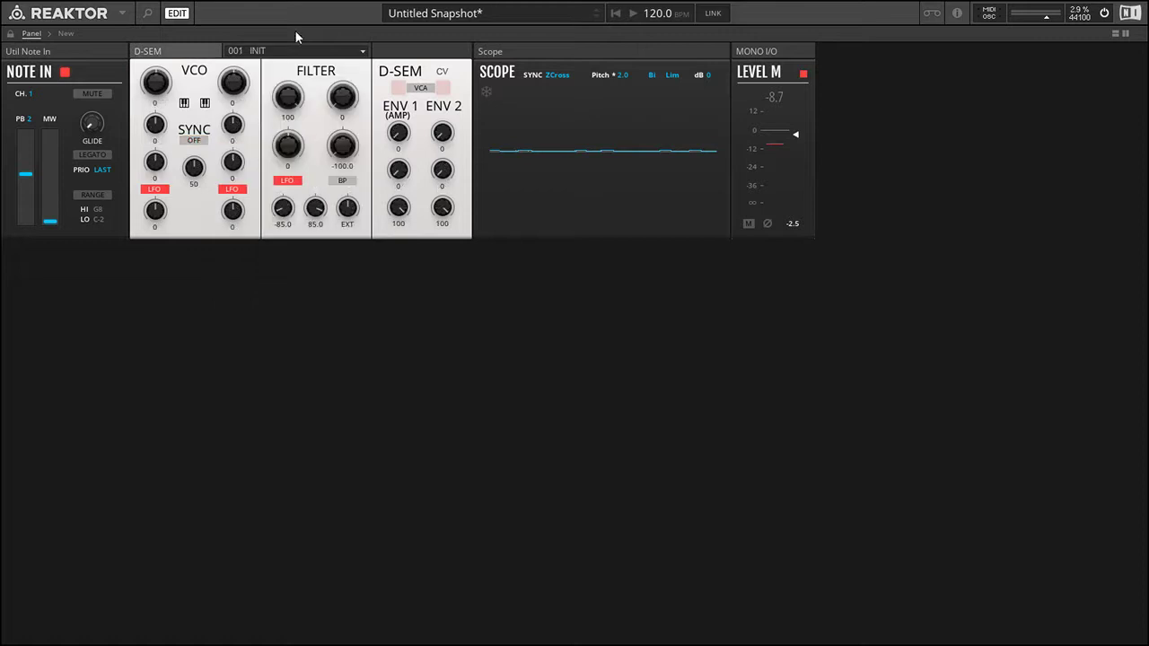
double_click(287, 212)
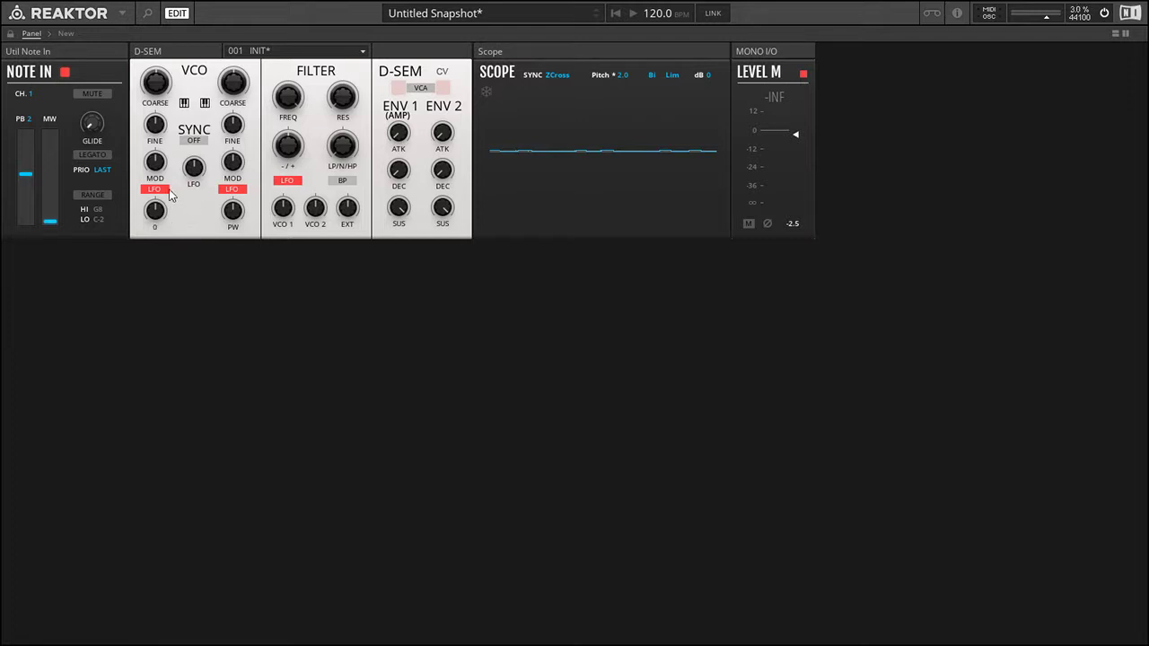
left_click_drag(283, 208, 292, 36)
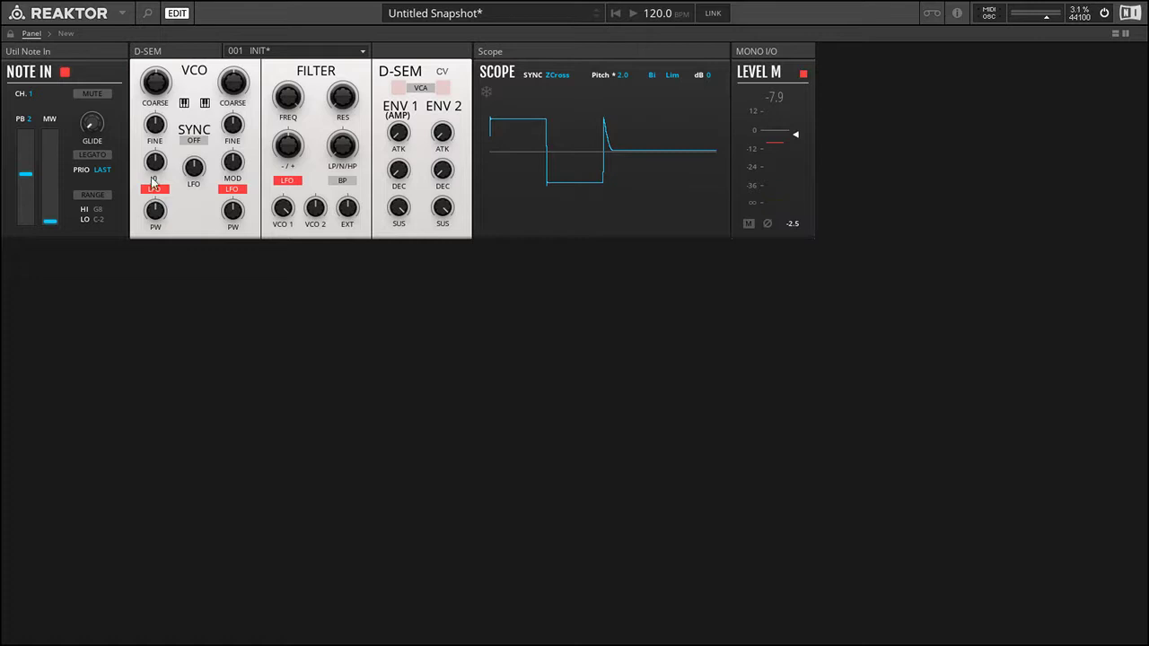
Try LFO pulse-width modulation on VCO 1 by varying its modulation amount and slowing the LFO rate
left_click_drag(155, 167, 165, 72)
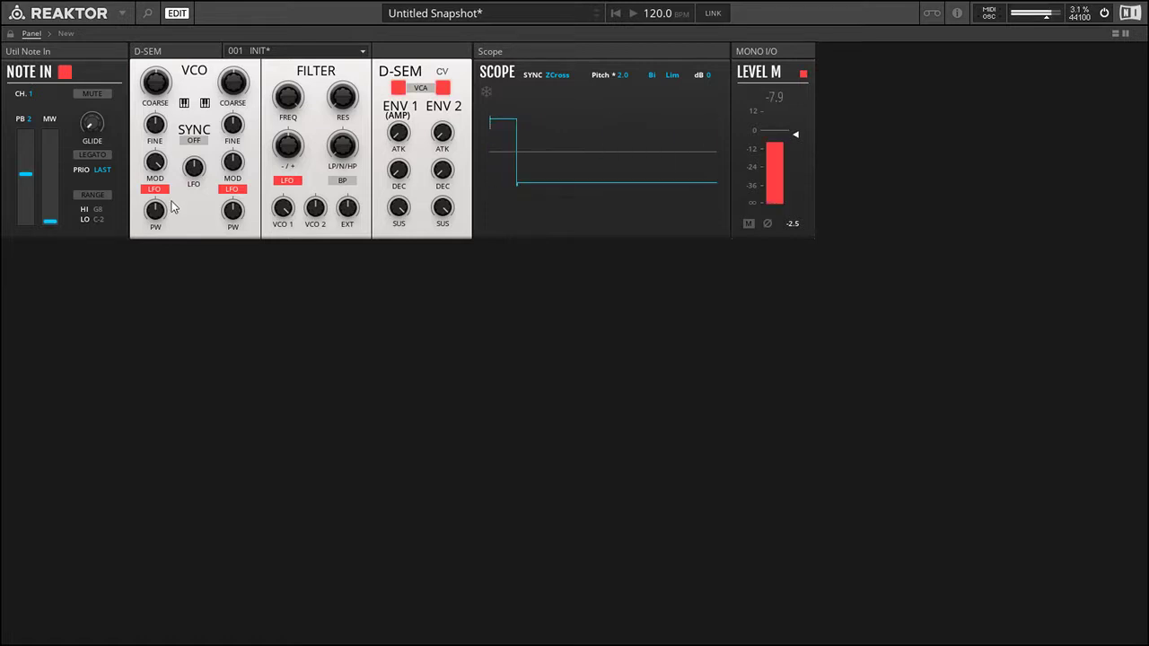
left_click_drag(194, 178, 187, 250)
left_click_drag(159, 164, 163, 209)
Switch VCO 1's modulation source to VCO 2, reset the modulation amount and raise it to 75.7
left_click(155, 191)
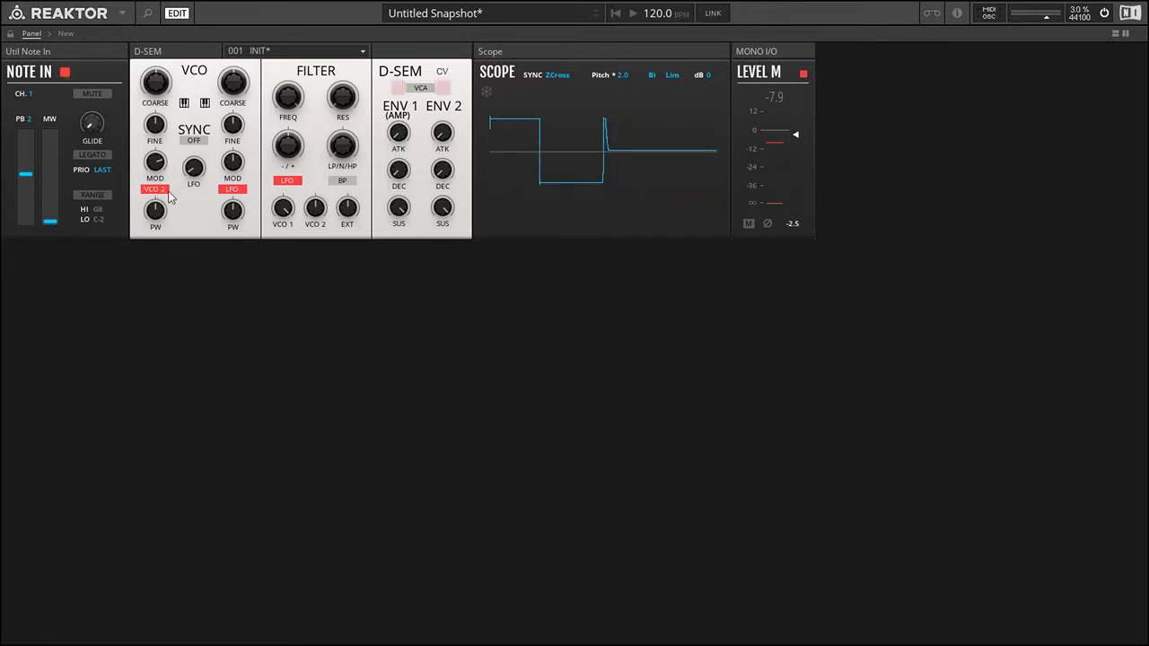
double_click(157, 159)
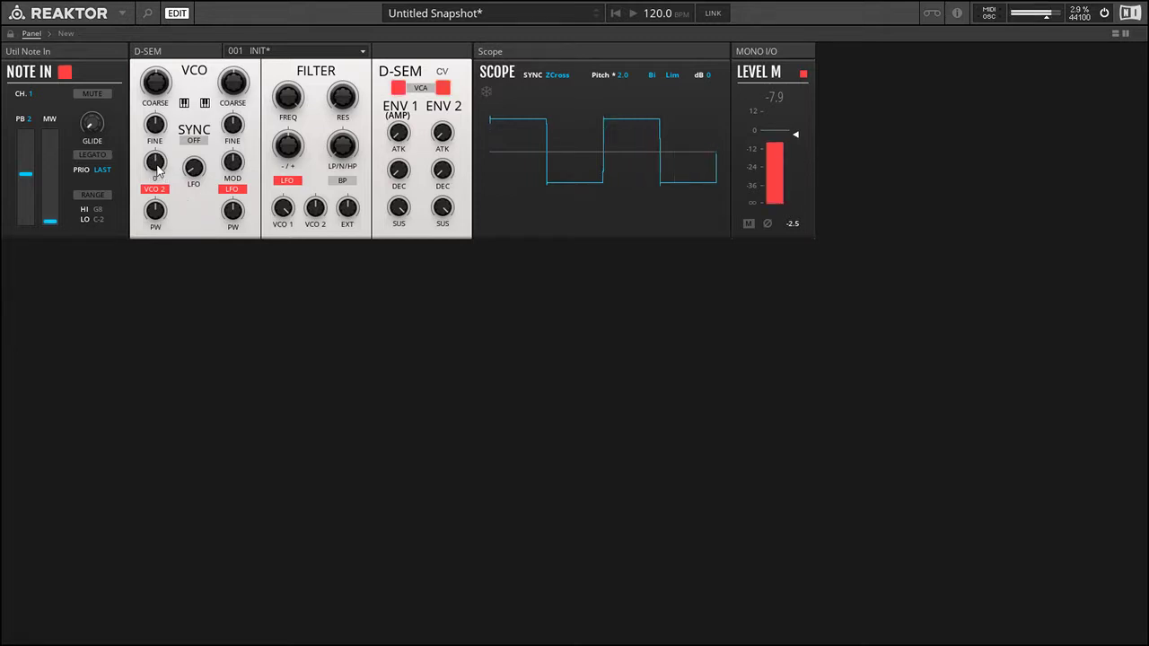
left_click_drag(156, 160, 159, 96)
left_click_drag(165, 175, 164, 152)
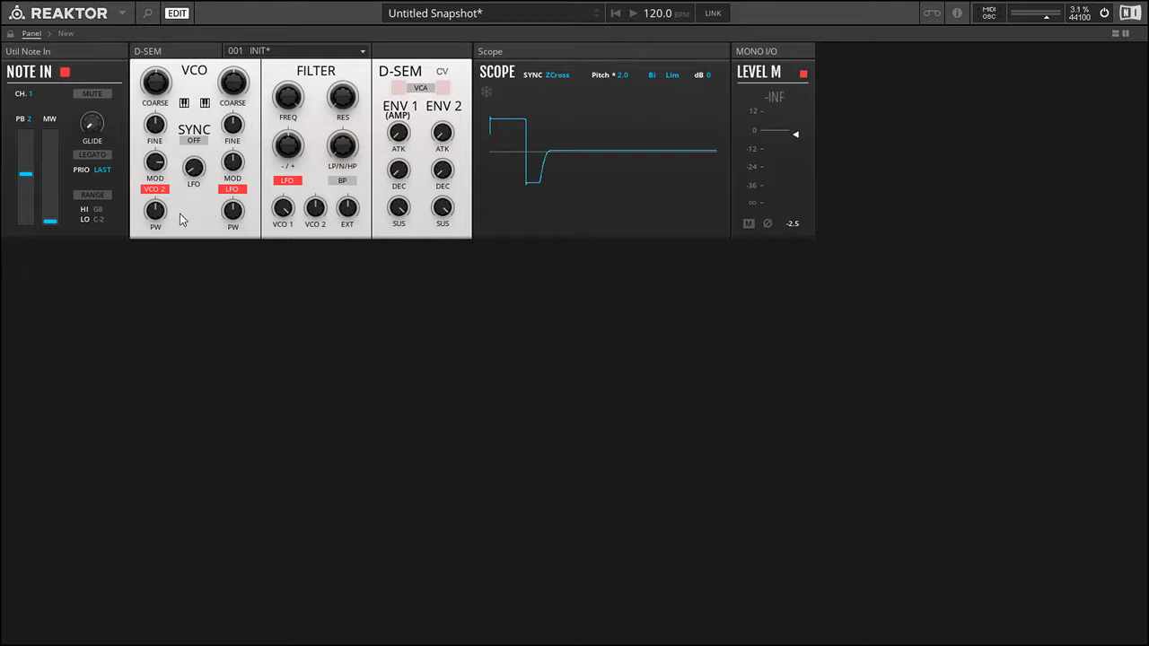
left_click_drag(155, 163, 171, 124)
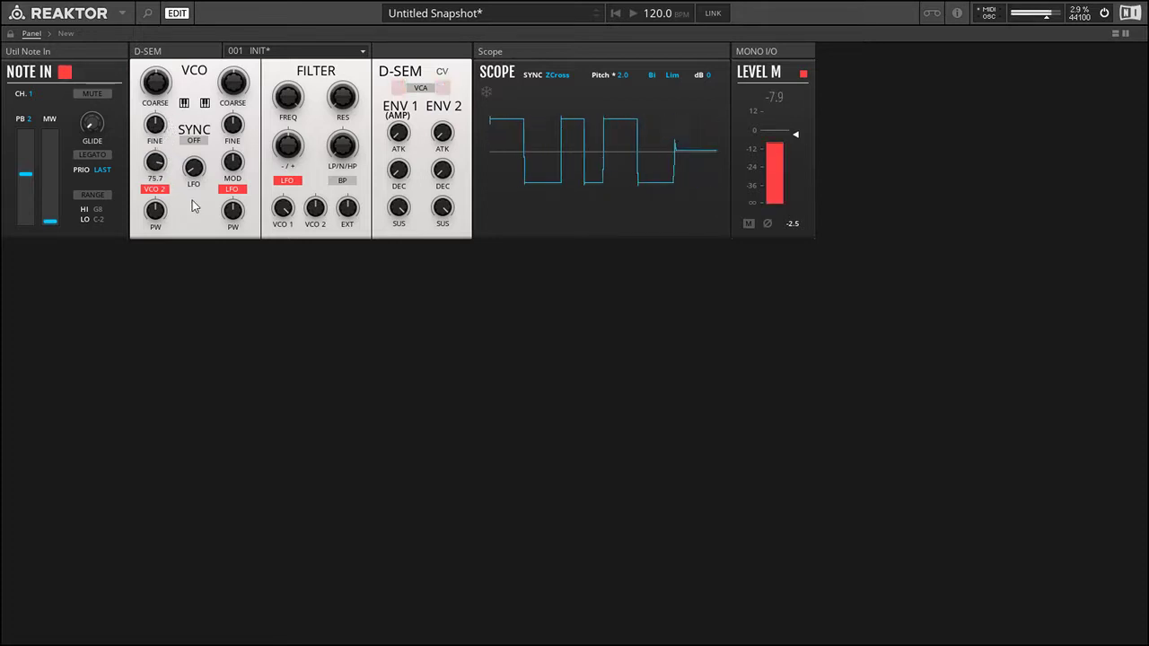
Turn on oscillator sync and try different VCO 2 coarse tunings with varying VCO 1 modulation amounts
left_click(195, 142)
mouse_move(162, 171)
left_mouse_down()
mouse_move(166, 133)
mouse_move(164, 182)
left_mouse_up()
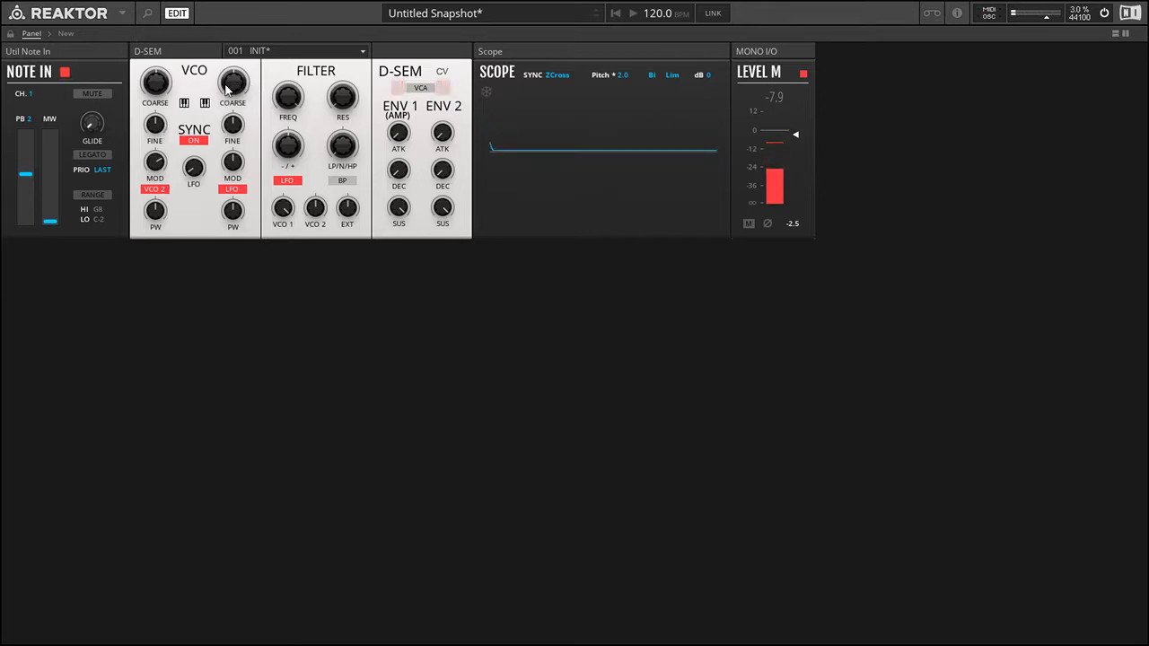
left_click_drag(238, 90, 241, 77)
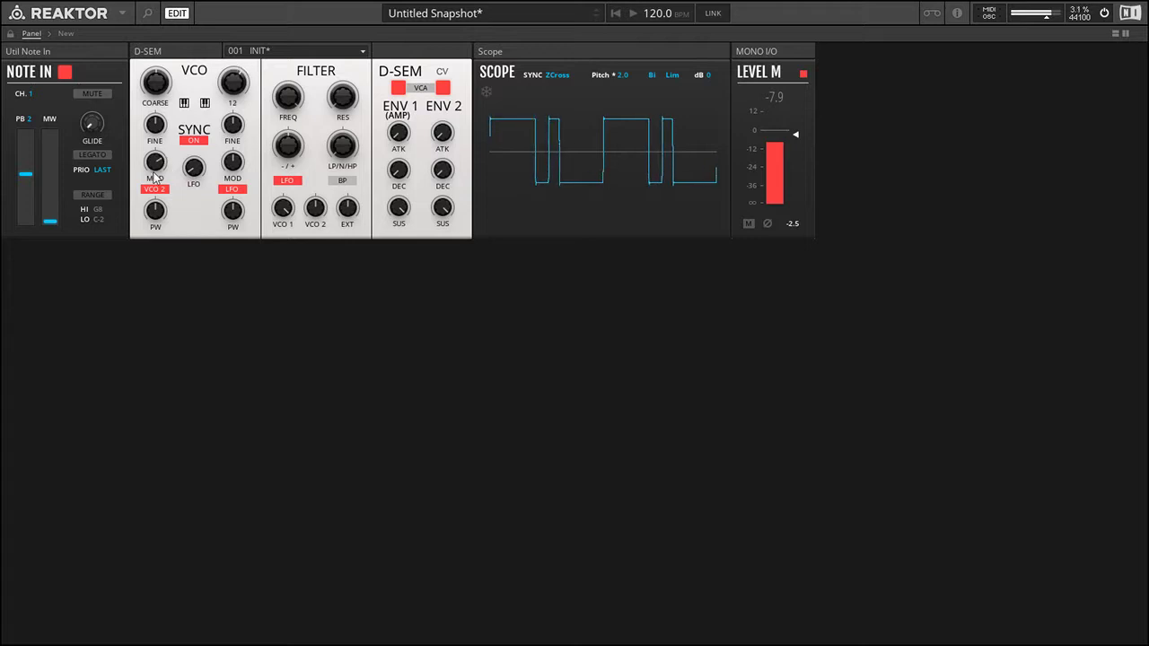
mouse_move(155, 172)
left_mouse_down()
mouse_move(156, 136)
mouse_move(162, 187)
left_mouse_up()
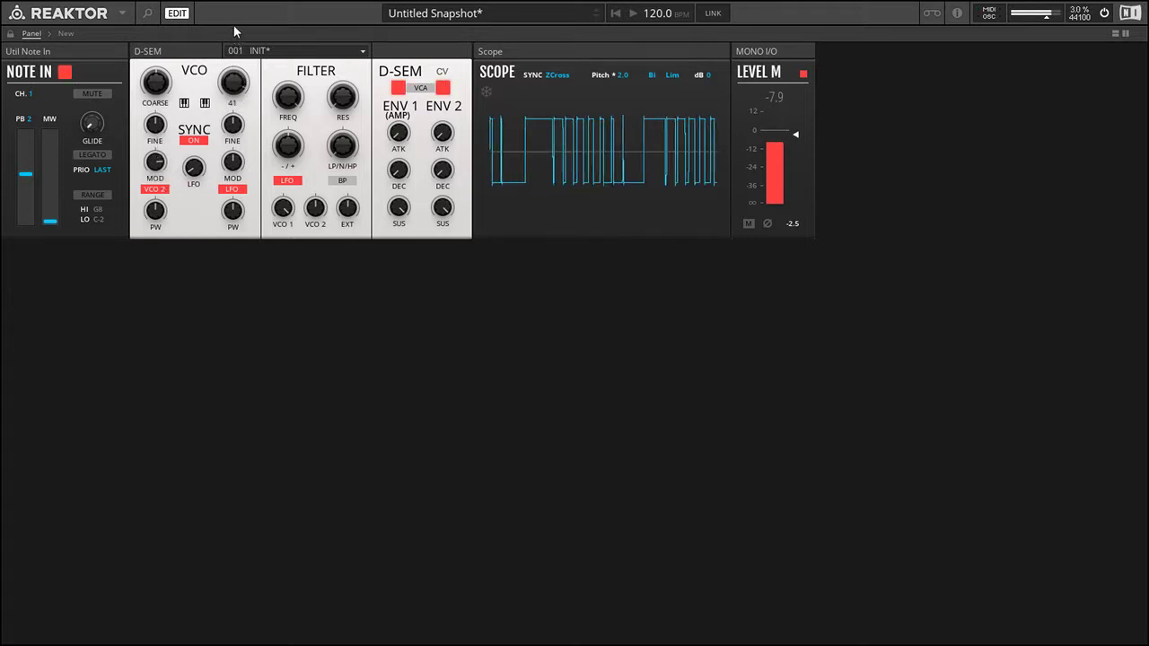
left_click_drag(234, 16, 236, 80)
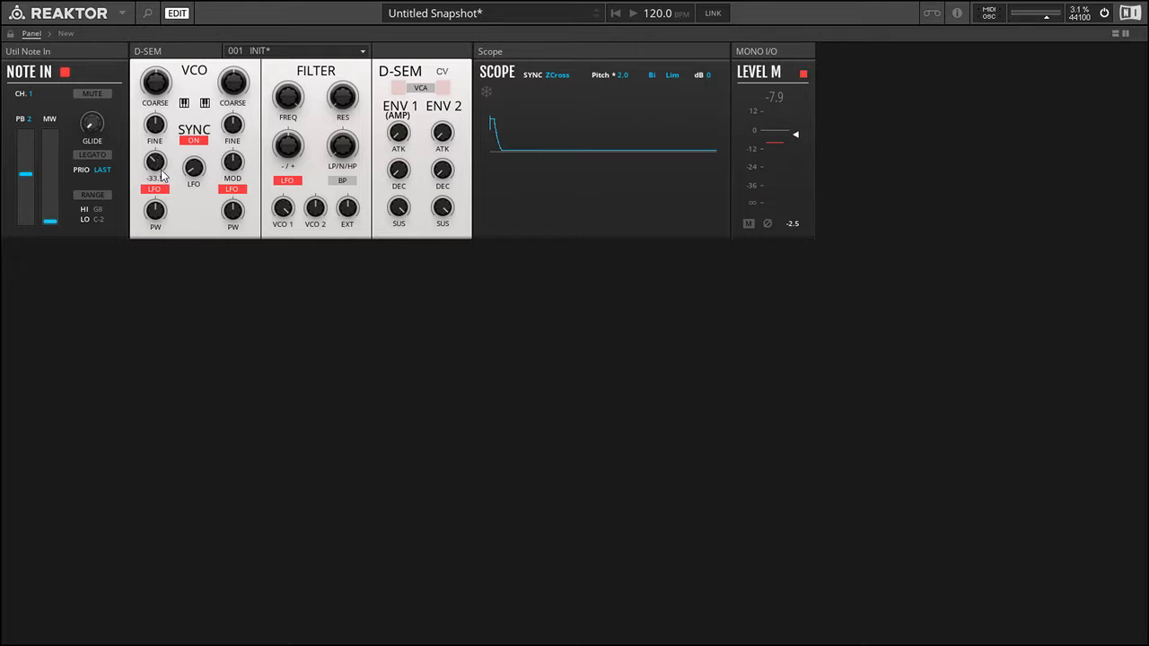
Try negative LFO modulation on VCO 1 at different LFO rates, and reset the LFO rate and modulation amount
left_click_drag(154, 172, 153, 246)
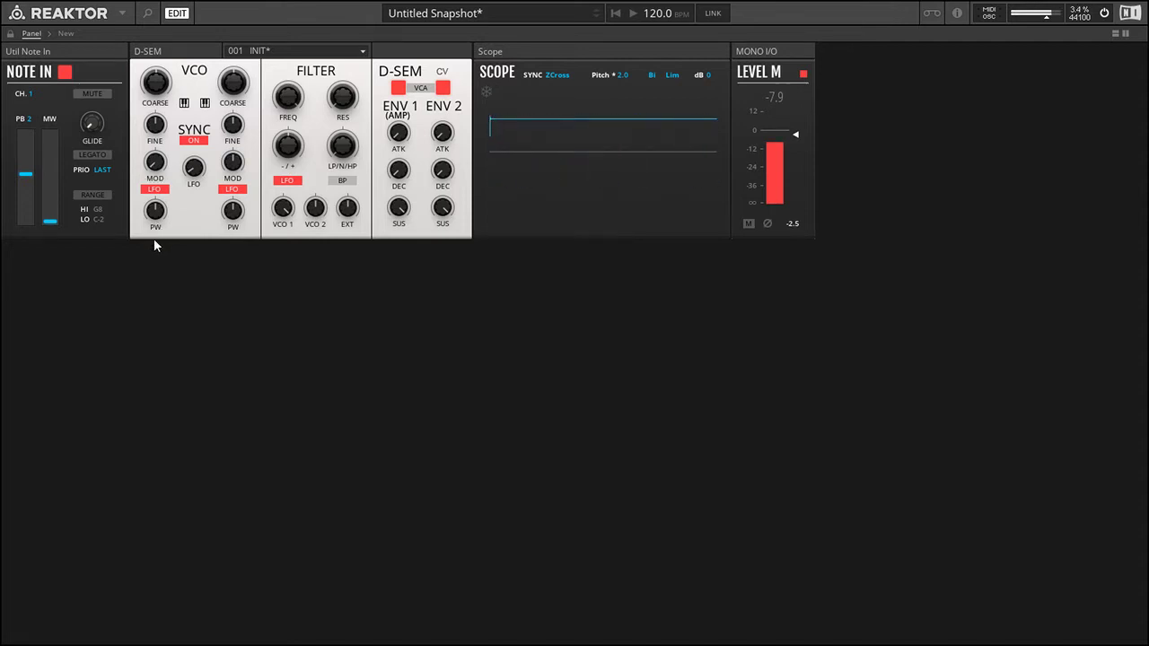
left_click_drag(155, 170, 195, 236)
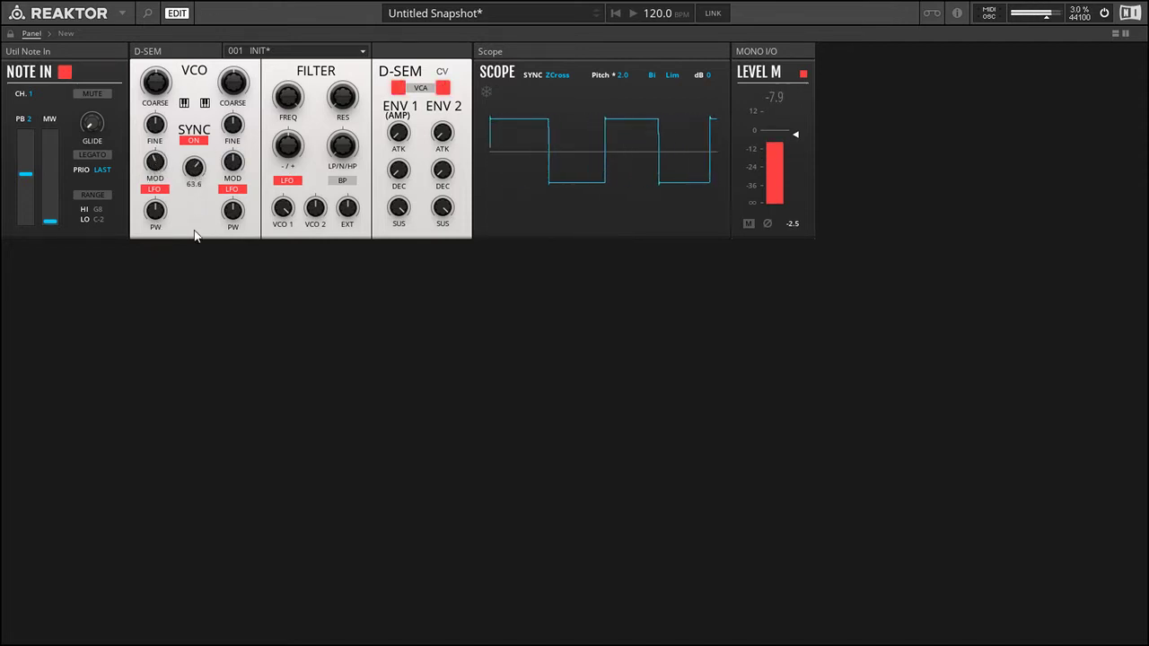
left_click_drag(156, 163, 156, 186)
double_click(198, 178)
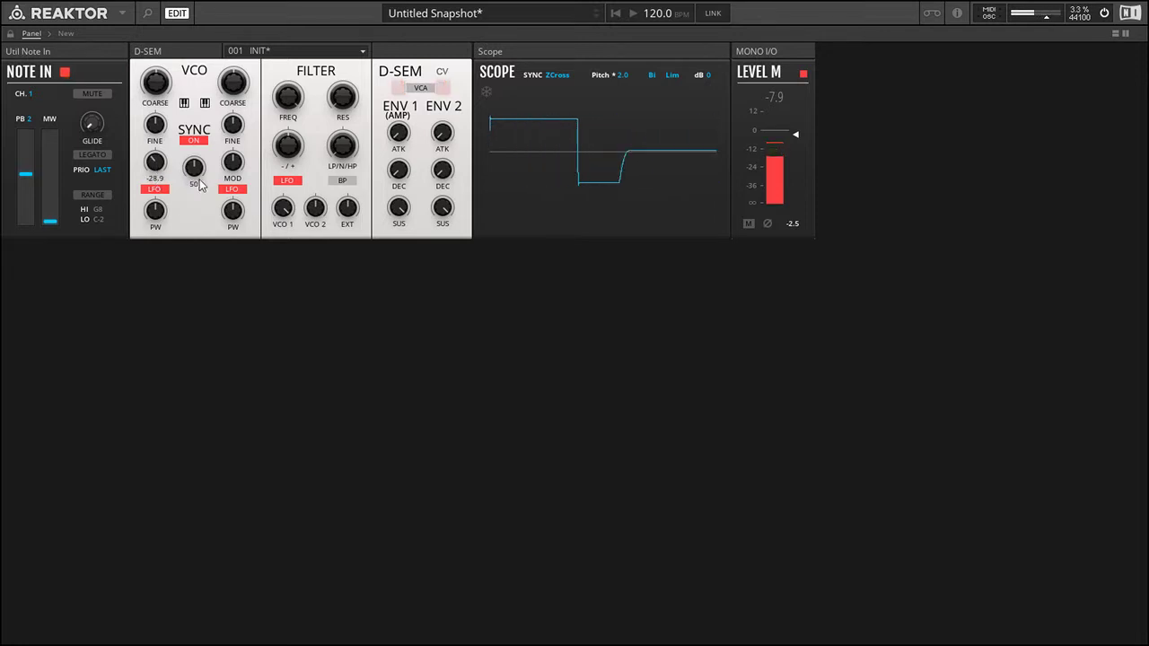
double_click(160, 165)
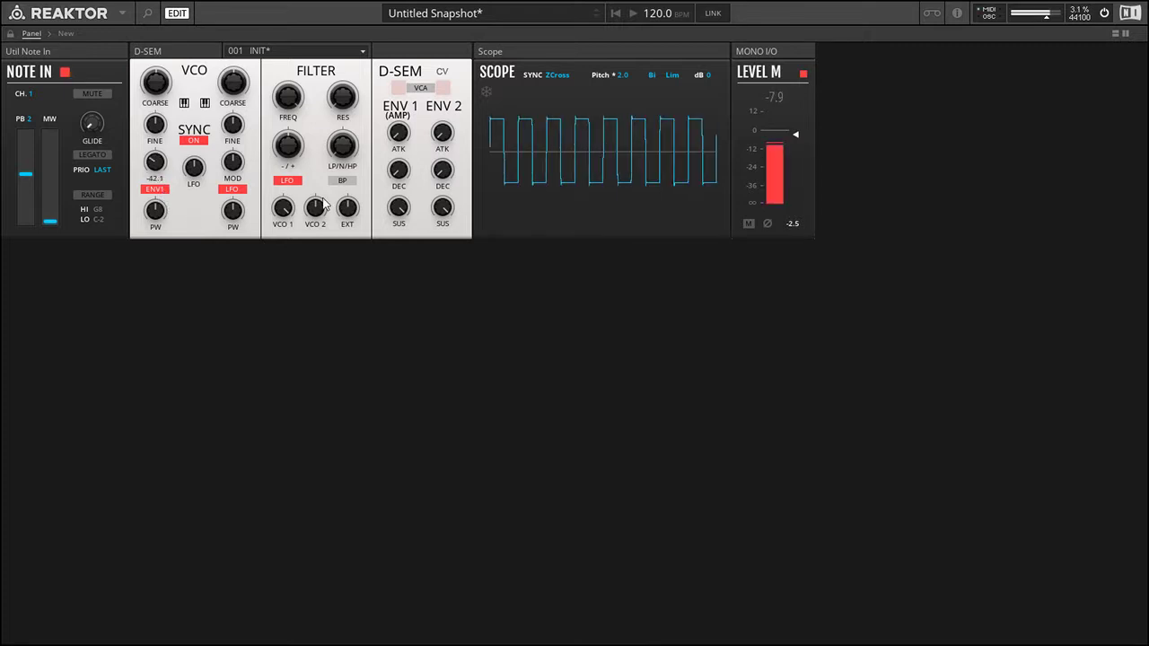
Shape ENV 1's modulation of VCO 1 with minimum sustain, a decay of 59.3 and a smaller negative modulation amount
left_click_drag(400, 210, 395, 388)
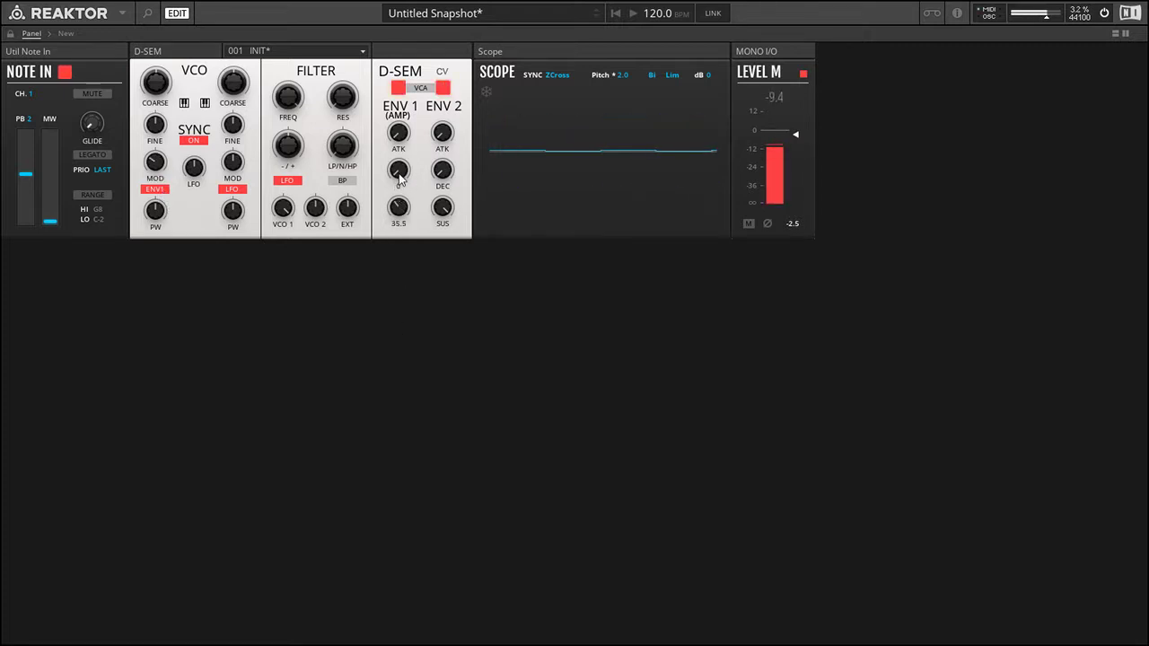
left_click_drag(398, 174, 403, 110)
left_click_drag(401, 134, 400, 325)
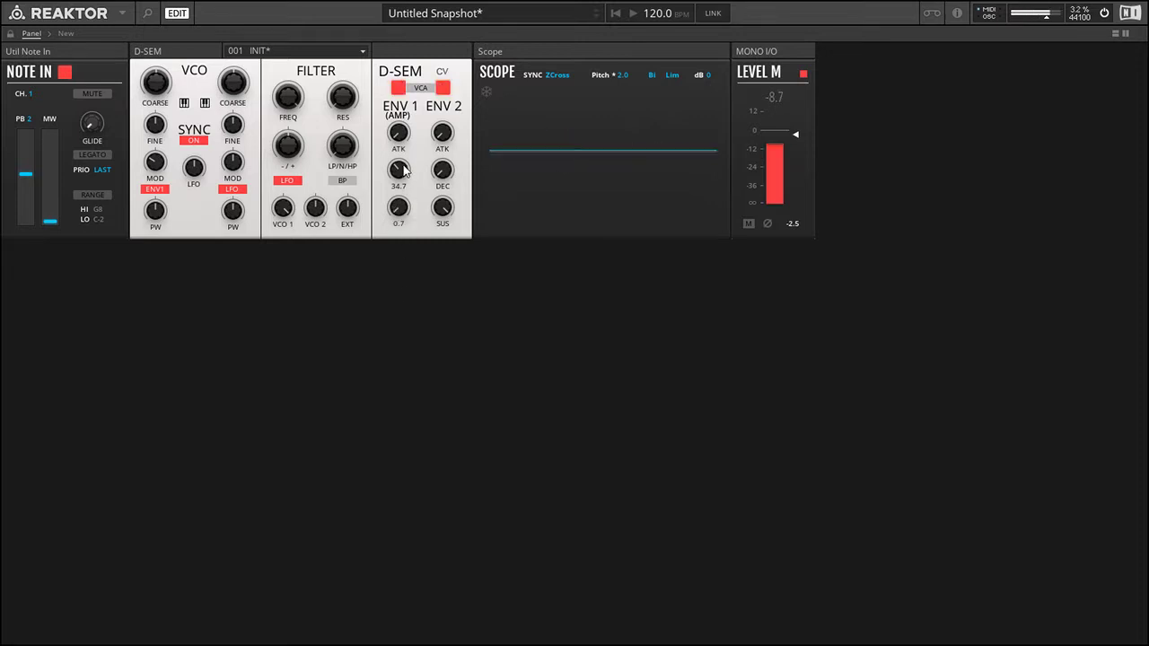
left_click_drag(403, 169, 404, 145)
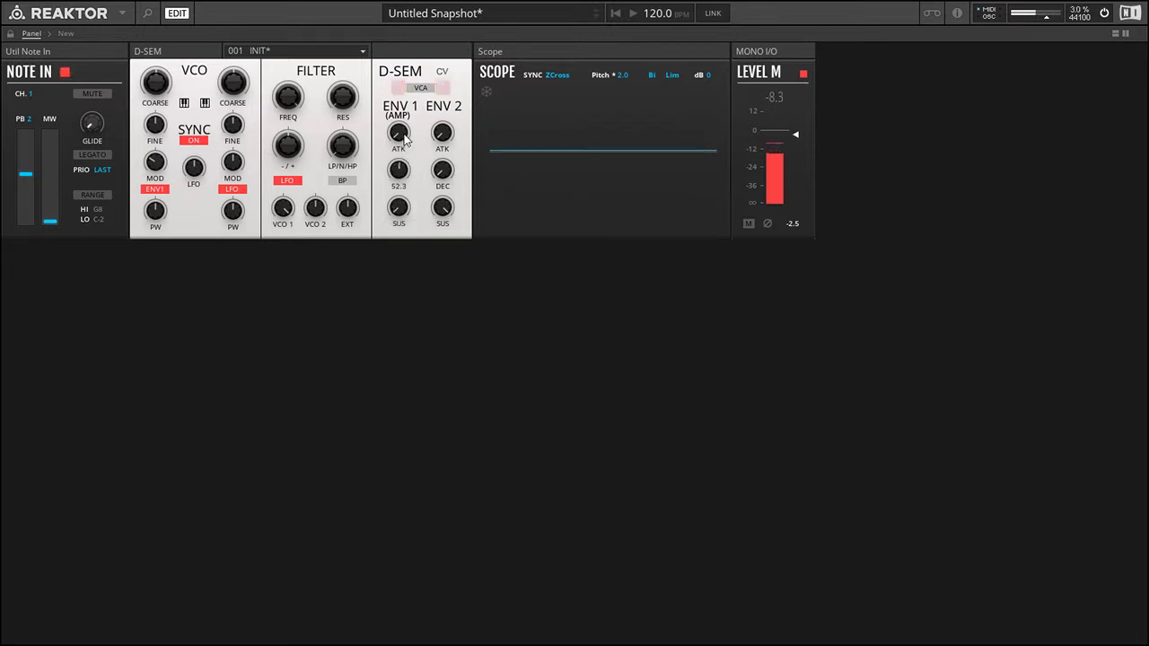
mouse_move(160, 166)
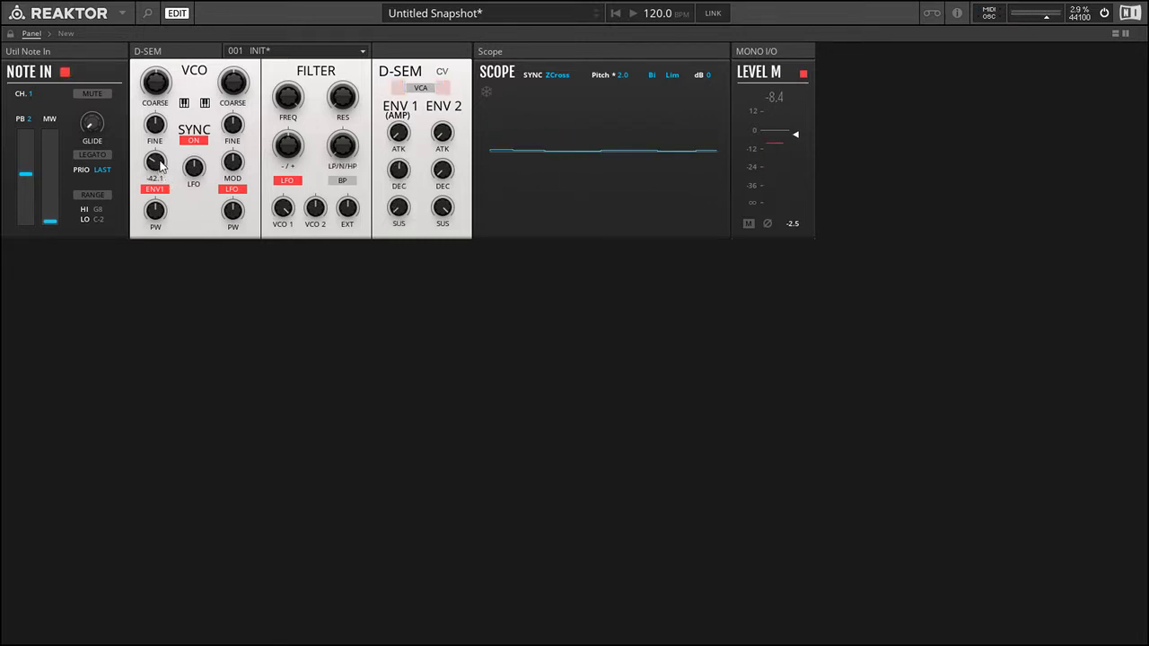
left_click_drag(160, 166, 200, 226)
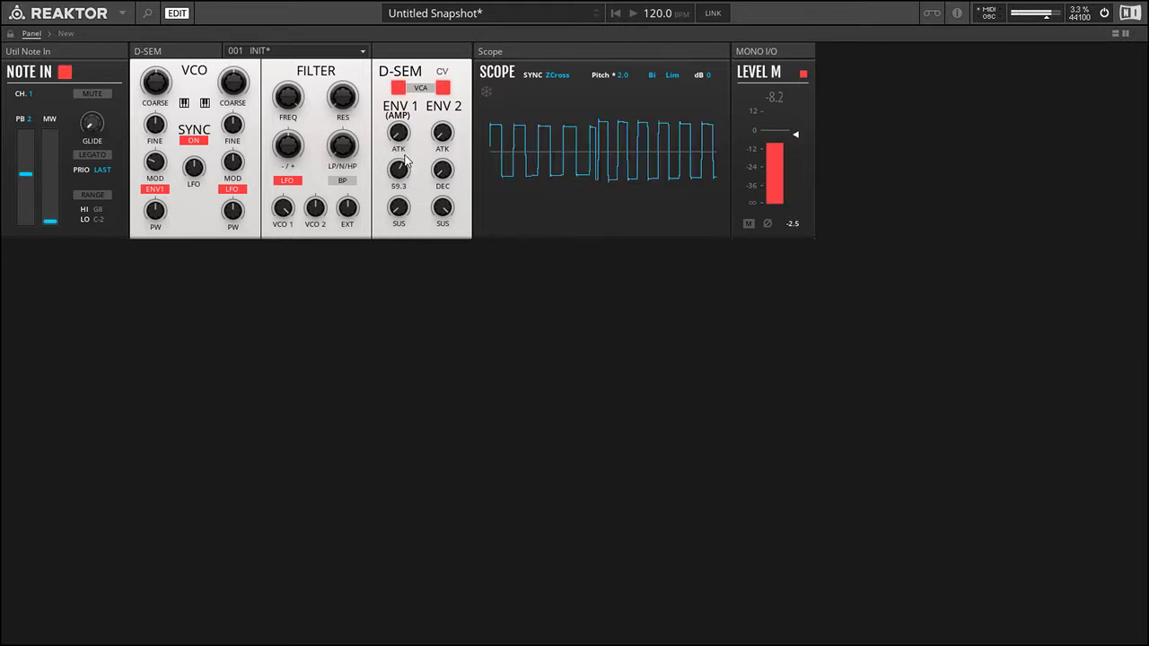
Switch the filter modulation source to ENV 2, set ENV 2's decay to 59.3 and raise the filter resonance to about 63.6
left_click(296, 182)
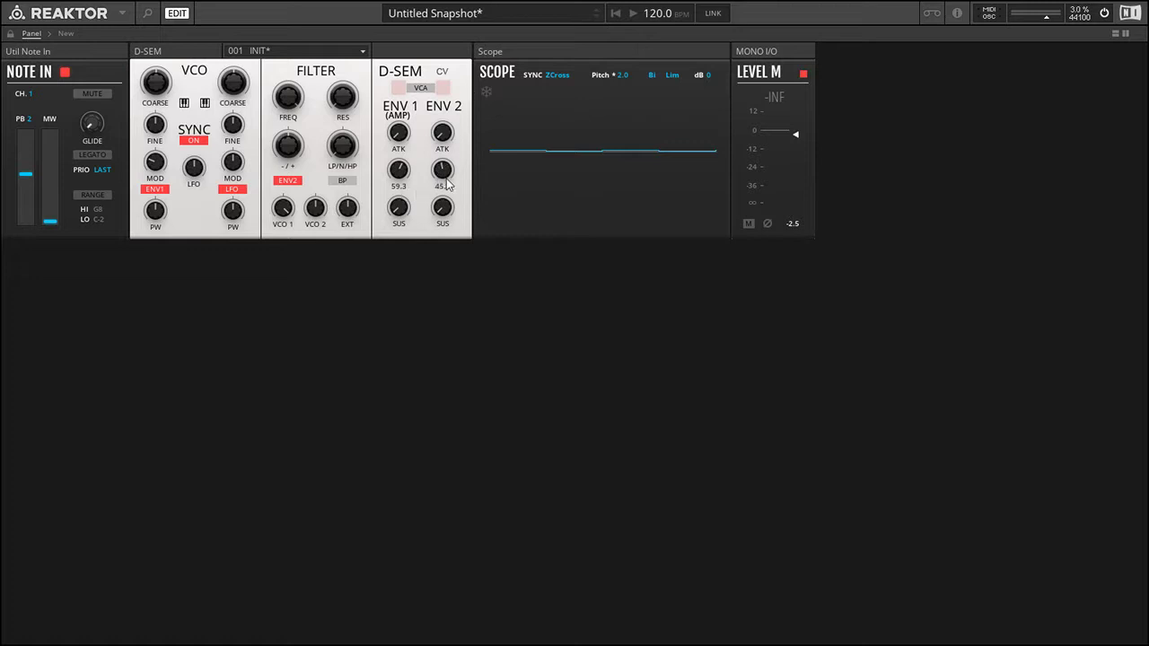
left_click_drag(446, 184, 453, 159)
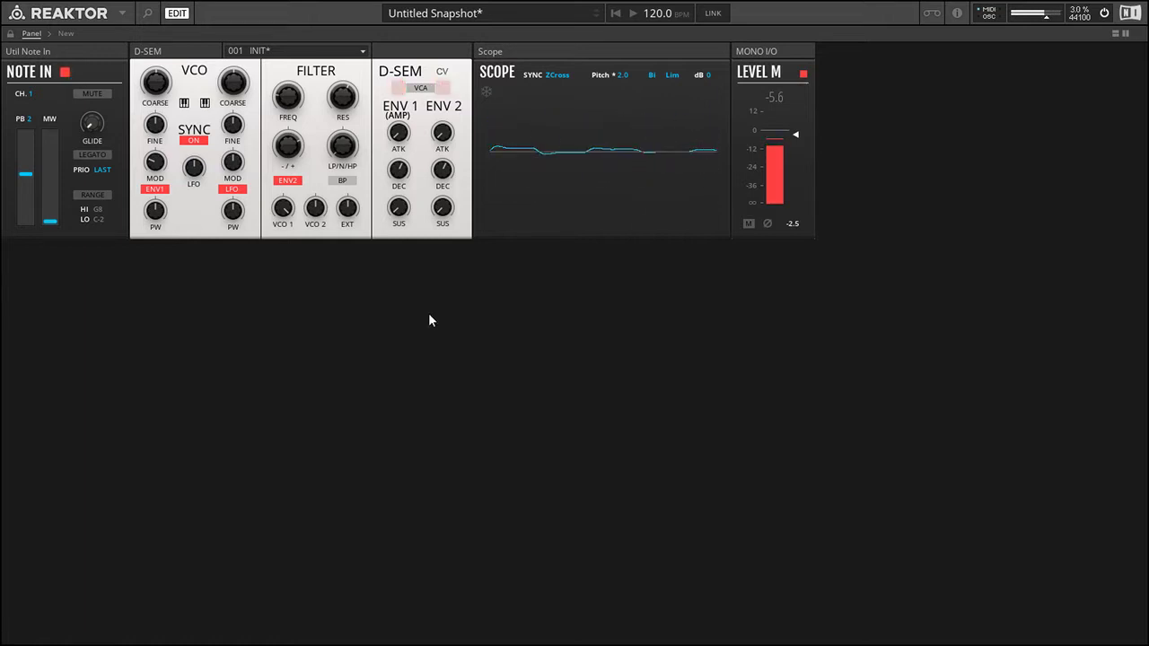
left_click_drag(343, 92, 350, 67)
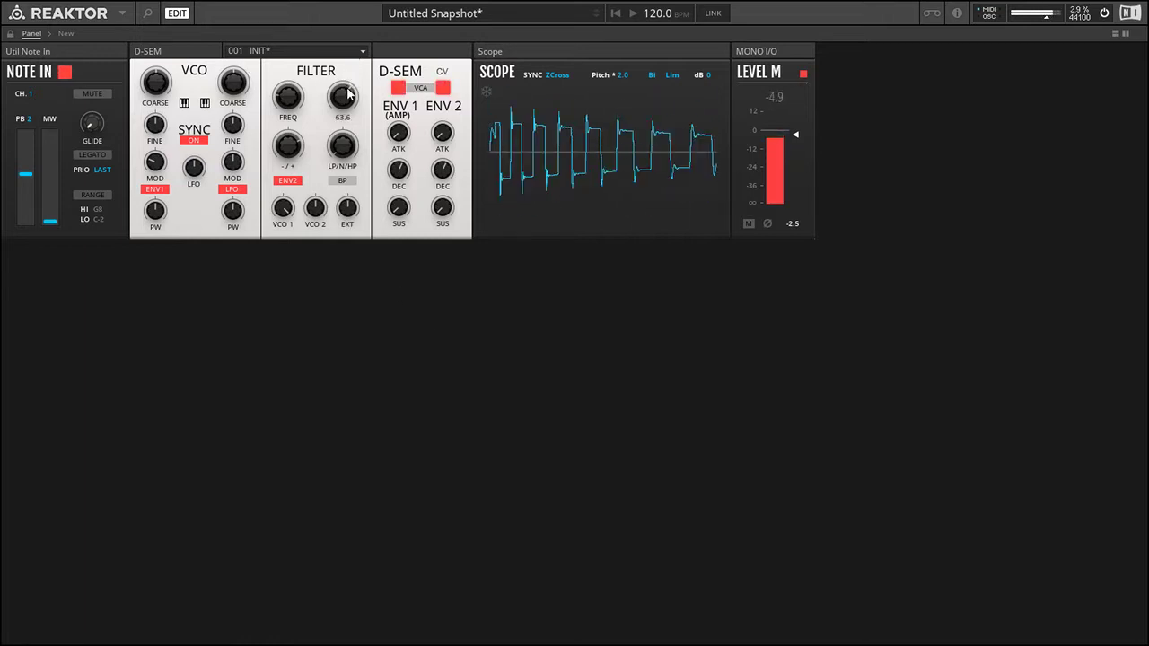
Try the filter's LP/N/HP mode at 36.7 and the band-pass option, and return the filter to low-pass with band-pass off
left_click_drag(339, 152, 355, 117)
left_click(343, 181)
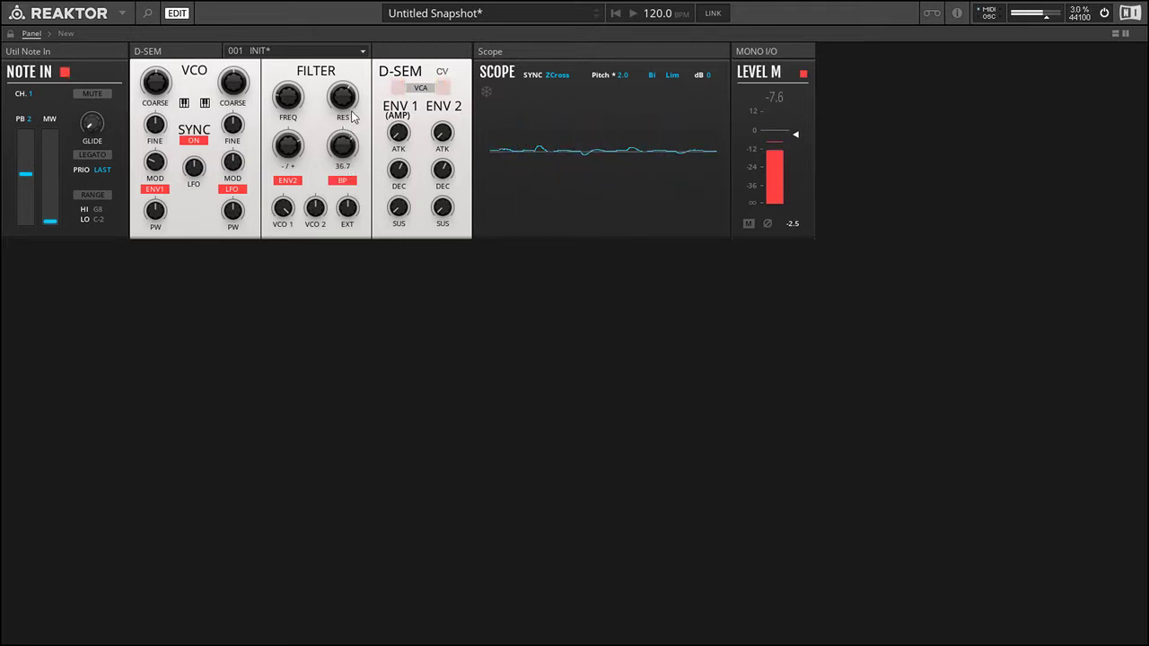
left_click(344, 182)
left_click_drag(353, 92, 352, 269)
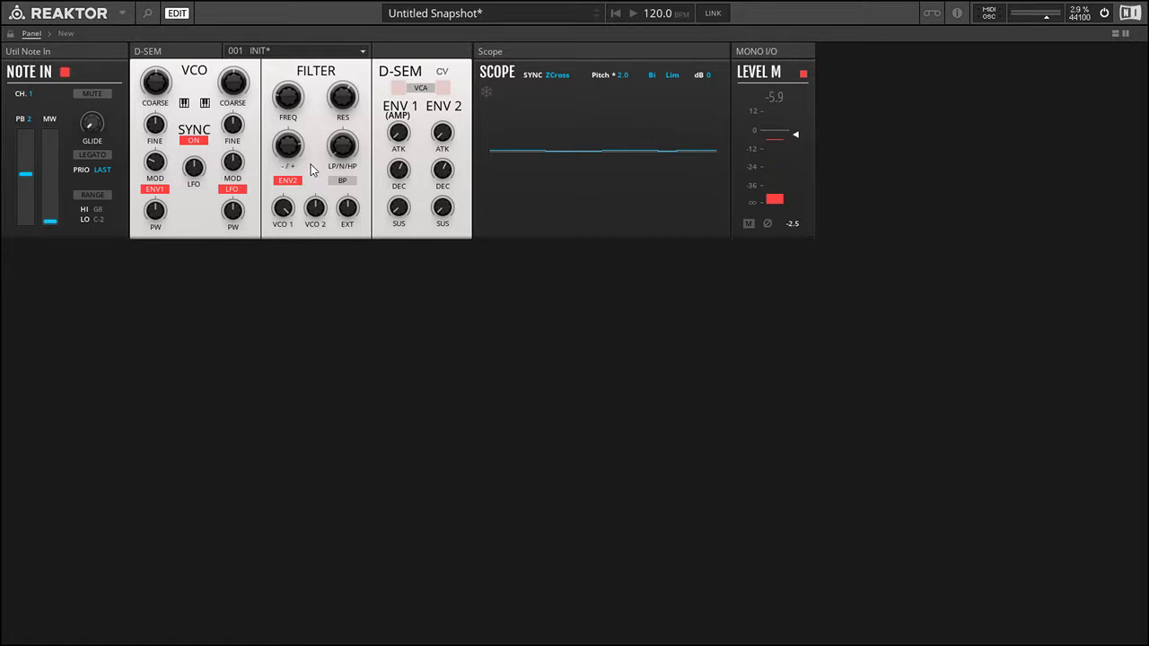
Show the ensemble structure below the panel and move the Util Note In and D-SEM blocks toward its left edge
left_click(1115, 35)
left_click(363, 411)
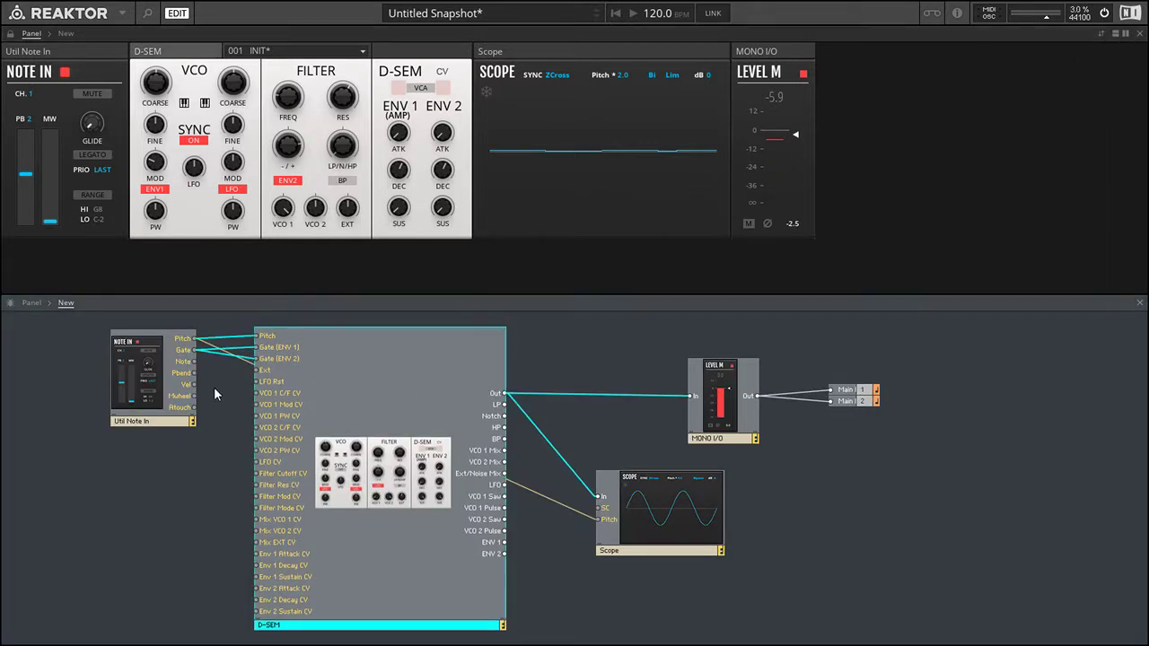
left_click_drag(333, 414, 292, 417)
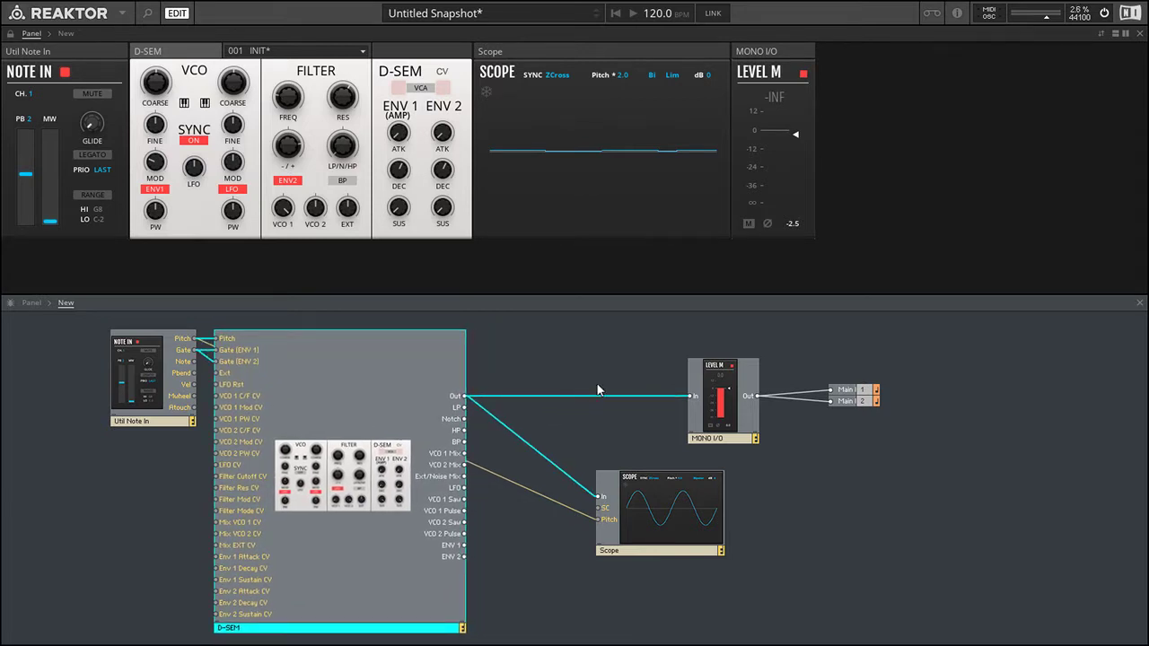
left_click(599, 386)
left_click_drag(75, 337, 272, 411)
left_click_drag(321, 408, 244, 407)
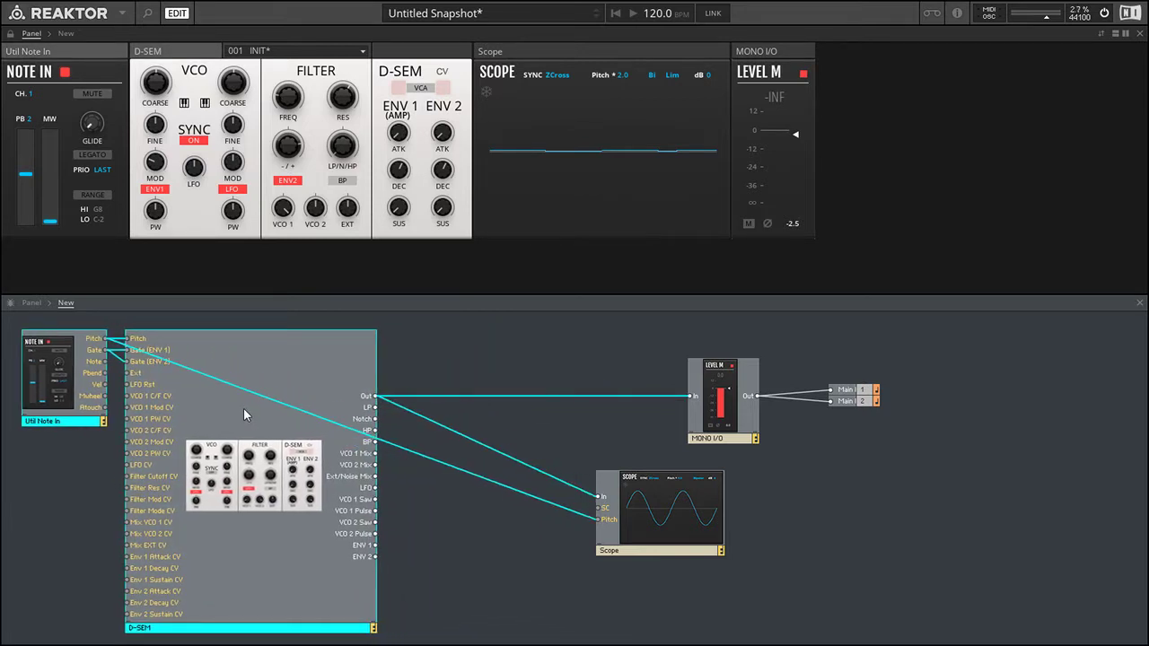
left_click(405, 350)
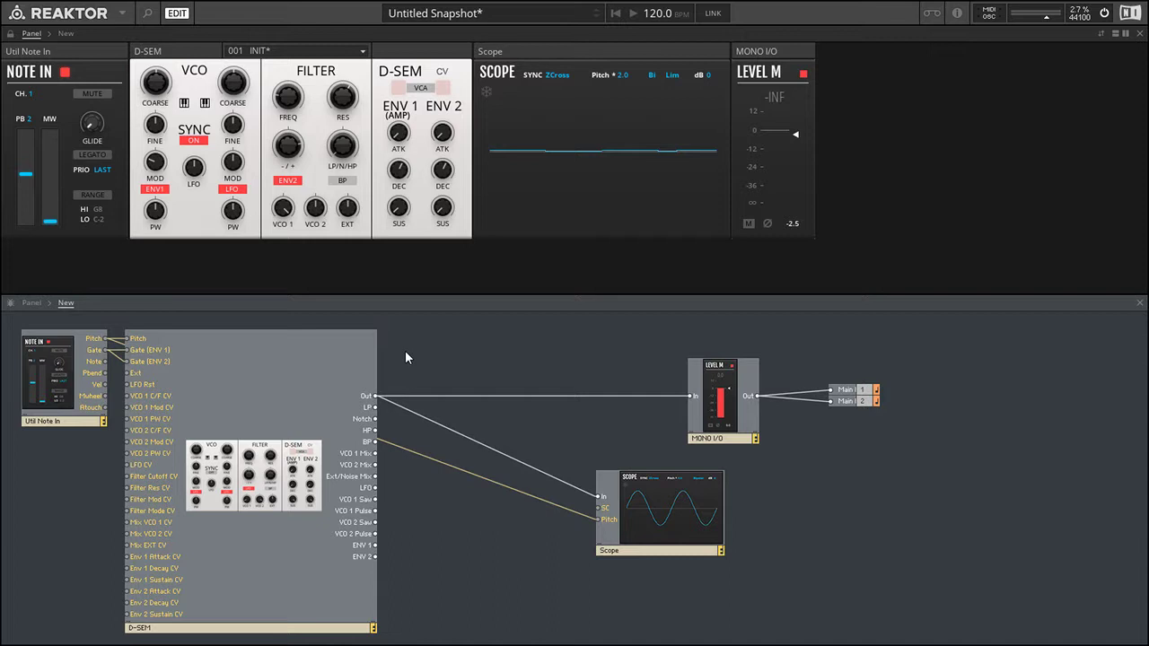
Move the MONO I/O, Scope and main output blocks to the right to make room in the structure
left_click_drag(590, 358, 888, 548)
left_click_drag(695, 523, 977, 516)
left_click(546, 403)
Insert a D-SEM VCO block in the structure and place its panel between the D-SEM and Scope panels
double_click(532, 369)
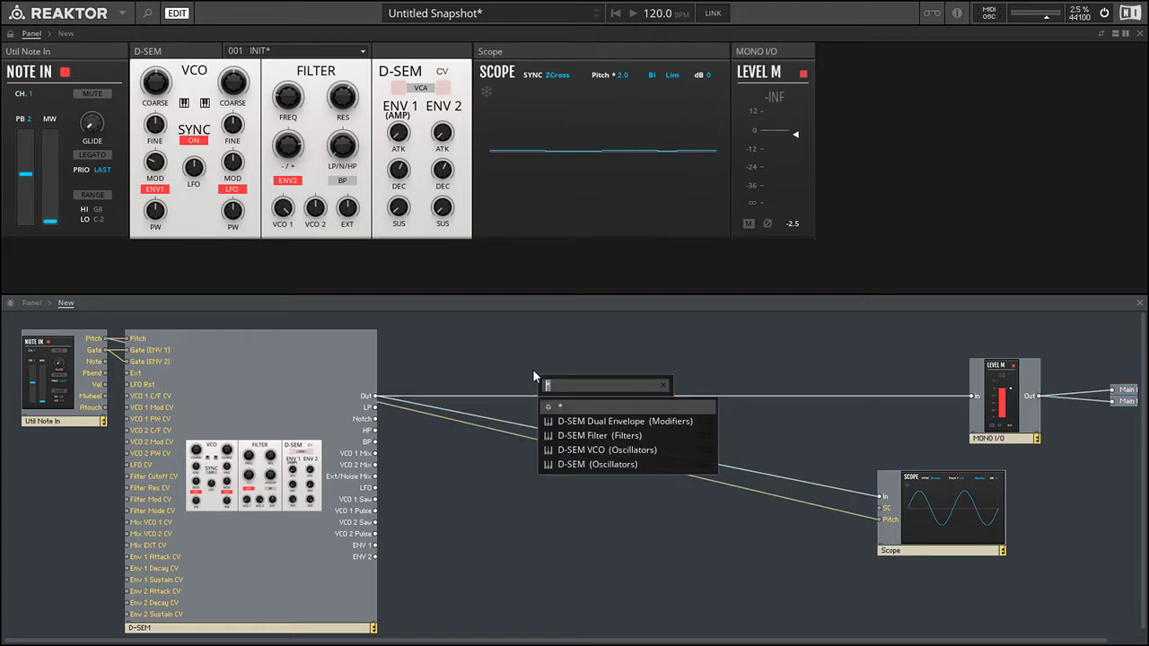
key("Down")
key("Down")
key("Down")
key("Return")
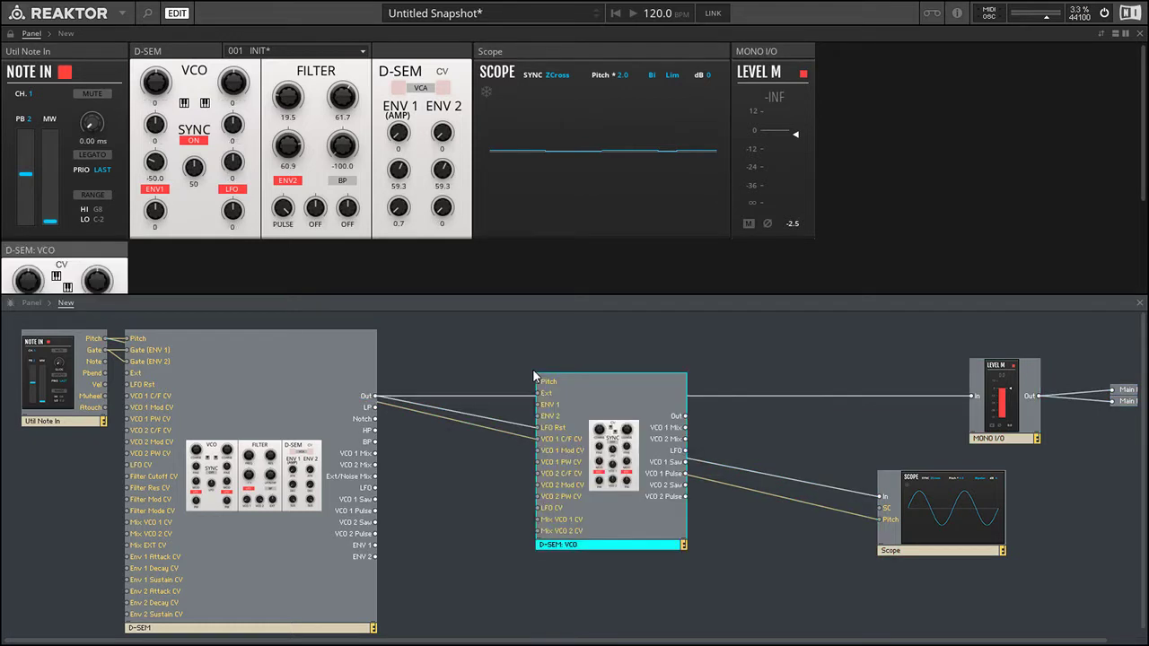
left_click_drag(31, 250, 500, 66)
left_click(493, 250)
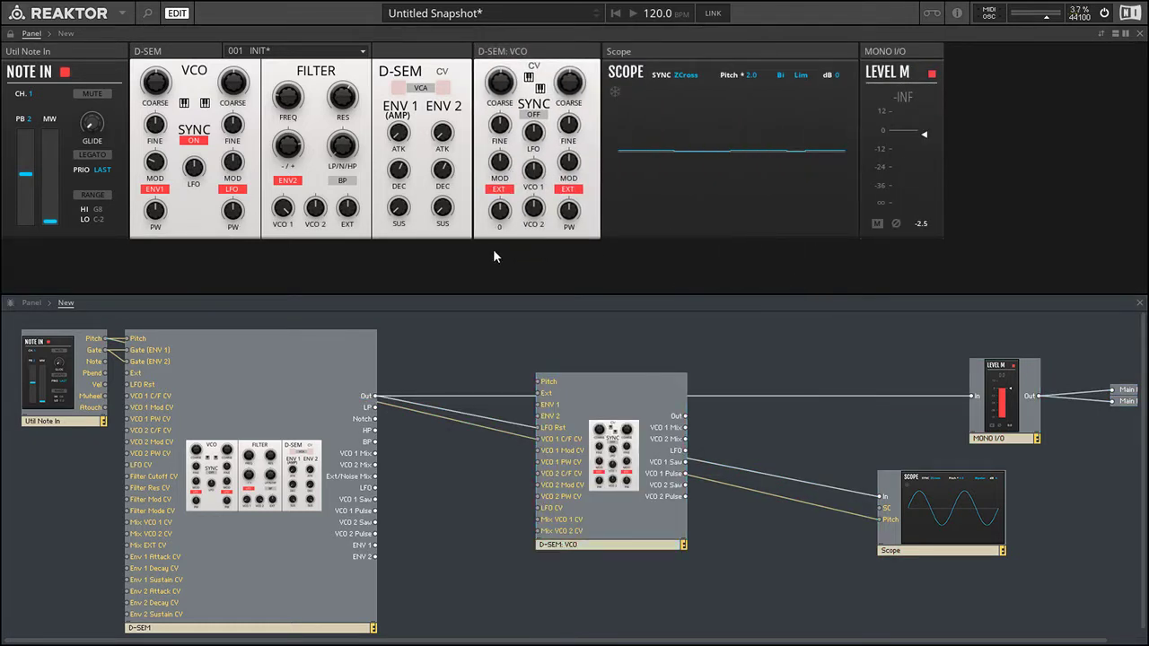
Move the D-SEM VCO block up and closer to the D-SEM block in the structure
left_click_drag(619, 410, 578, 413)
left_click(475, 348)
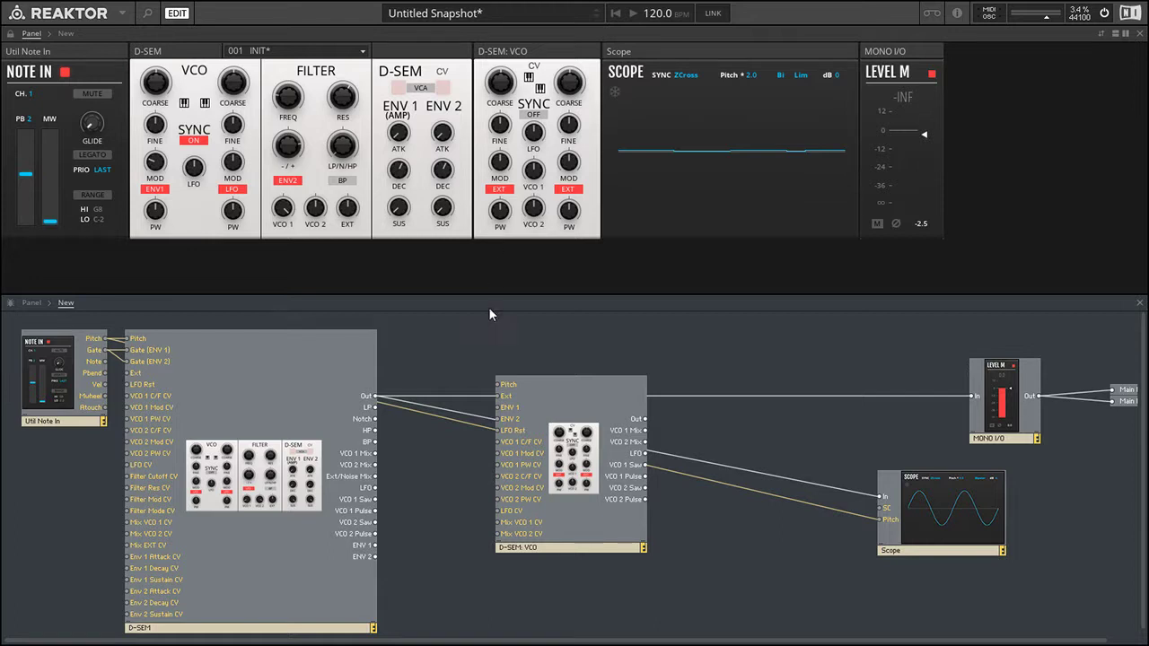
left_click_drag(571, 407, 569, 361)
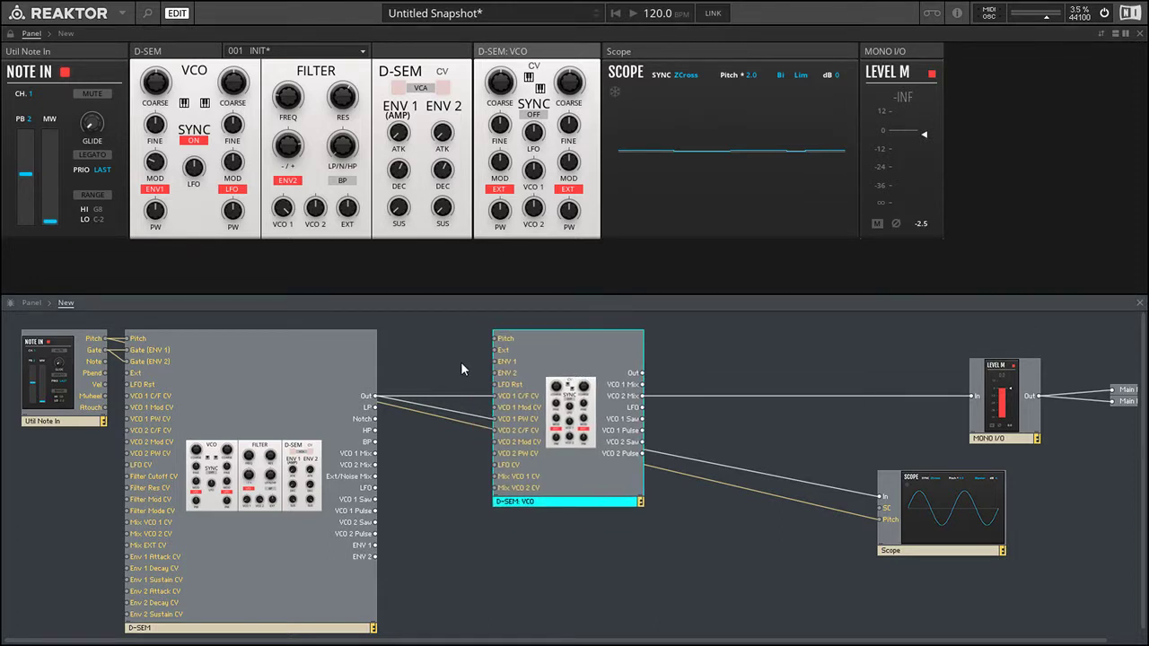
left_click(460, 362)
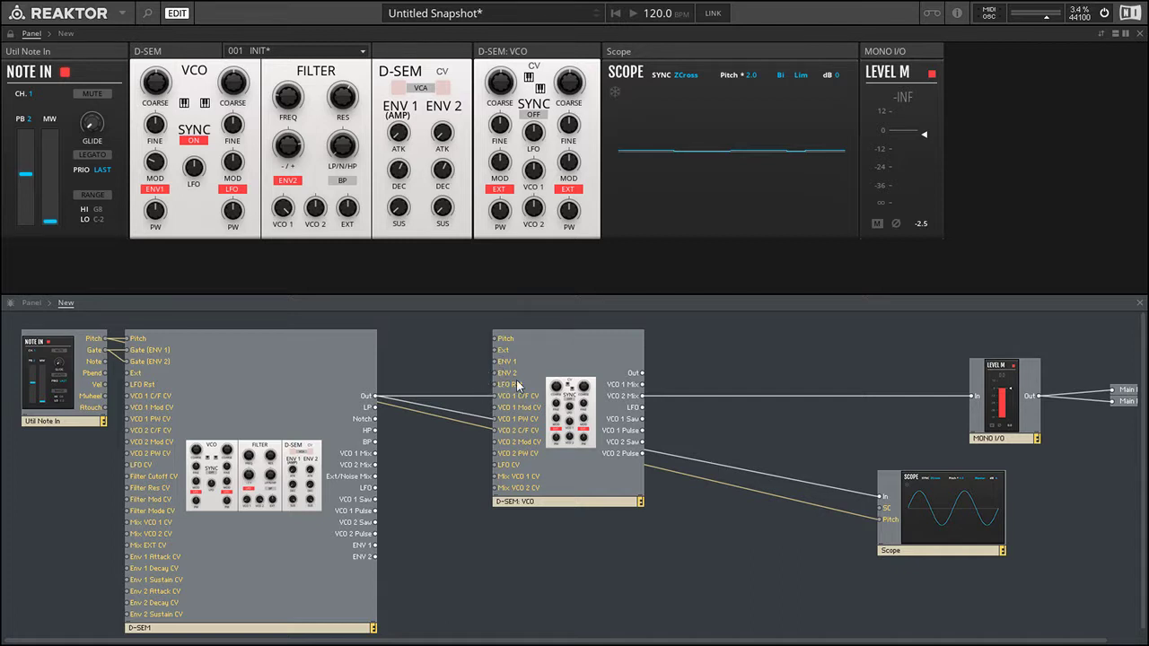
left_click_drag(502, 369, 490, 371)
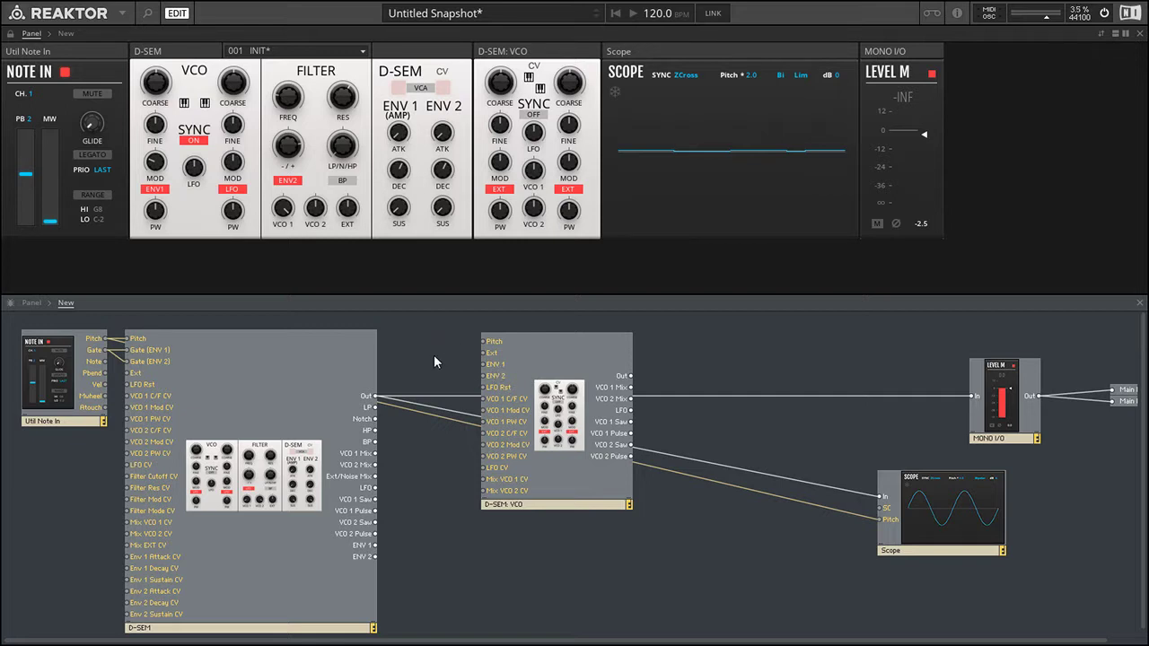
left_click_drag(536, 356, 529, 350)
left_click(450, 358)
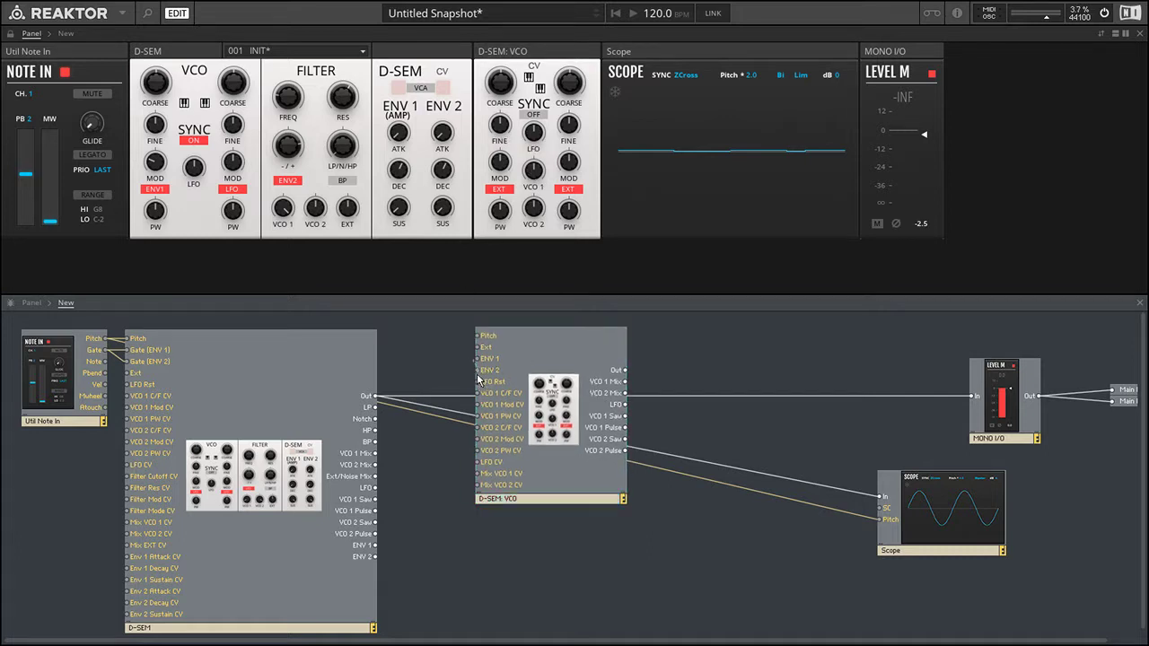
left_click_drag(570, 368, 542, 373)
left_click(624, 377)
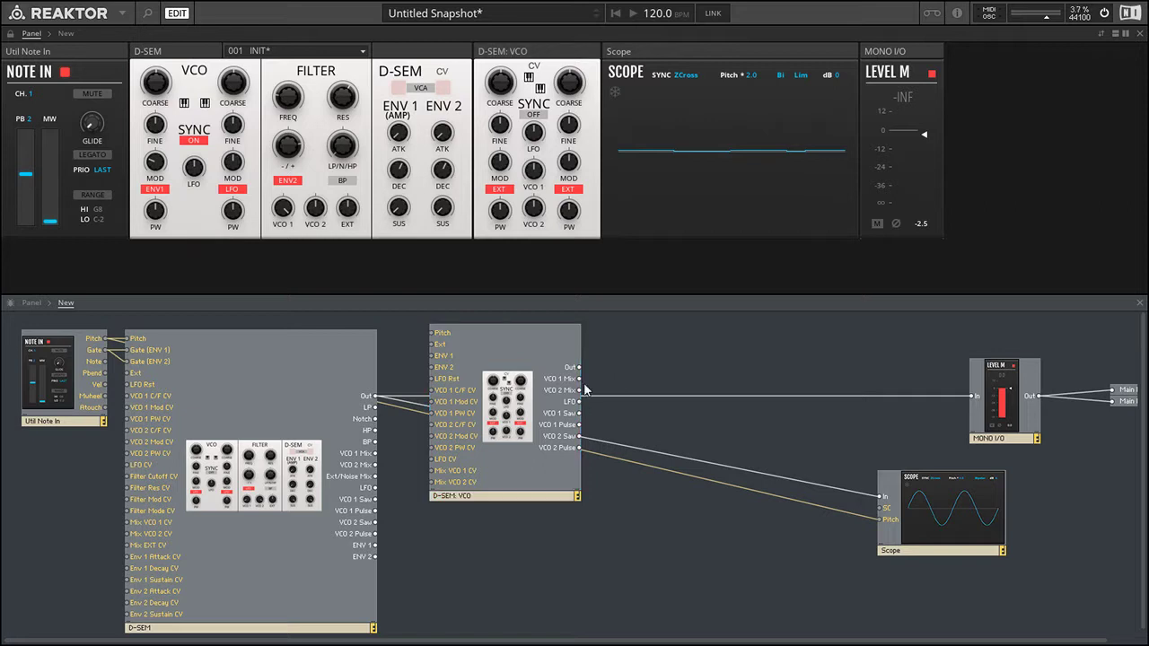
left_click(263, 489)
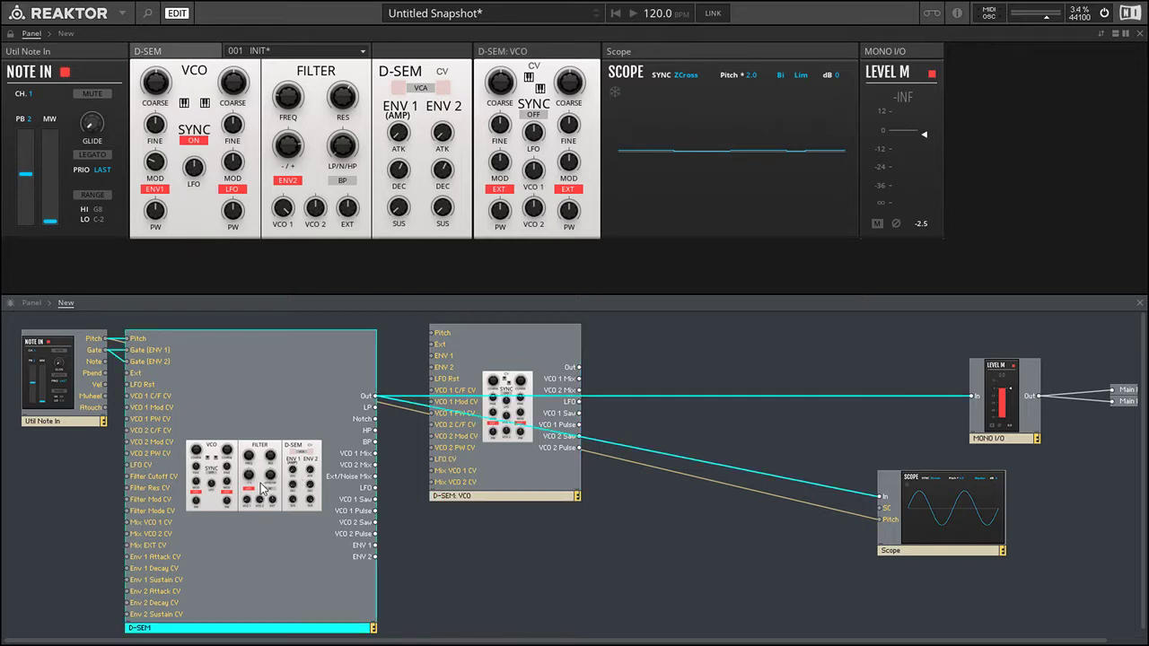
left_click(469, 555)
left_click(491, 465)
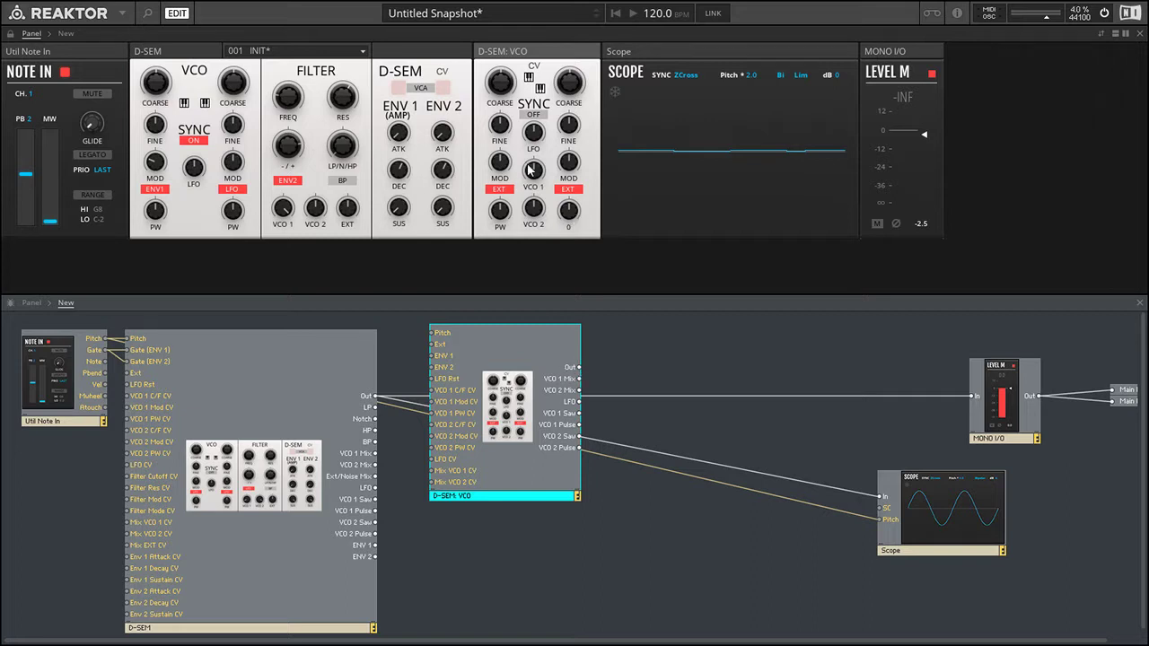
Insert a D-SEM Filter block in the structure and position it to the right of the D-SEM VCO block
left_click(604, 355)
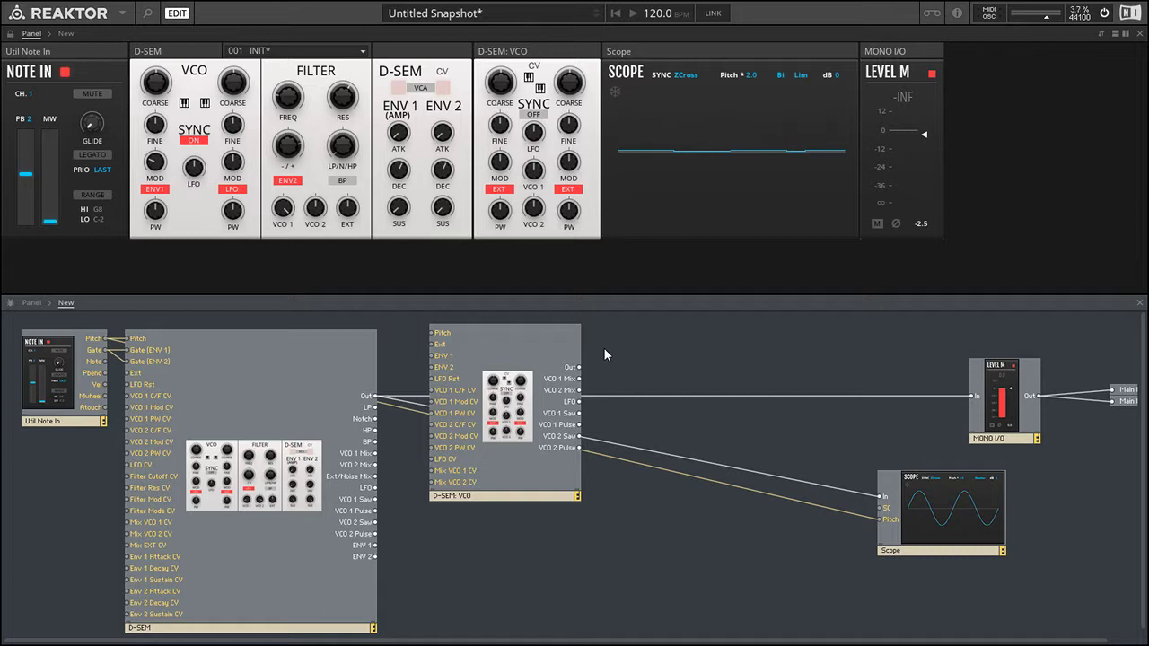
double_click(604, 355)
key("Down")
key("Down")
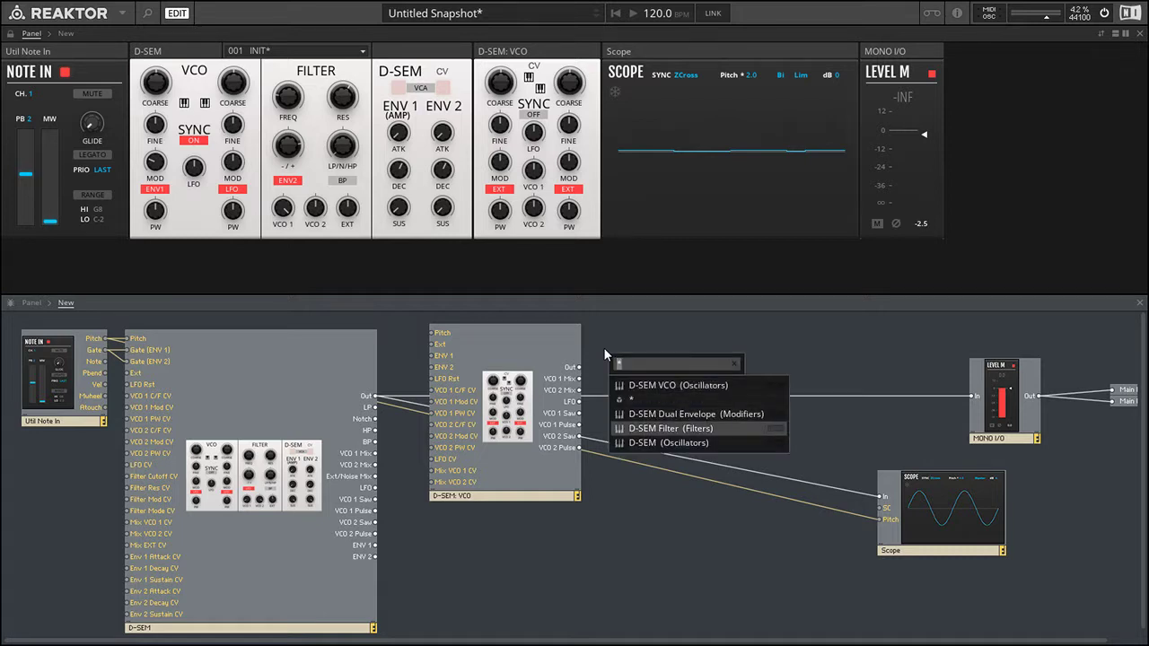
key("Return")
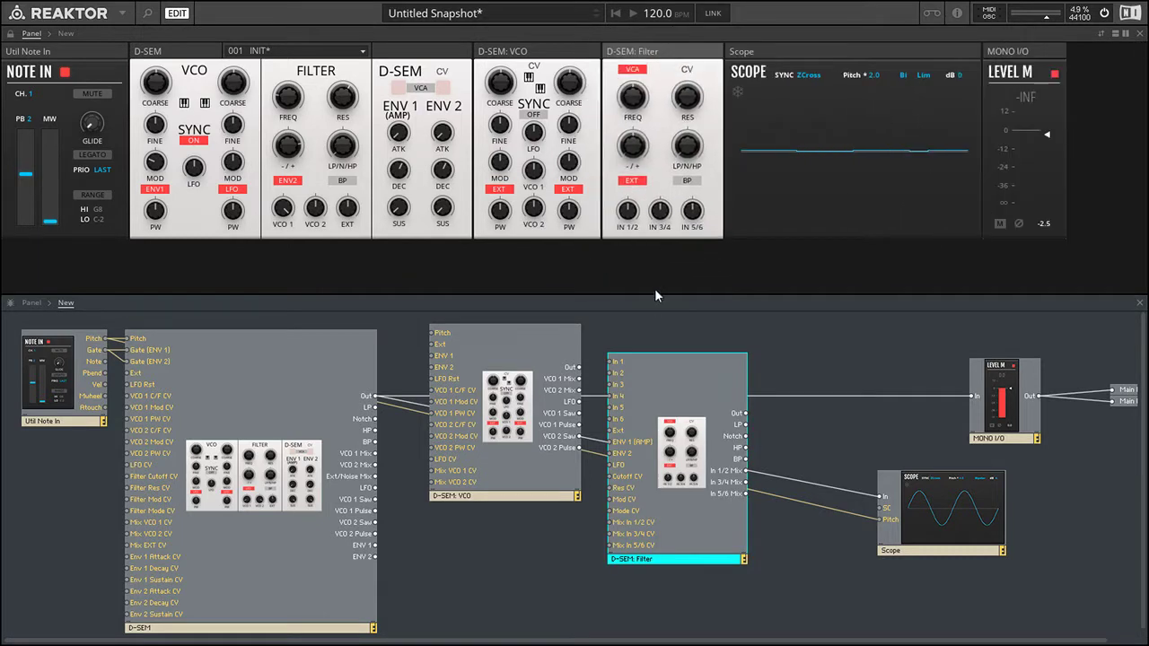
left_click(681, 324)
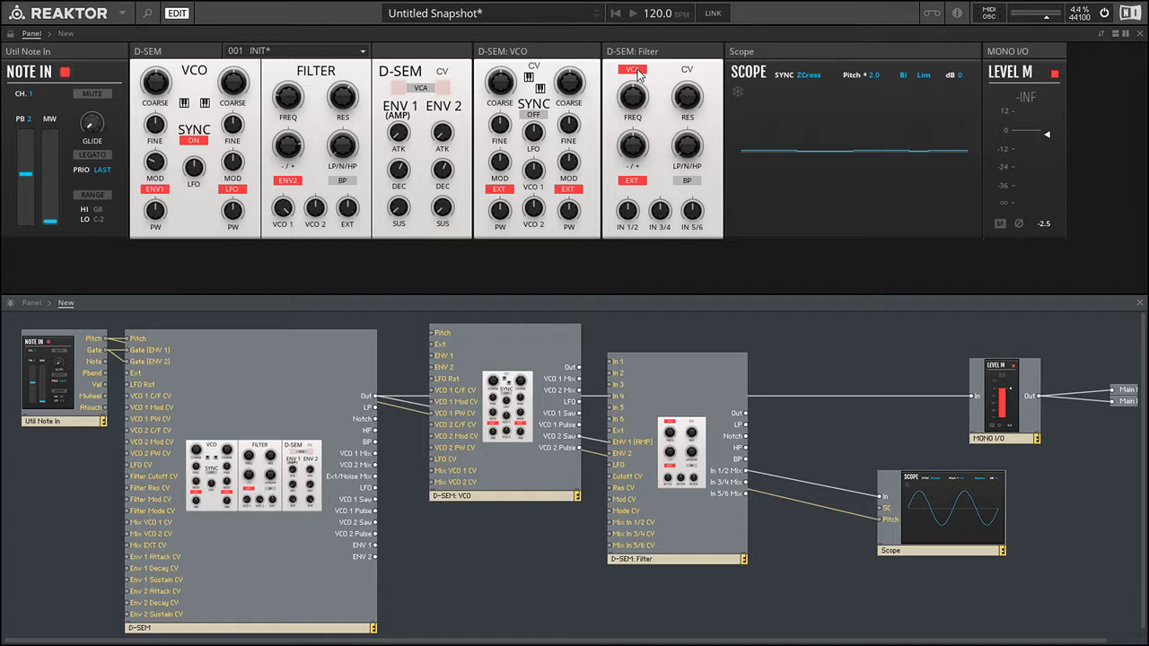
left_click_drag(671, 381, 694, 376)
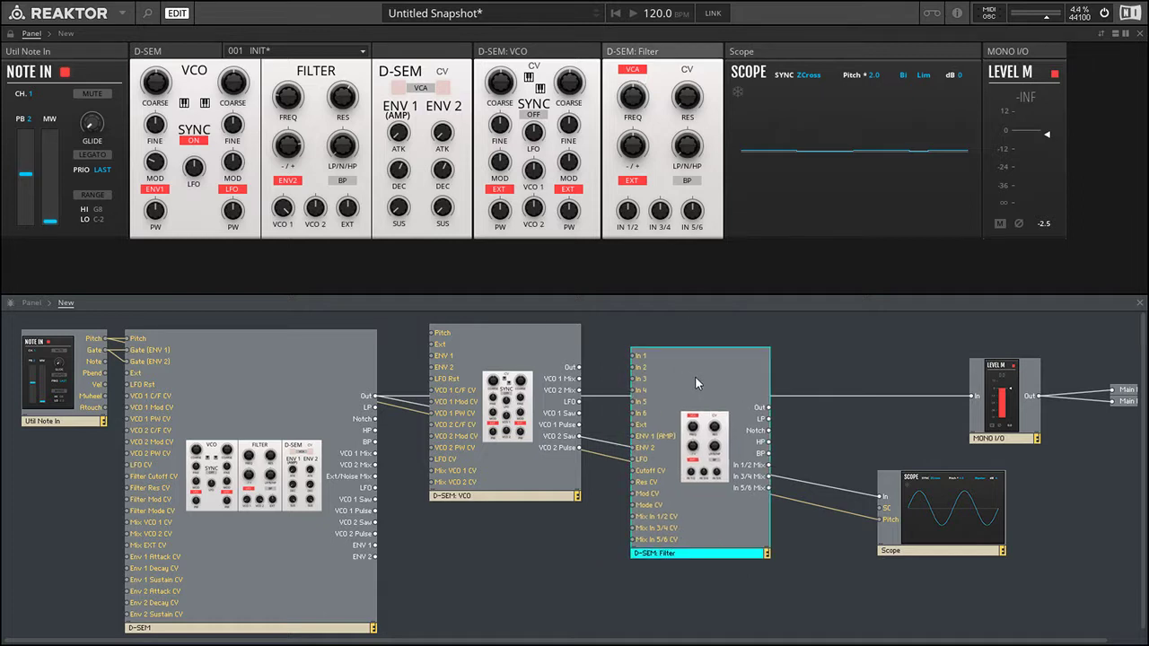
left_click(626, 368)
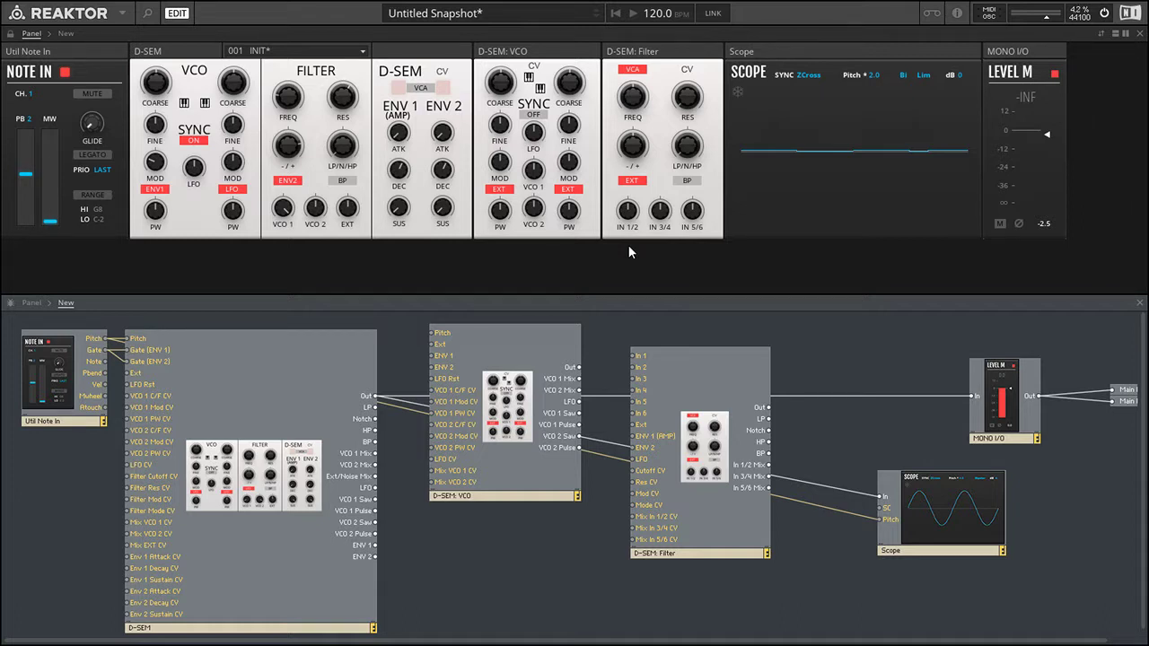
Try the D-SEM Filter's IN 1/2 mixer knob at IN 2, reset it, and briefly show the block's CV amount controls
left_click_drag(628, 215, 646, 143)
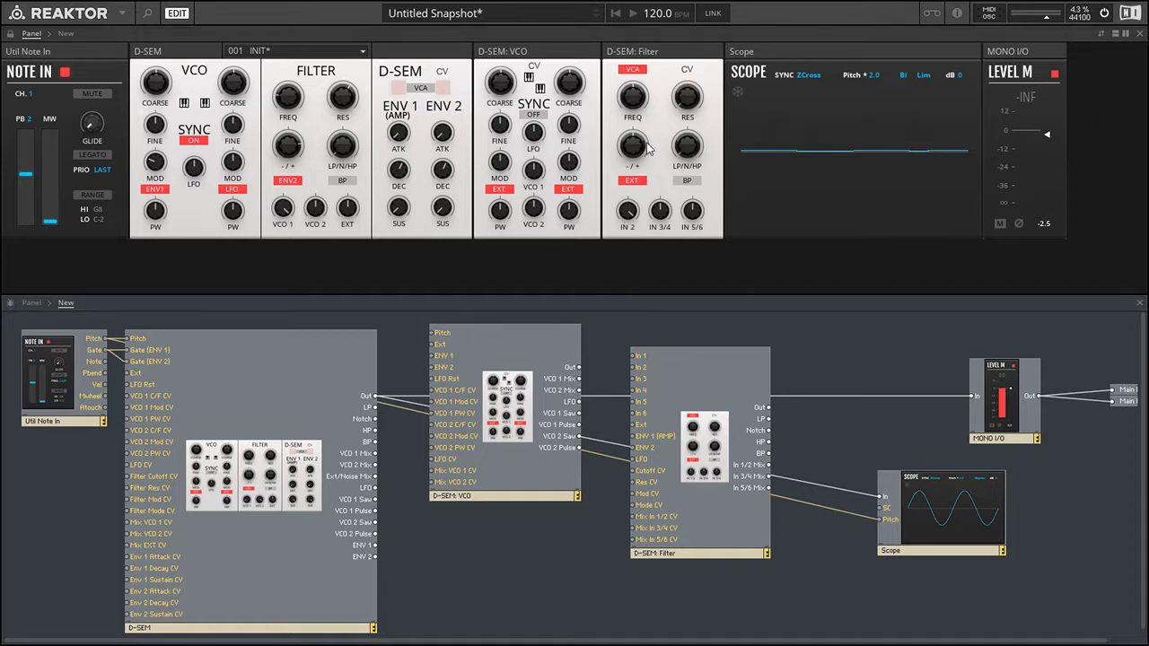
double_click(630, 210)
left_click(689, 71)
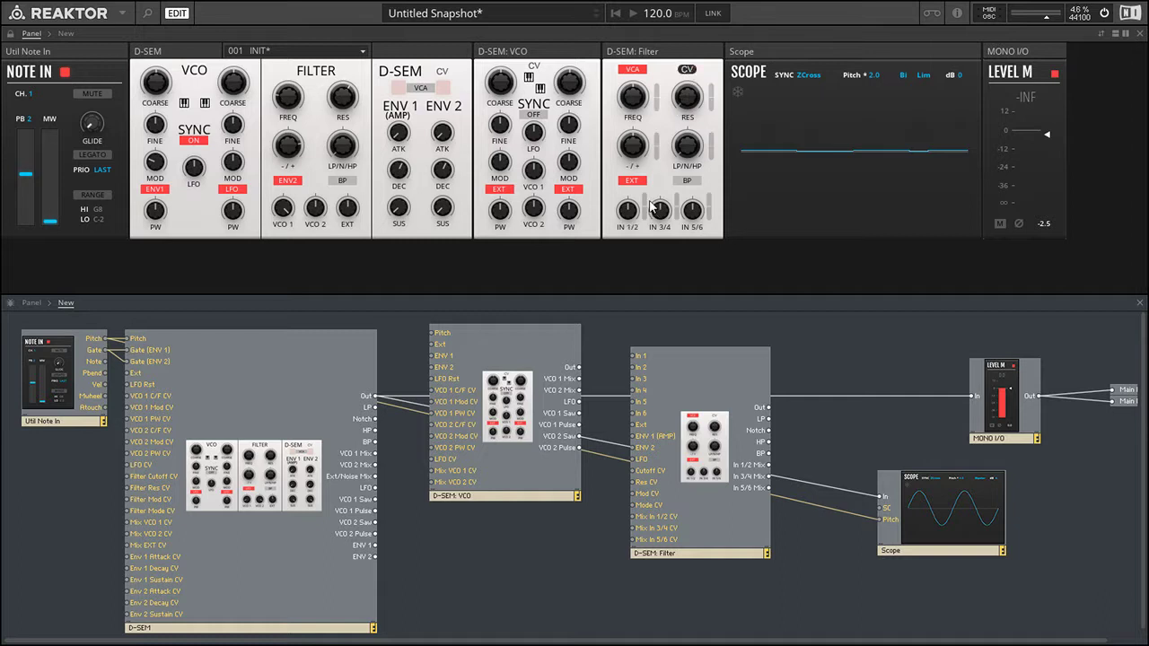
left_click(689, 70)
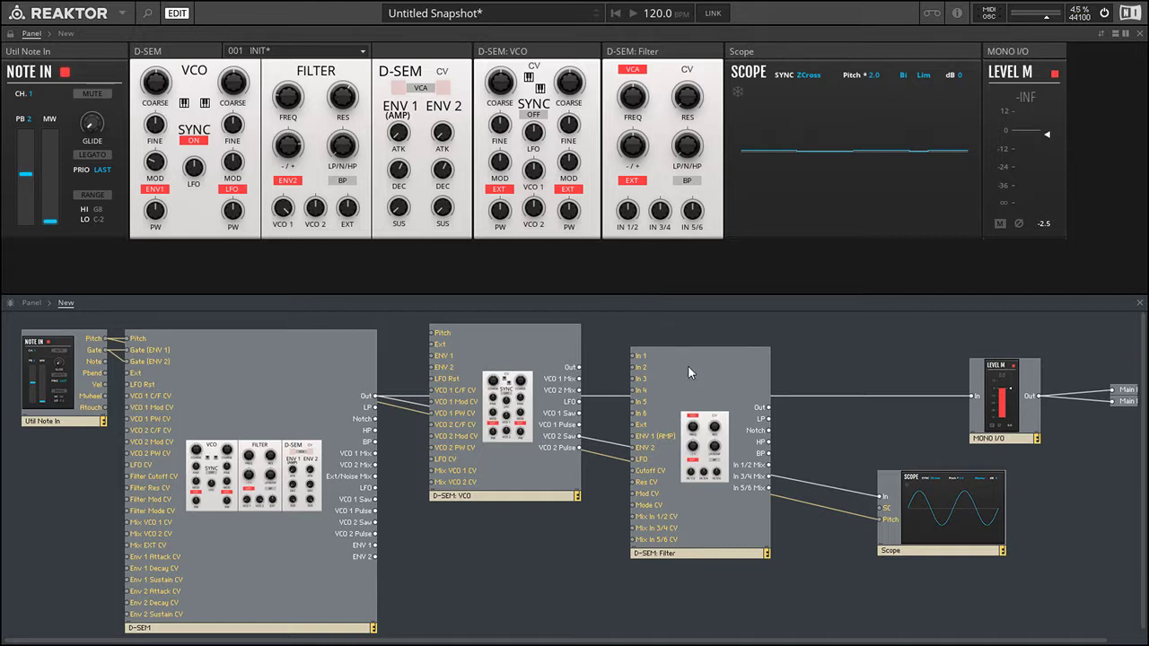
Shift the D-SEM Filter block slightly down and delete the complete D-SEM block from the structure
left_click_drag(688, 365, 676, 387)
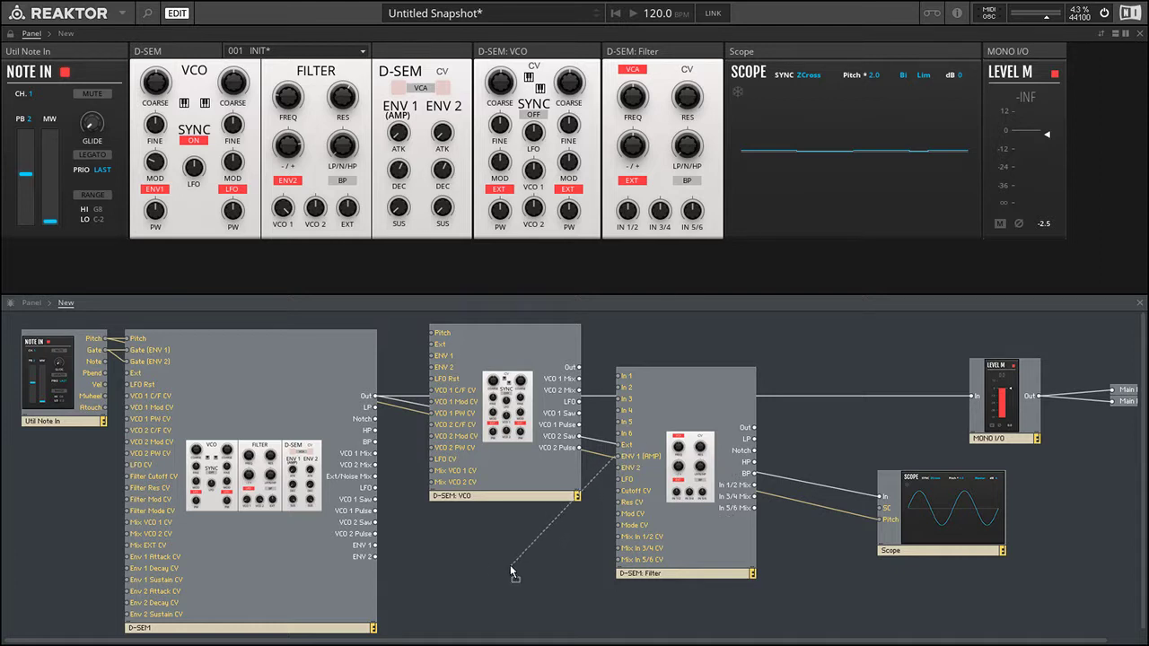
left_click(276, 510)
key("Delete")
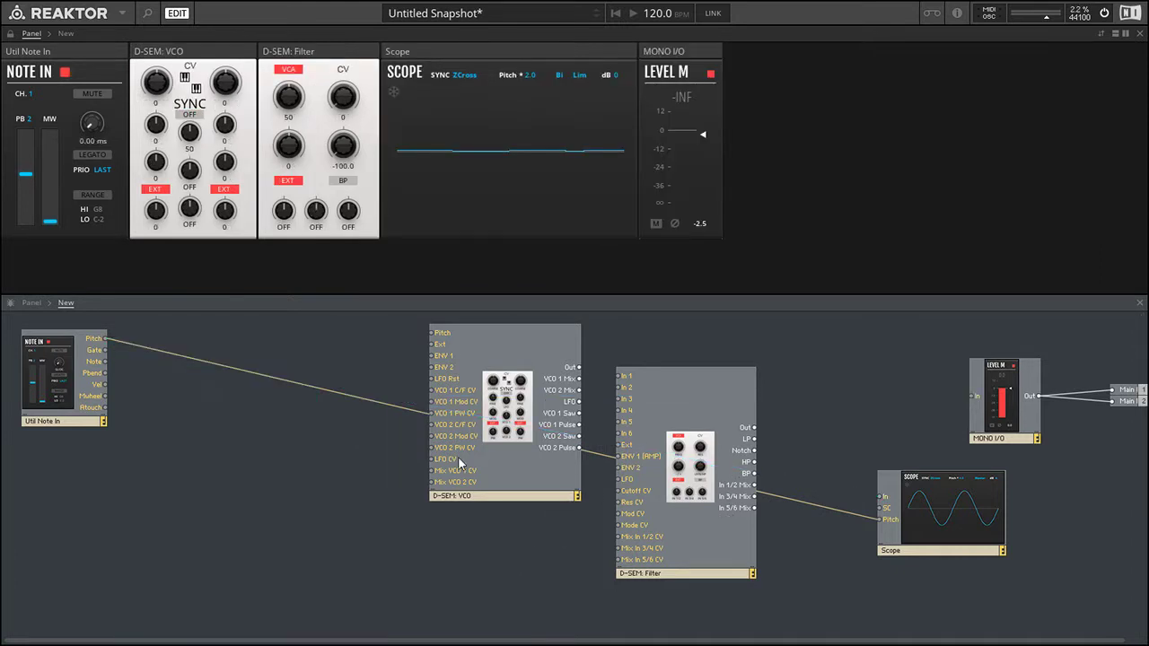
Move the D-SEM VCO and D-SEM Filter blocks together over to the Util Note In block
left_click_drag(415, 496, 712, 405)
left_click_drag(678, 448, 462, 417)
left_click(615, 378)
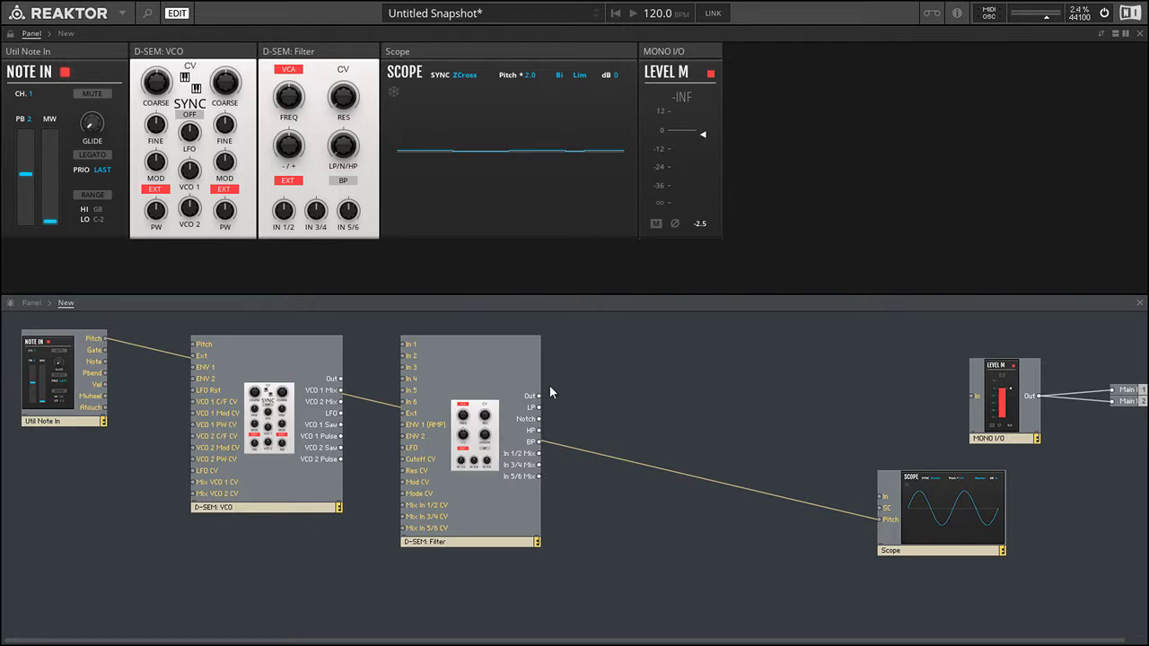
left_click(462, 391)
left_click(566, 419)
left_click_drag(538, 443, 537, 432)
left_click_drag(540, 396, 682, 344)
left_click_drag(401, 425, 328, 568)
Move the D-SEM Filter block closer to the D-SEM VCO and insert a D-SEM Dual Envelope block beside it
left_click_drag(478, 385, 448, 388)
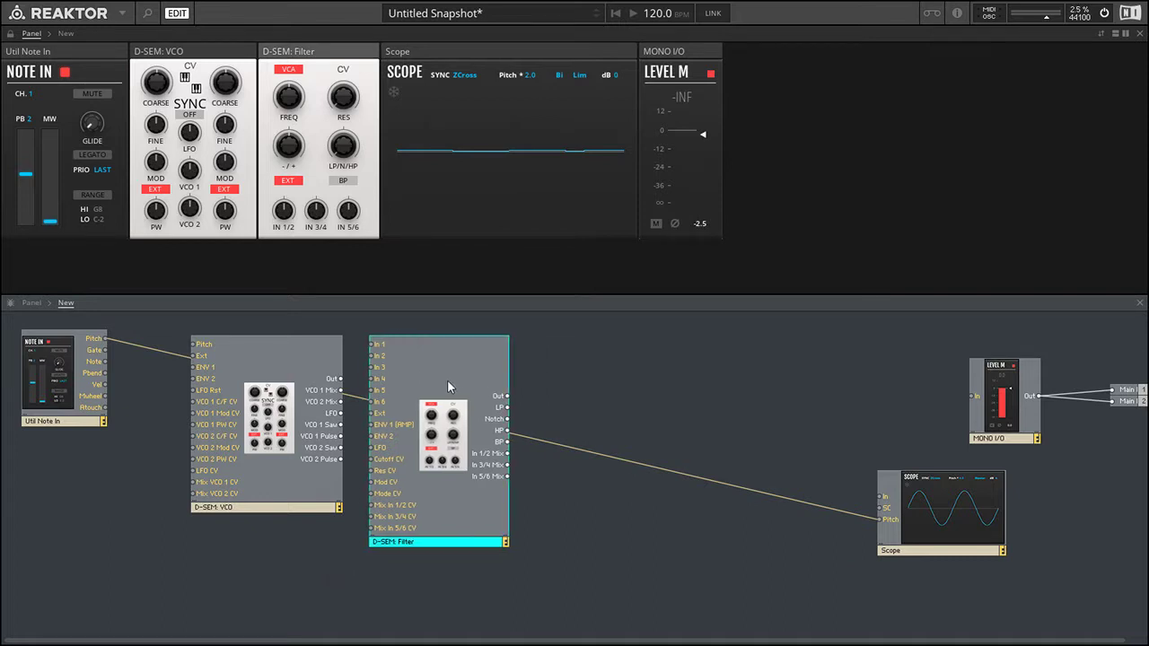
double_click(545, 375)
key("Down")
key("Down")
key("Down")
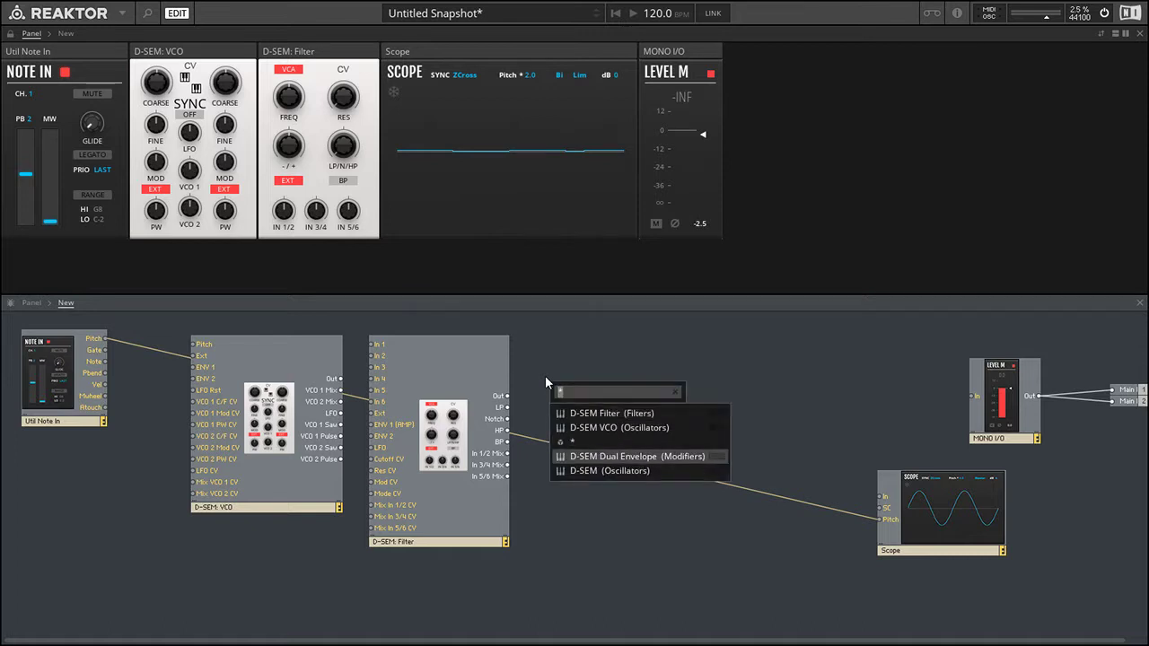
key("Return")
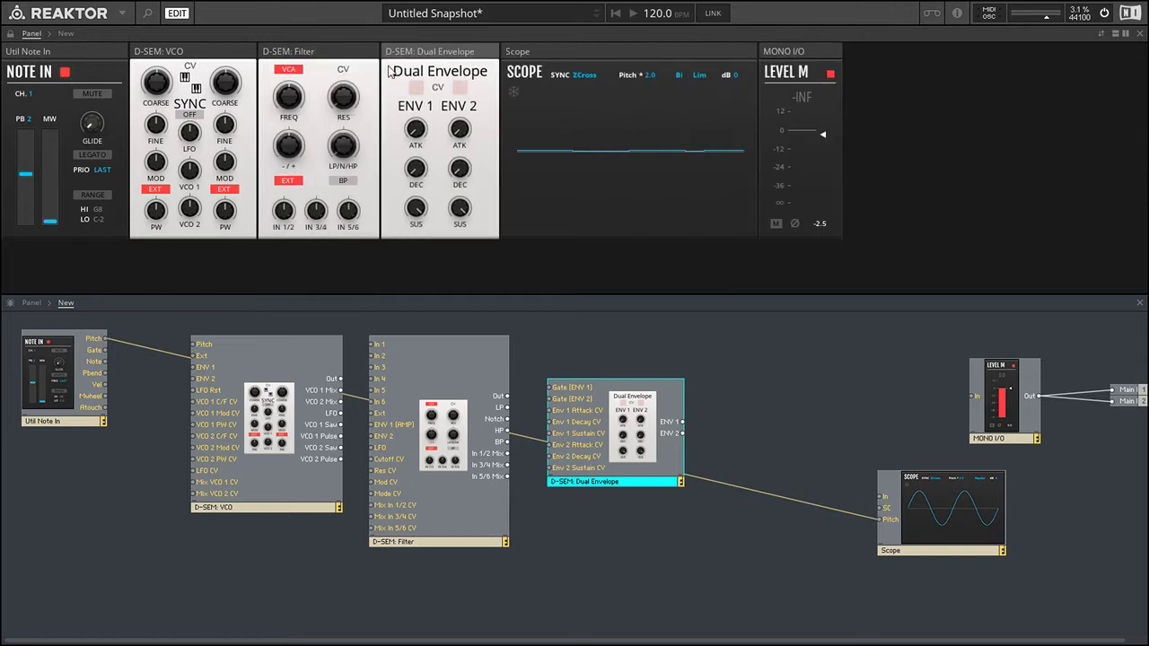
Enlarge the structure area and shift the D-SEM Dual Envelope block slightly away from the D-SEM Filter
left_click_drag(664, 404, 673, 387)
left_click(643, 304)
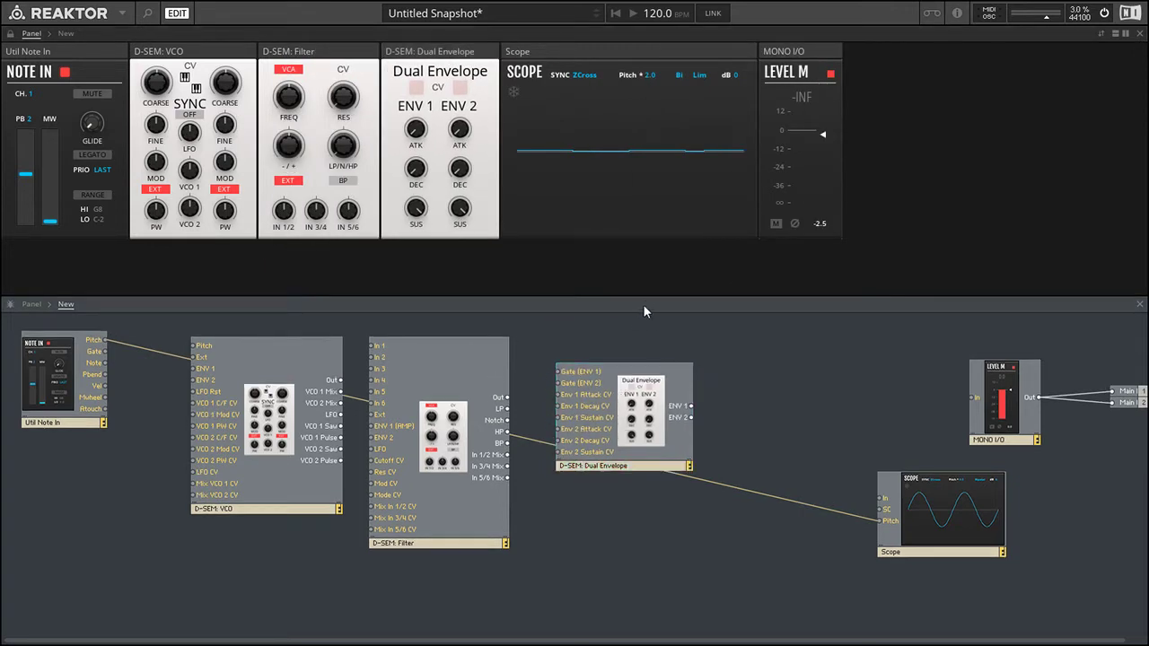
left_click_drag(642, 297, 642, 266)
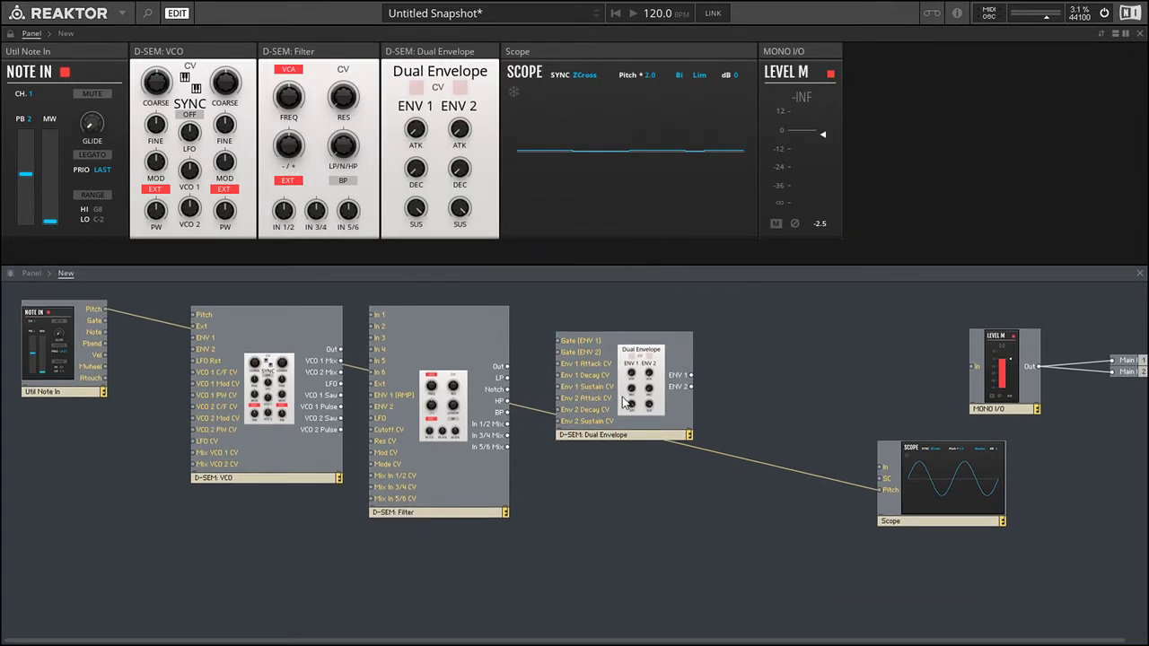
left_click_drag(628, 397, 638, 388)
left_click(736, 355)
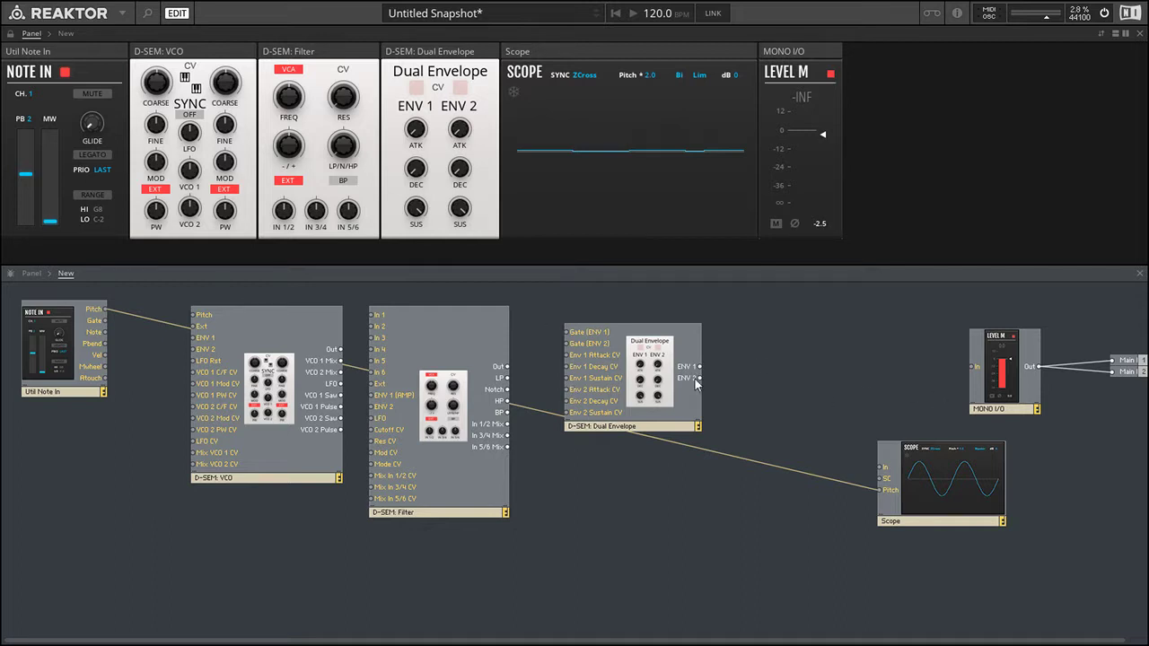
mouse_move(180, 563)
left_mouse_down()
mouse_move(731, 343)
mouse_move(733, 327)
left_mouse_up()
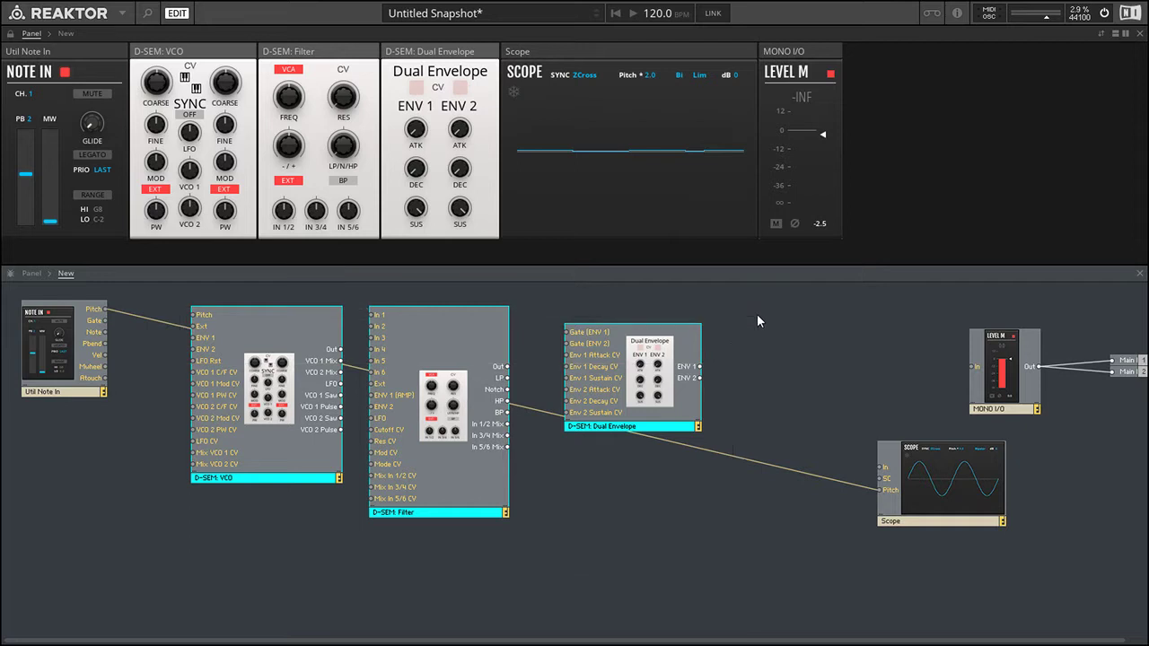
left_click(756, 314)
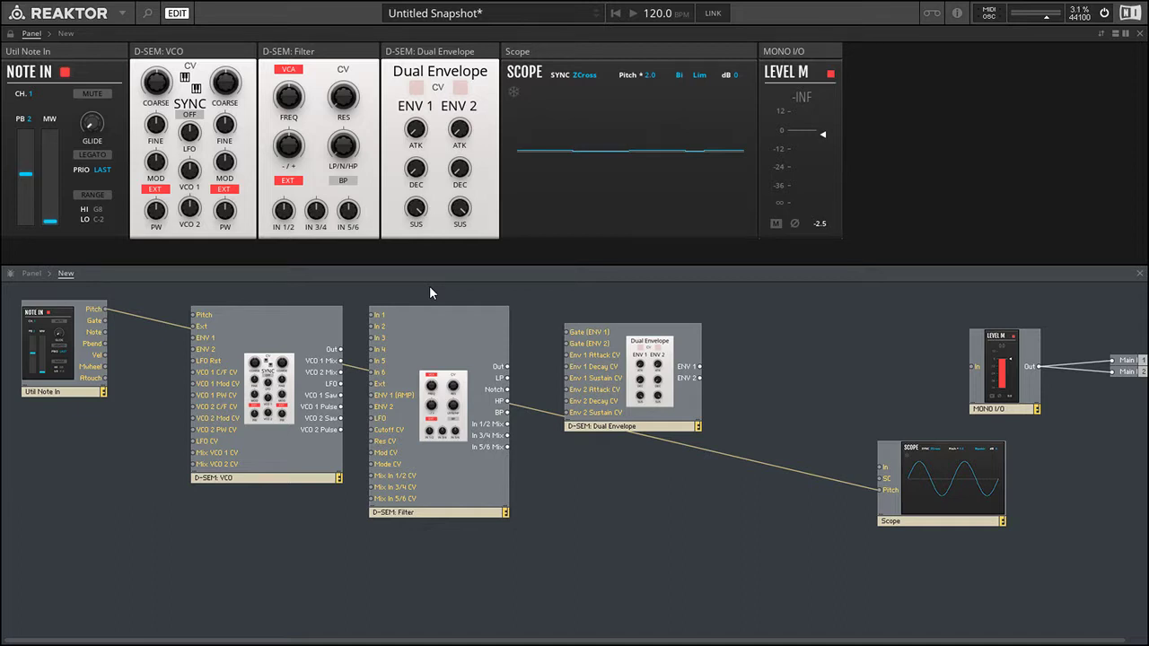
Move the Dual Envelope block beneath the D-SEM VCO and shift the VCO and Filter blocks together further from Note In
left_click_drag(638, 381, 672, 369)
left_click(559, 336)
left_click(594, 305)
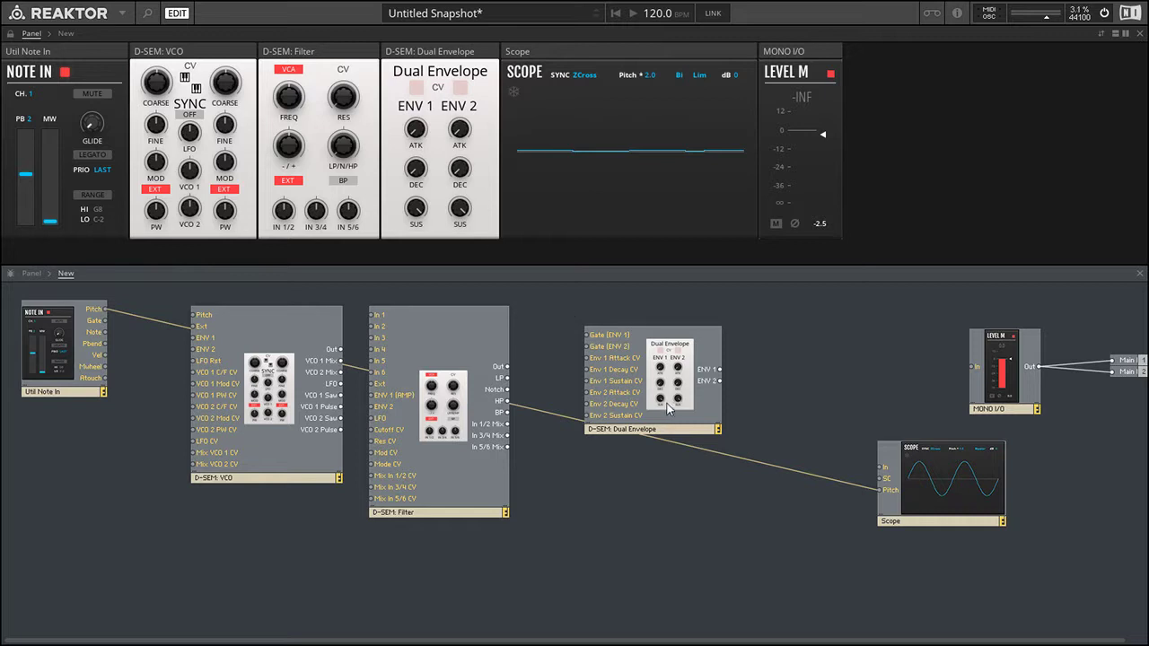
left_click_drag(691, 398, 303, 534)
left_click(571, 329)
left_click(674, 303)
left_click_drag(164, 351, 461, 513)
left_click_drag(465, 495, 542, 481)
left_click(741, 410)
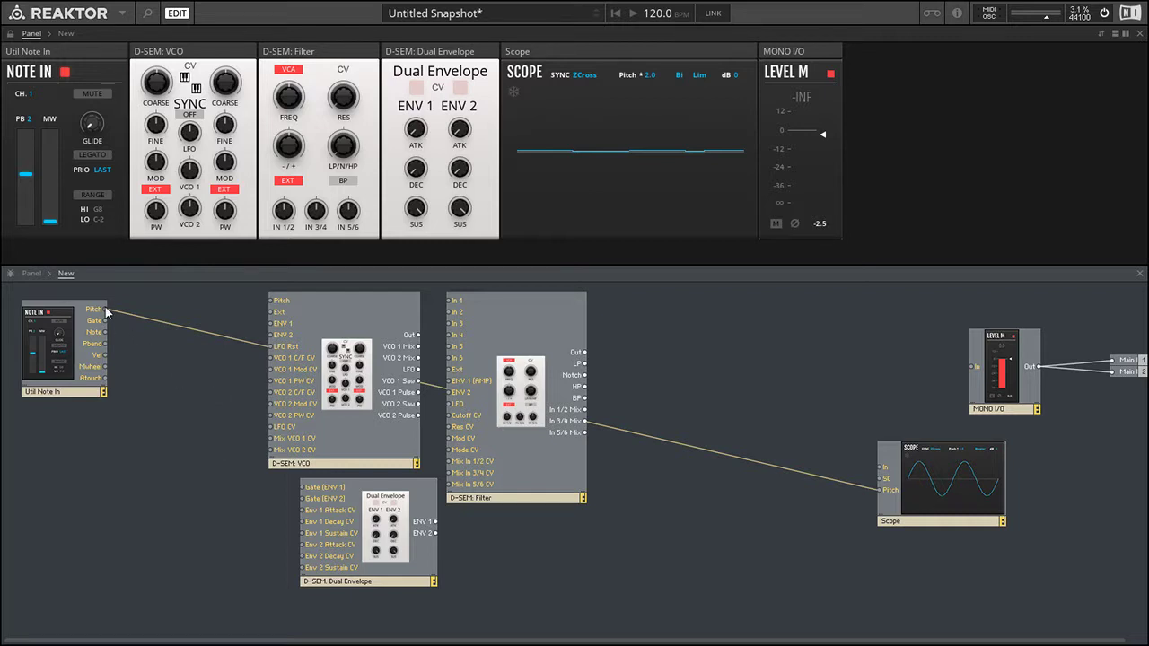
Connect the Note In block's Pitch output to the D-SEM VCO's Pitch input and shift the VCO back towards Note In
left_click_drag(106, 310, 274, 301)
mouse_move(338, 355)
left_mouse_down()
mouse_move(274, 353)
mouse_move(322, 364)
left_mouse_up()
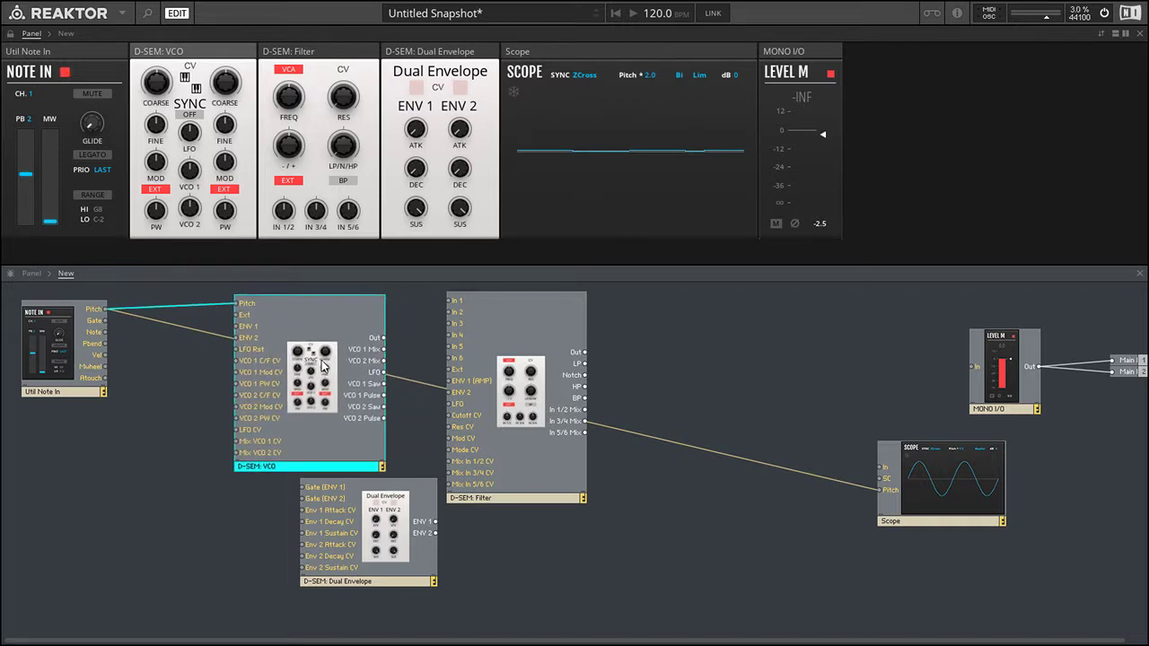
left_click(175, 377)
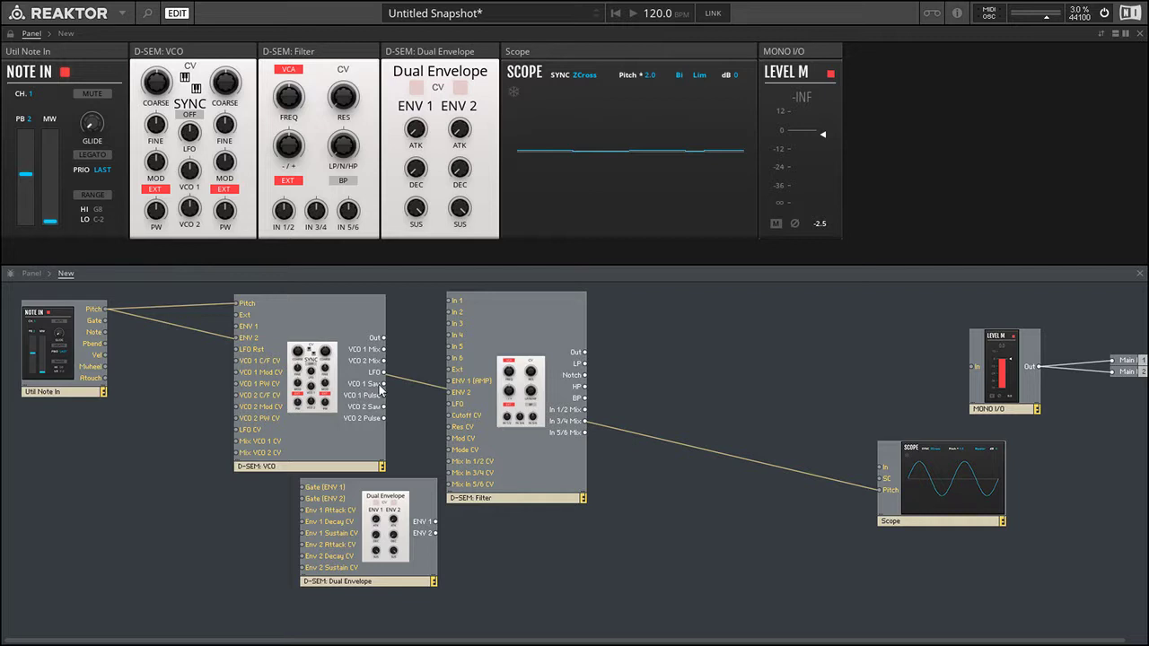
Connect the VCO's VCO 1 Saw, VCO 1 Pulse, VCO 2 Saw and VCO 2 Pulse outputs to the Filter's In 1 to In 4, moving the Filter away
left_click_drag(380, 384, 575, 321)
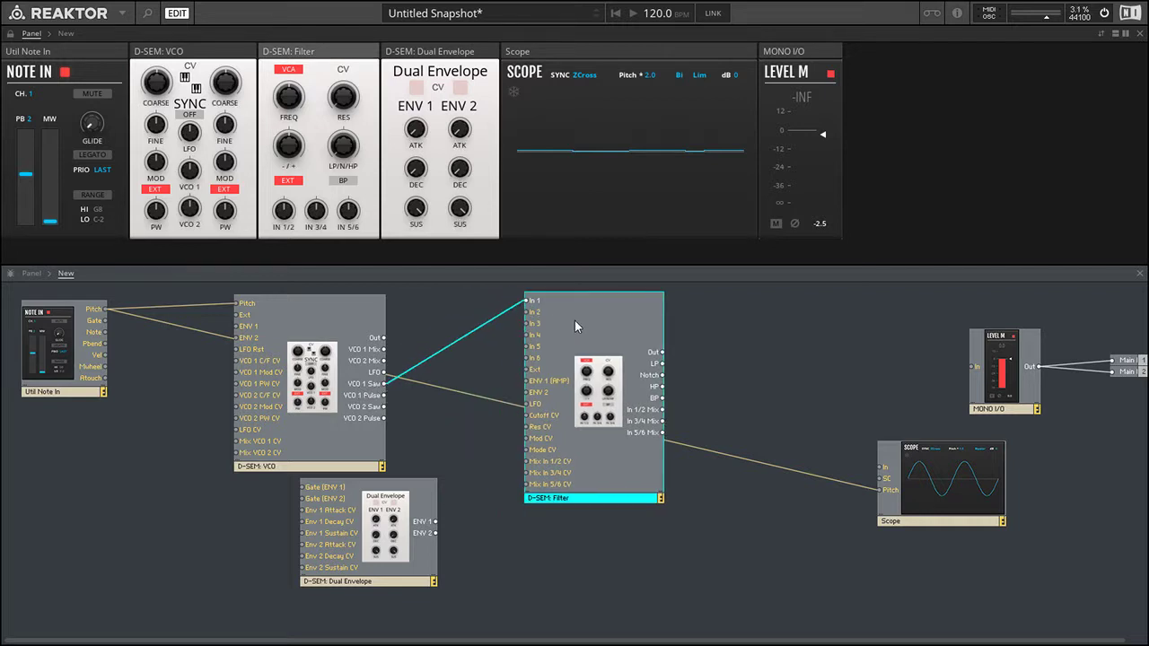
left_click(476, 345)
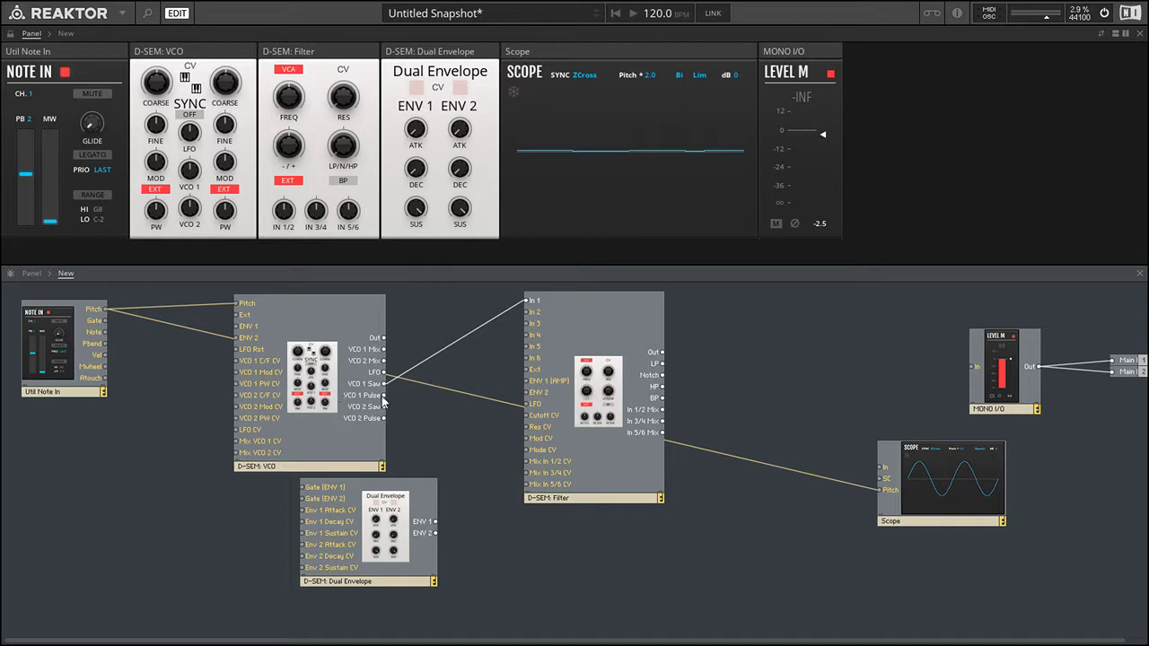
left_click_drag(384, 395, 528, 312)
left_click_drag(384, 407, 539, 322)
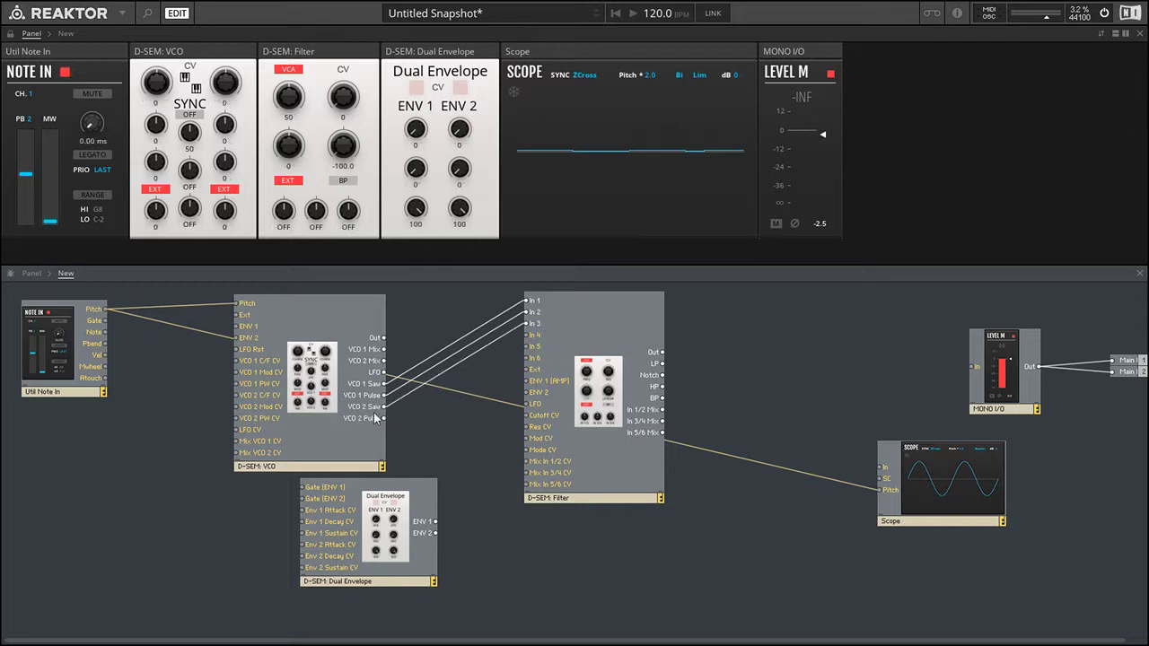
left_click_drag(384, 418, 527, 336)
left_click_drag(605, 354, 699, 385)
left_click(543, 465)
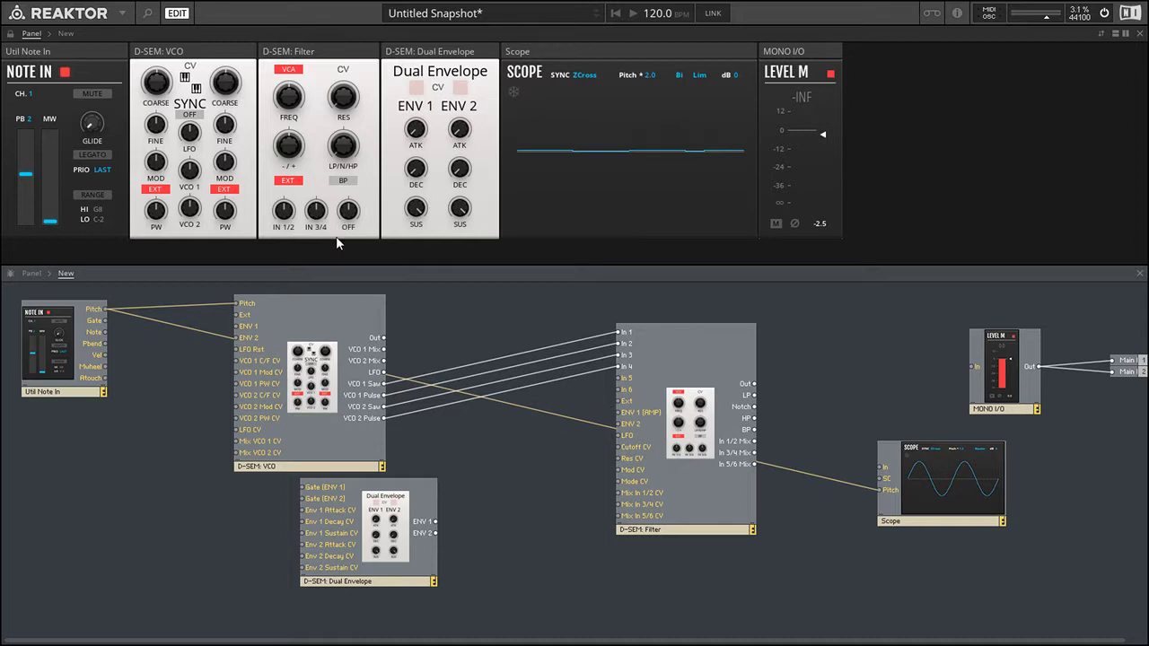
Try the D-SEM Filter's IN 5/6 mixer knob at IN 6, reset it, and move the Dual Envelope block closer to the Filter
left_click_drag(347, 216, 347, 212)
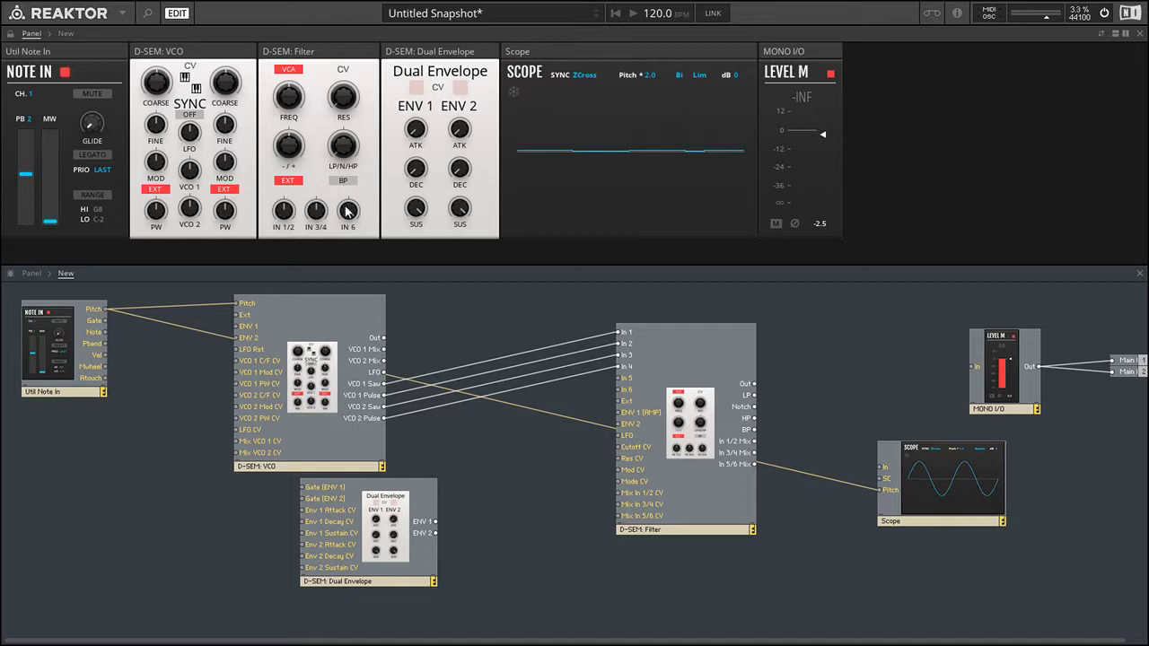
double_click(347, 209)
left_click(481, 421)
left_click_drag(486, 452, 486, 451)
left_click_drag(378, 516, 471, 492)
Search the modules for "white", replace the search with "noise", and insert a Noise oscillator below the D-SEM VCO
left_click(270, 527)
key("Return")
type("white")
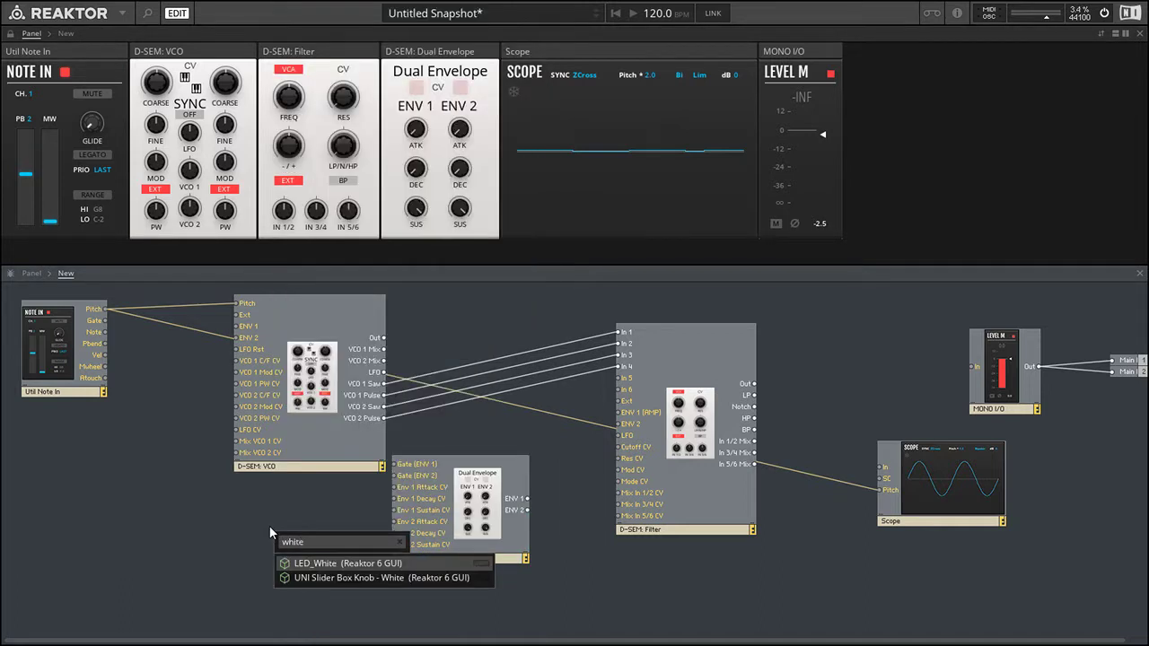
type("i")
key("BackSpace")
key("BackSpace")
key("BackSpace")
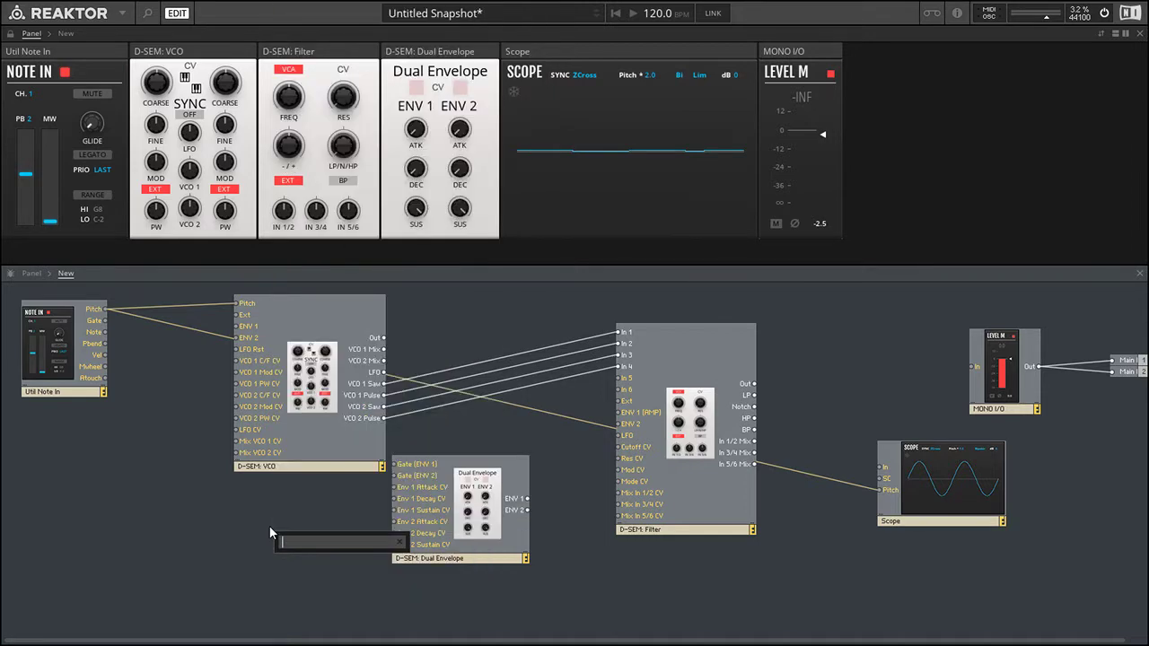
type("noise")
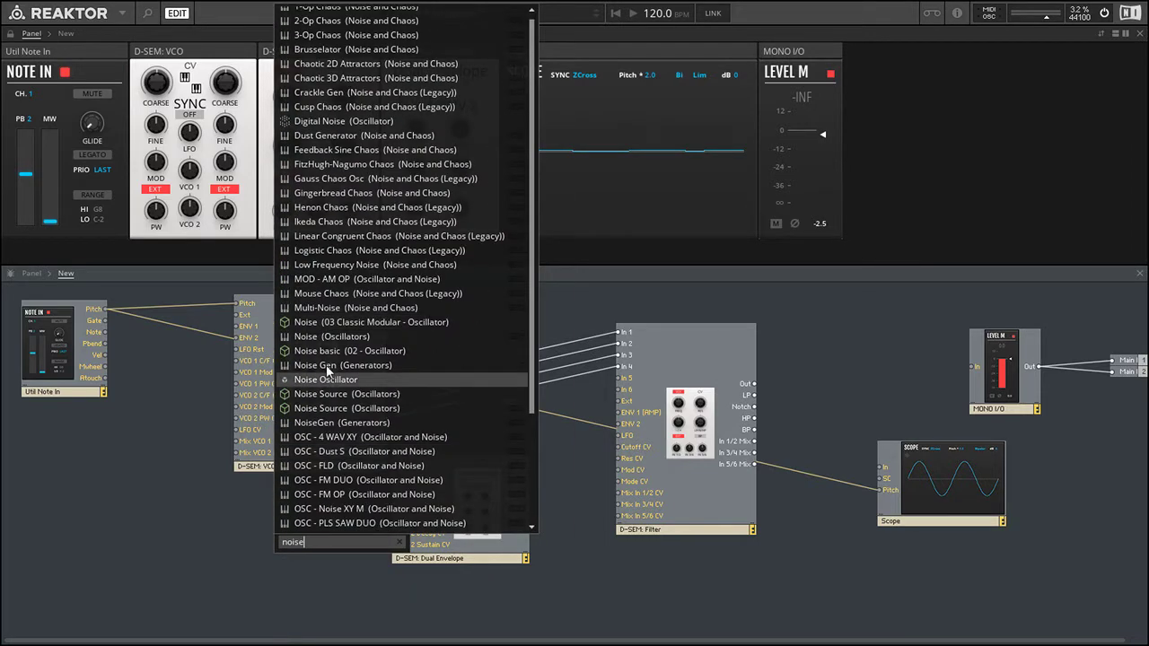
left_click(345, 378)
left_click_drag(308, 554, 306, 540)
left_click(281, 575)
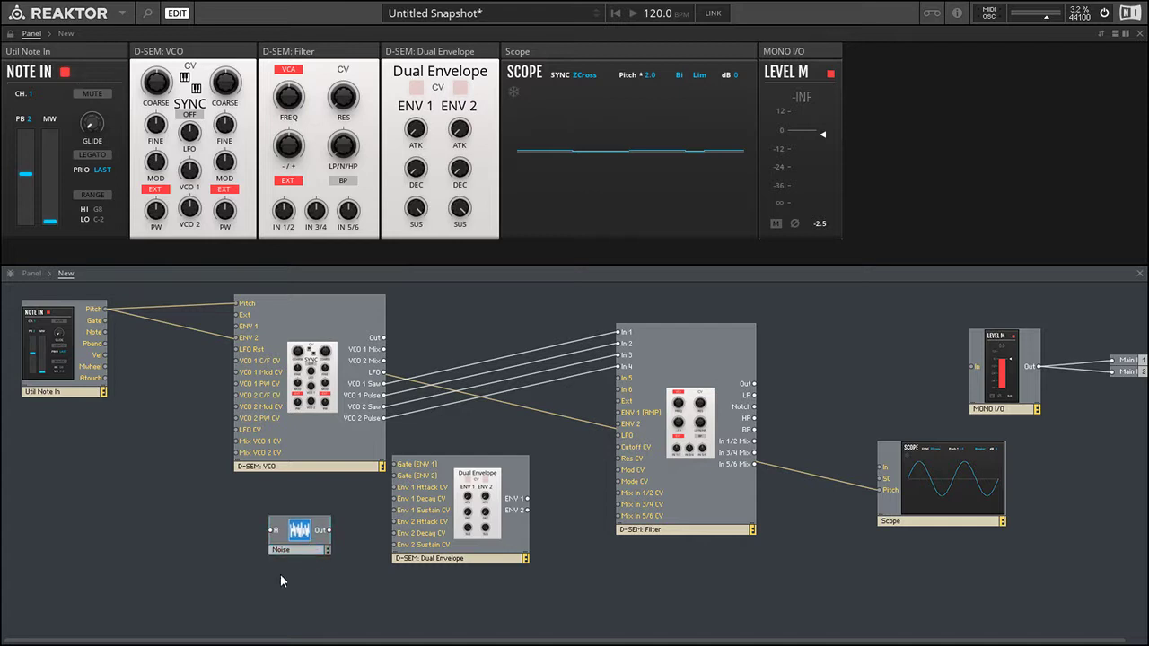
Create a constant of 1 on the Noise module's A input and set the module to Mono
right_click(276, 533)
left_click(314, 554)
left_click_drag(245, 530, 245, 533)
right_click(307, 551)
left_click(350, 437)
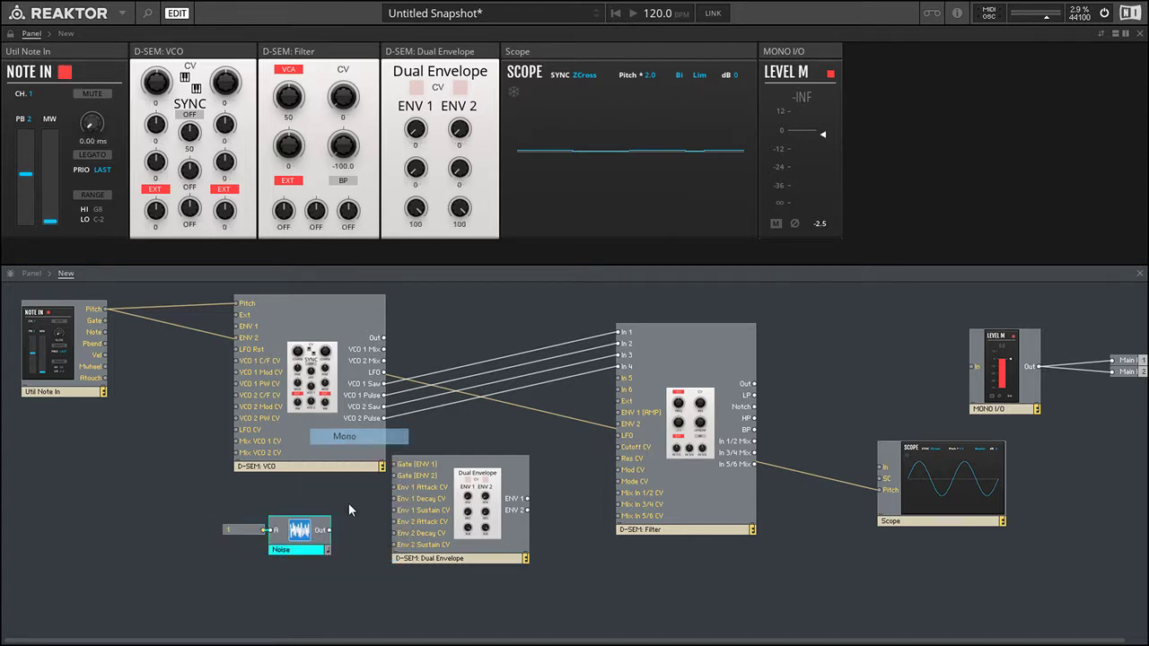
left_click(349, 508)
Connect the Noise output to the Filter's In 6, placing the Noise module beside that input and the Dual Envelope back beneath the VCO
left_click_drag(326, 531, 619, 390)
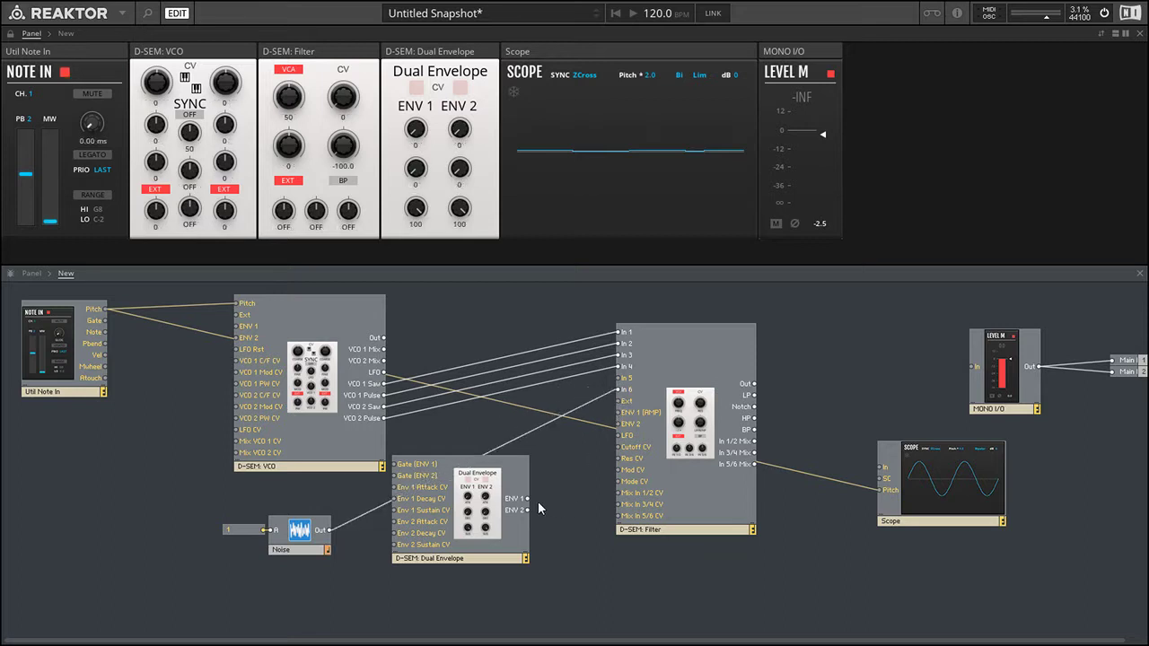
left_click_drag(481, 513, 510, 542)
left_click(537, 473)
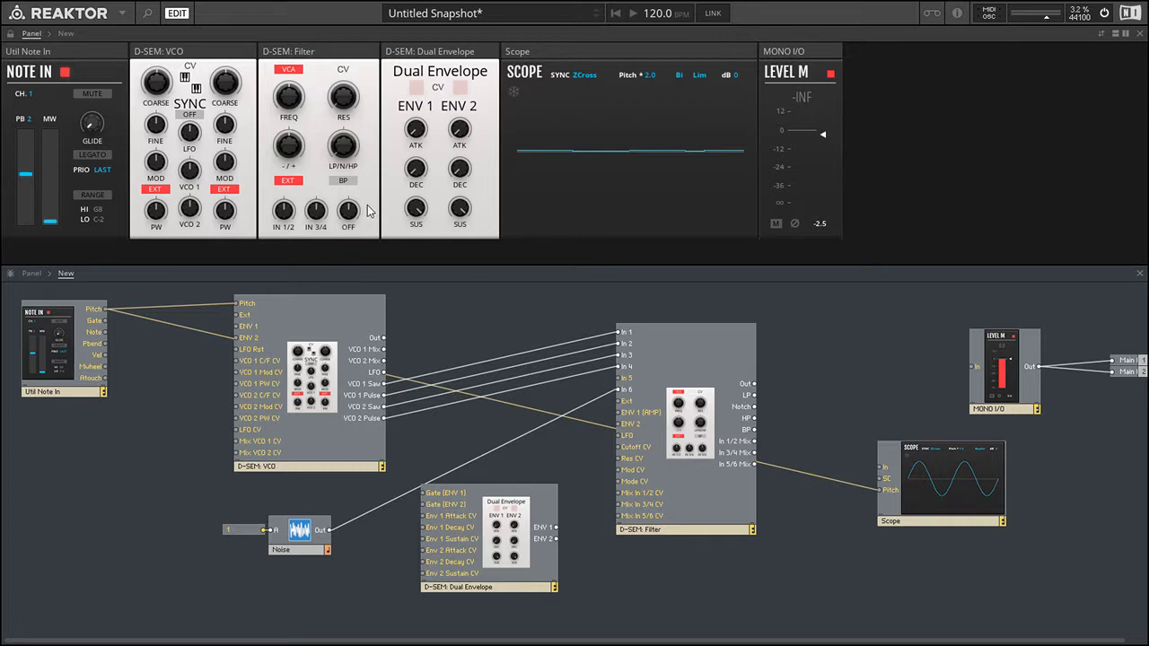
left_click_drag(299, 530, 571, 405)
left_click_drag(505, 556, 352, 562)
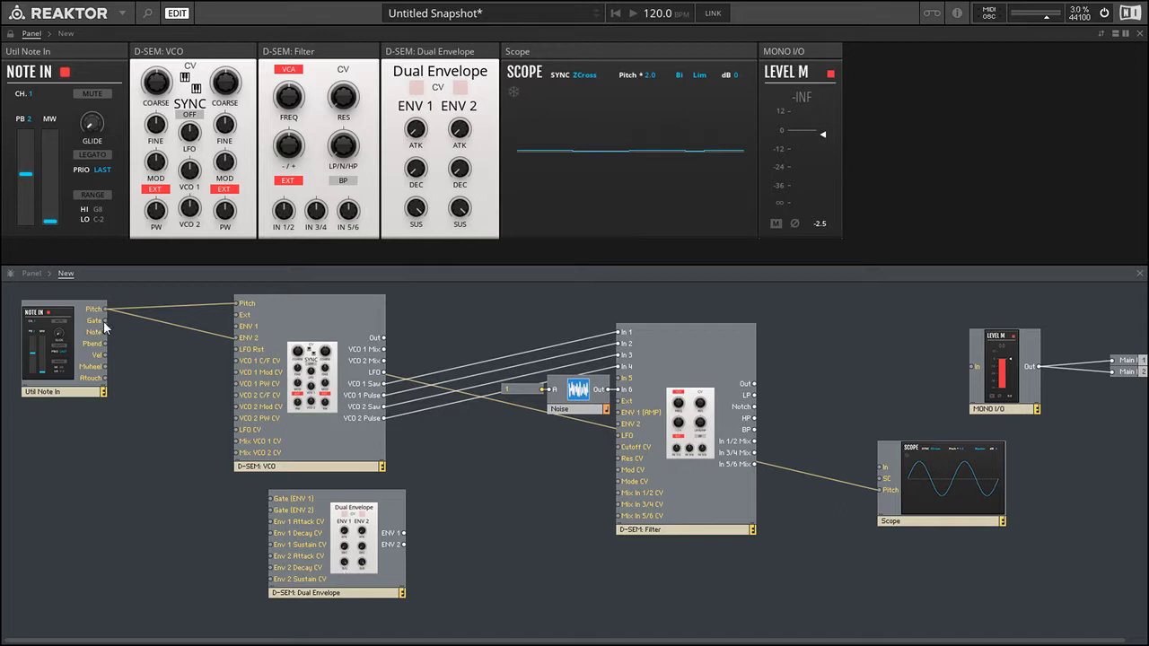
Connect Note In's Gate output to both Dual Envelope gate inputs, removing and reconnecting the Gate (ENV 2) wire
mouse_move(102, 324)
left_mouse_down()
mouse_move(190, 453)
mouse_move(272, 498)
mouse_move(107, 344)
mouse_move(105, 320)
left_mouse_up()
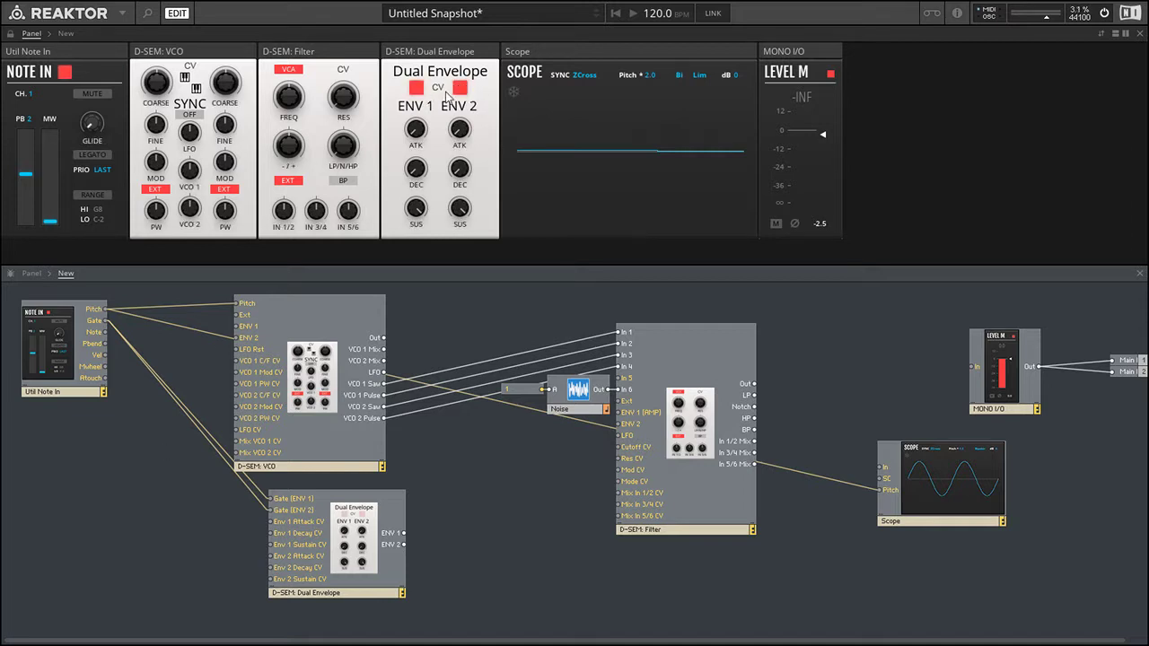
left_click(250, 496)
key("Delete")
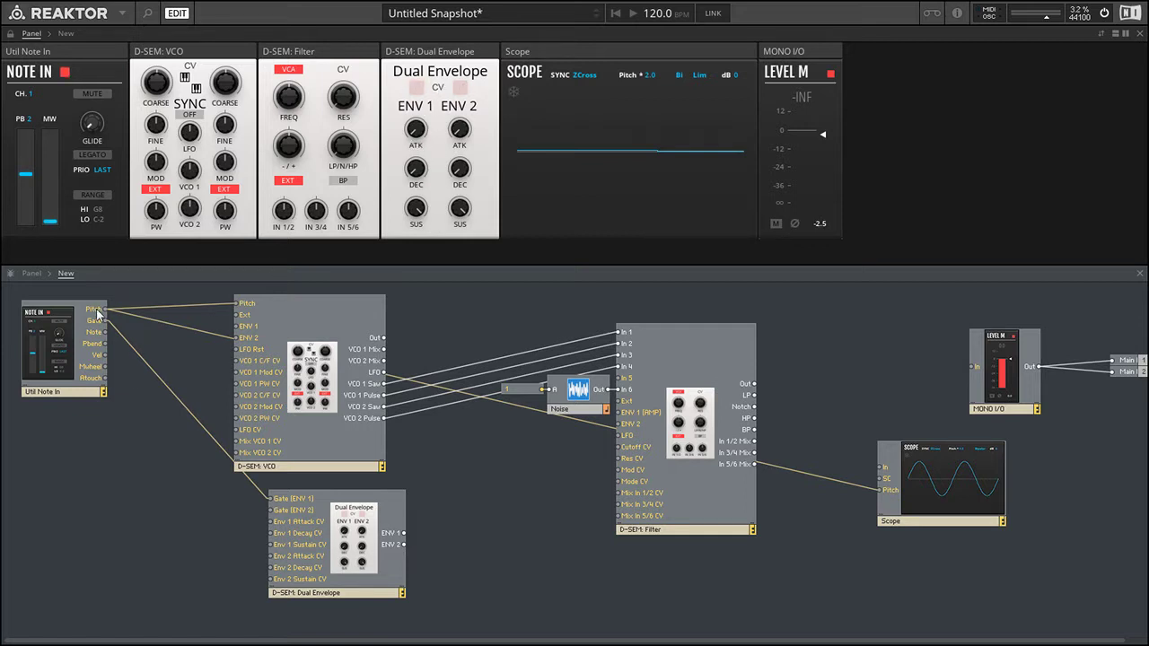
left_click_drag(103, 325, 272, 510)
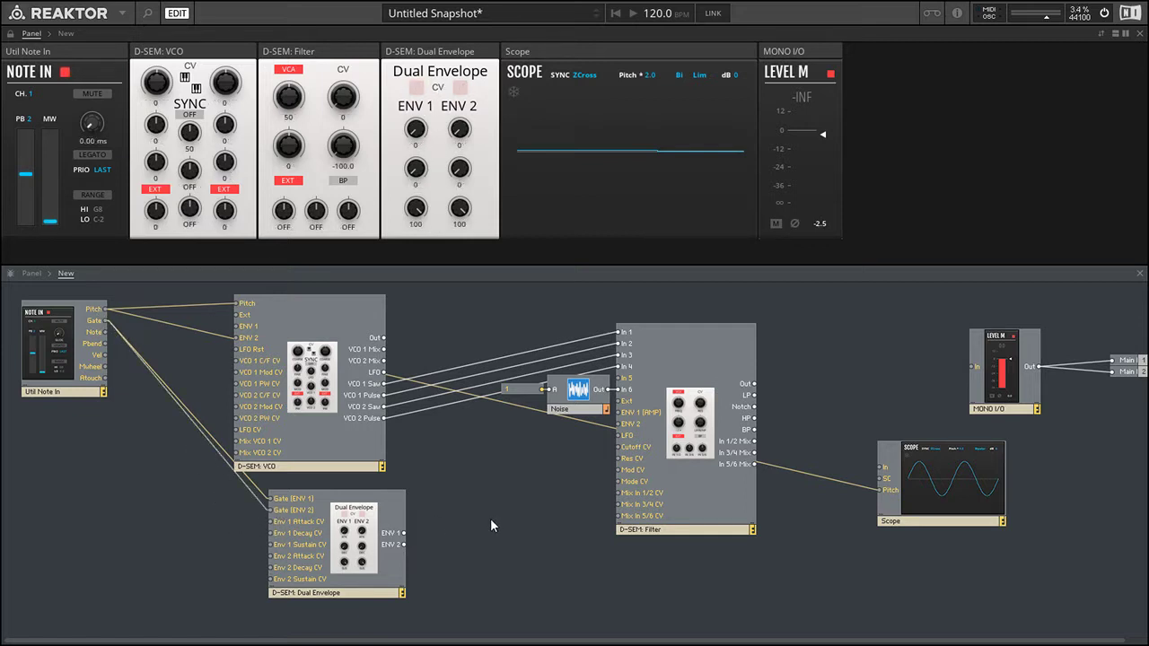
Align the Dual Envelope block under the VCO and connect its ENV 1 and ENV 2 outputs to the VCO's ENV 1 and ENV 2 inputs
left_click_drag(334, 544, 301, 552)
left_click(414, 523)
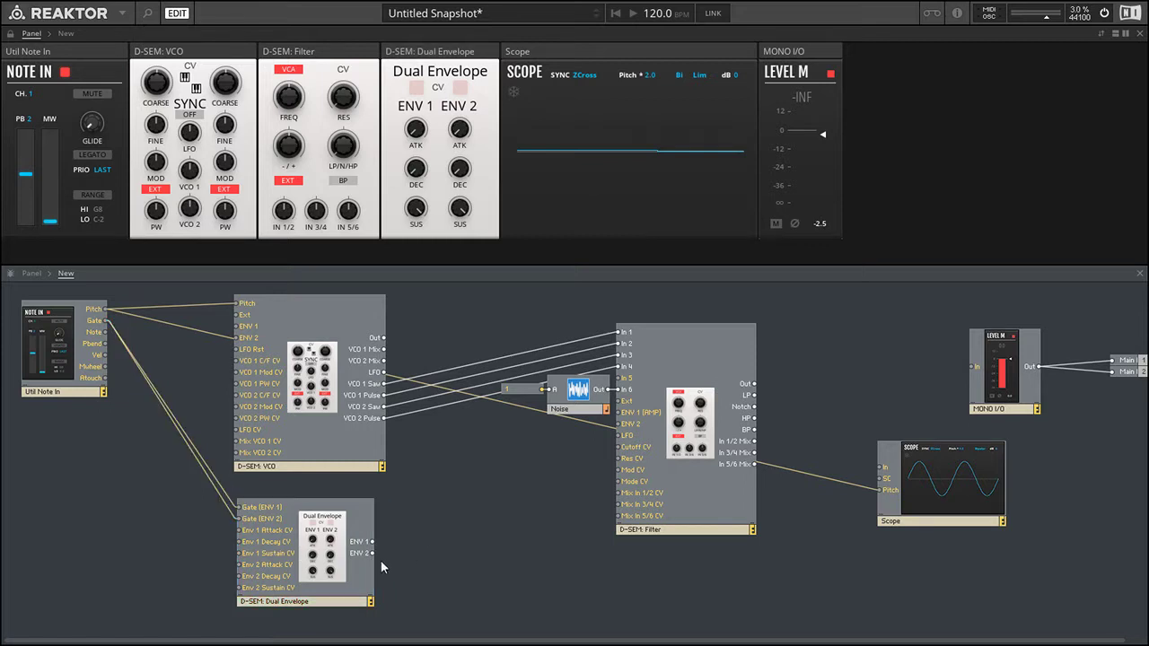
left_click_drag(369, 544, 236, 327)
left_click_drag(371, 553, 236, 338)
left_click(322, 381)
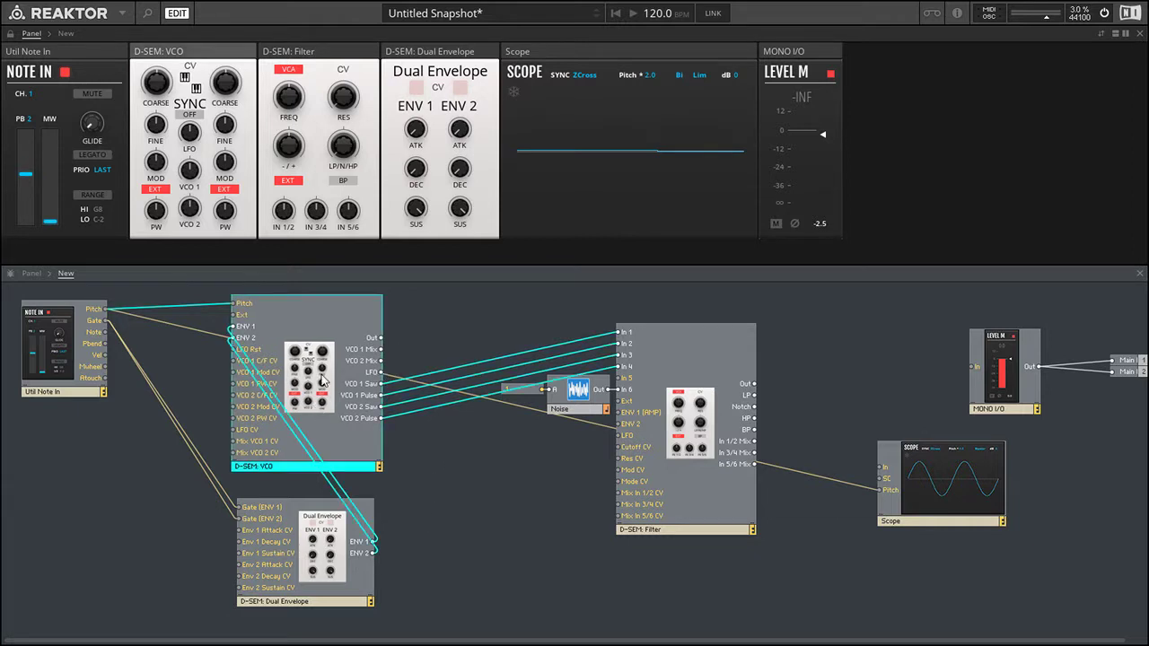
Connect the VCO's LFO to the Filter's LFO input, and the Dual Envelope's ENV 1 and ENV 2 to the Filter's ENV 1 (AMP) and ENV 2
left_click_drag(380, 373, 630, 438)
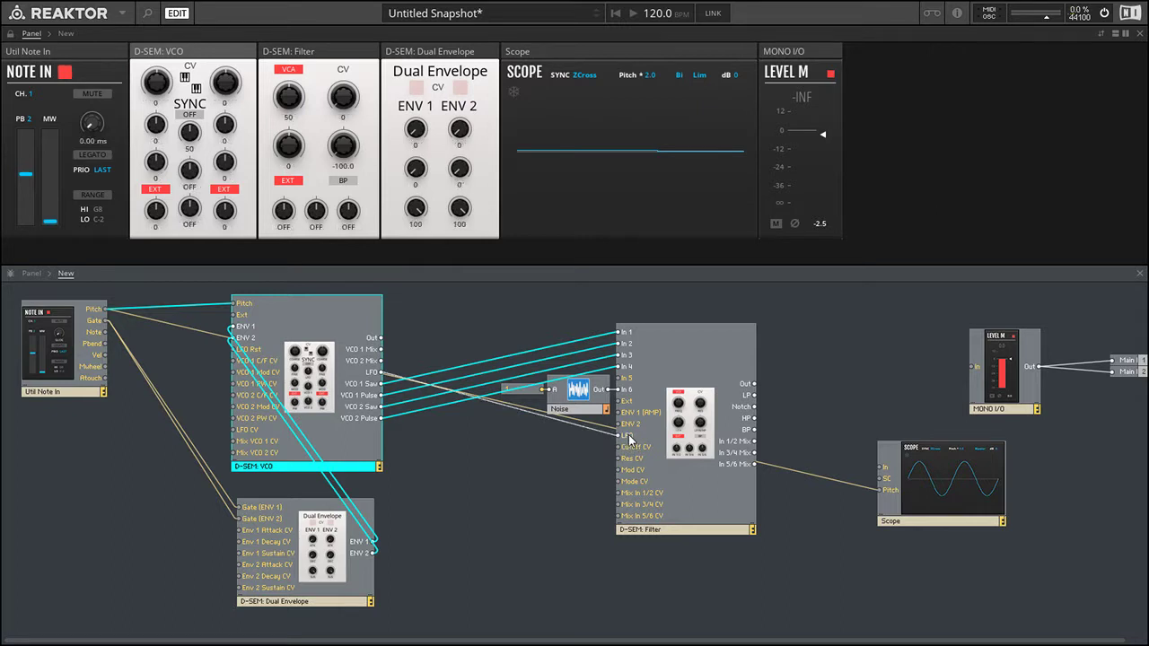
left_click(390, 540)
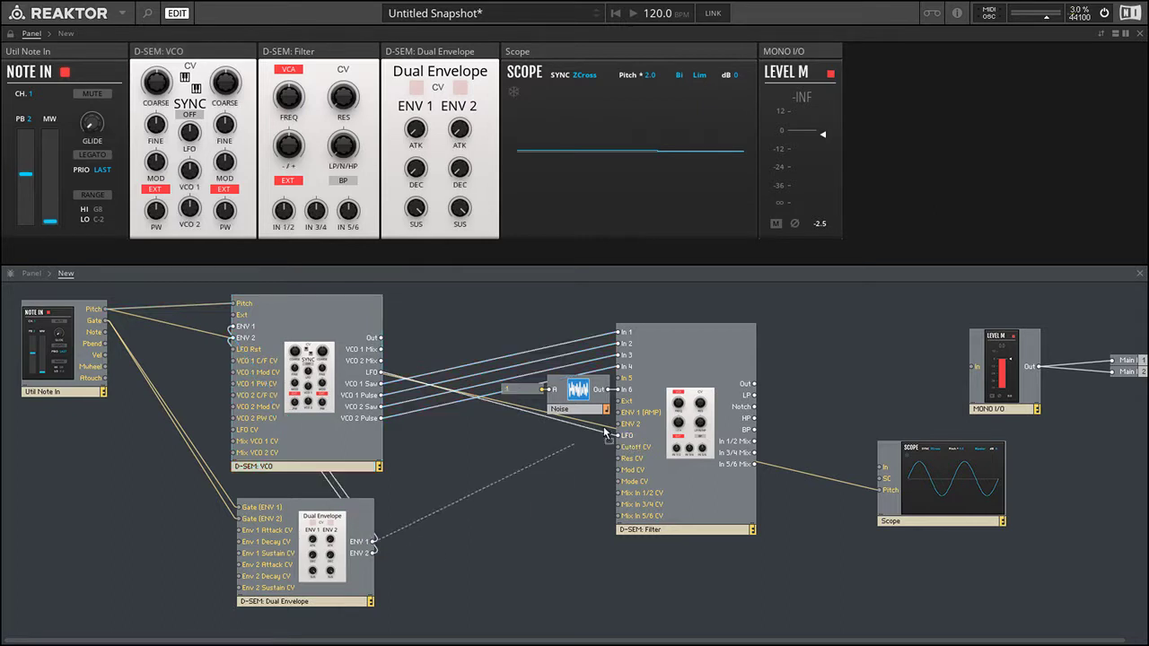
left_click_drag(375, 541, 622, 417)
left_click_drag(375, 552, 621, 423)
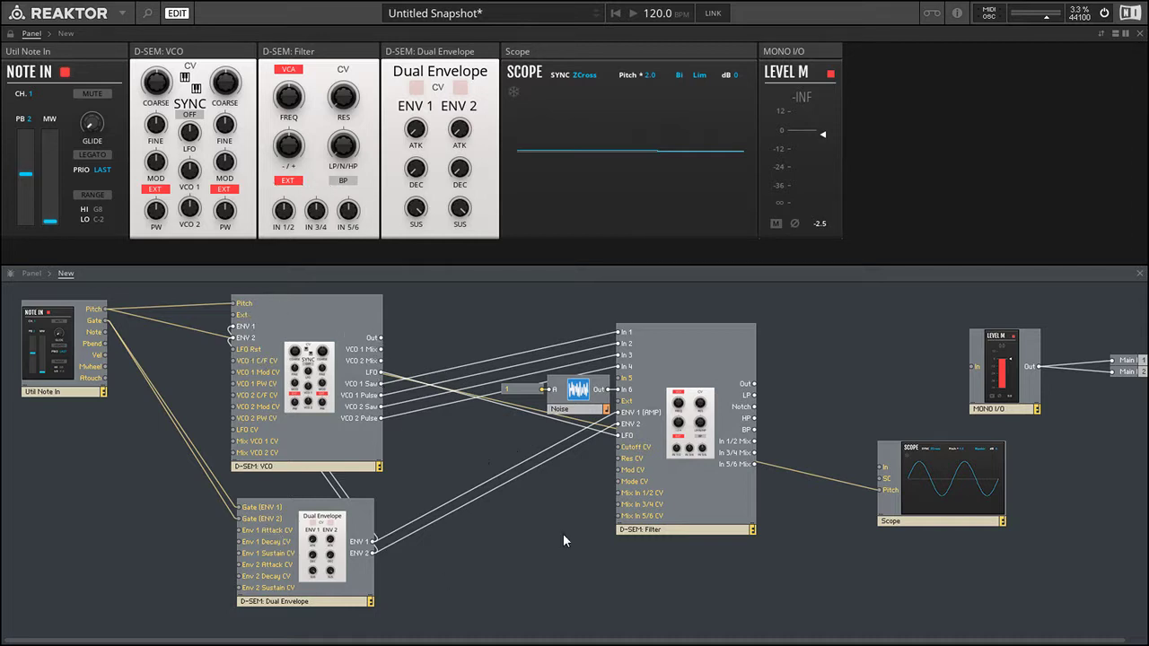
Move the D-SEM Filter and Noise modules together closer to the VCO, and briefly highlight the whole group of connected blocks
left_click_drag(536, 325, 627, 530)
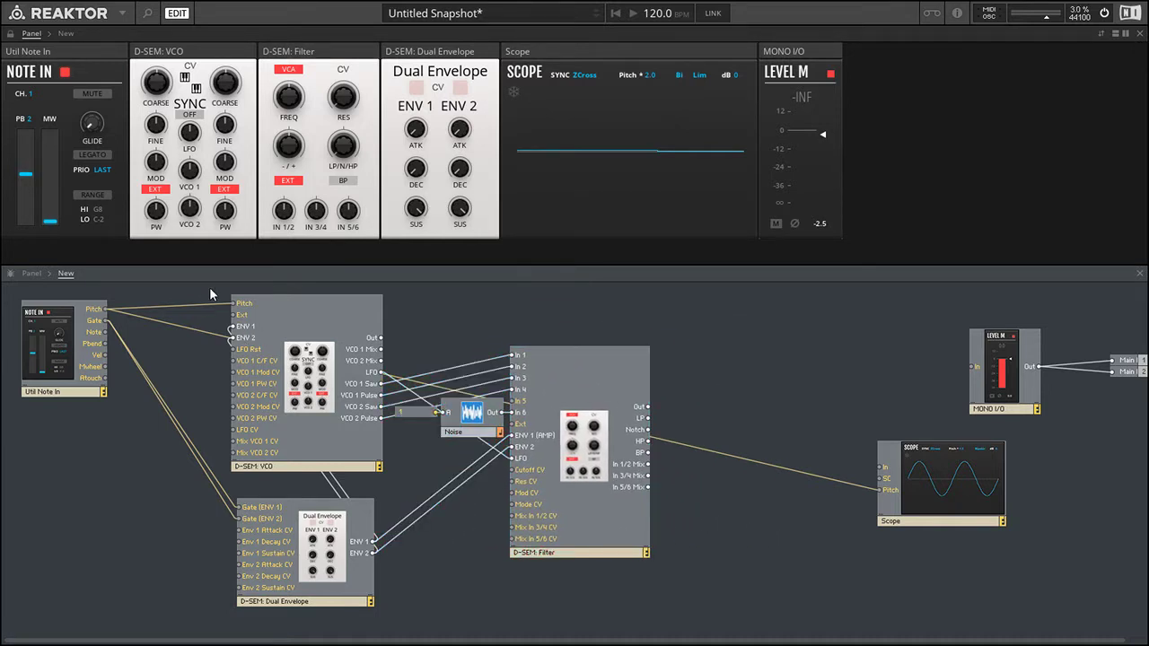
left_click_drag(193, 289, 625, 602)
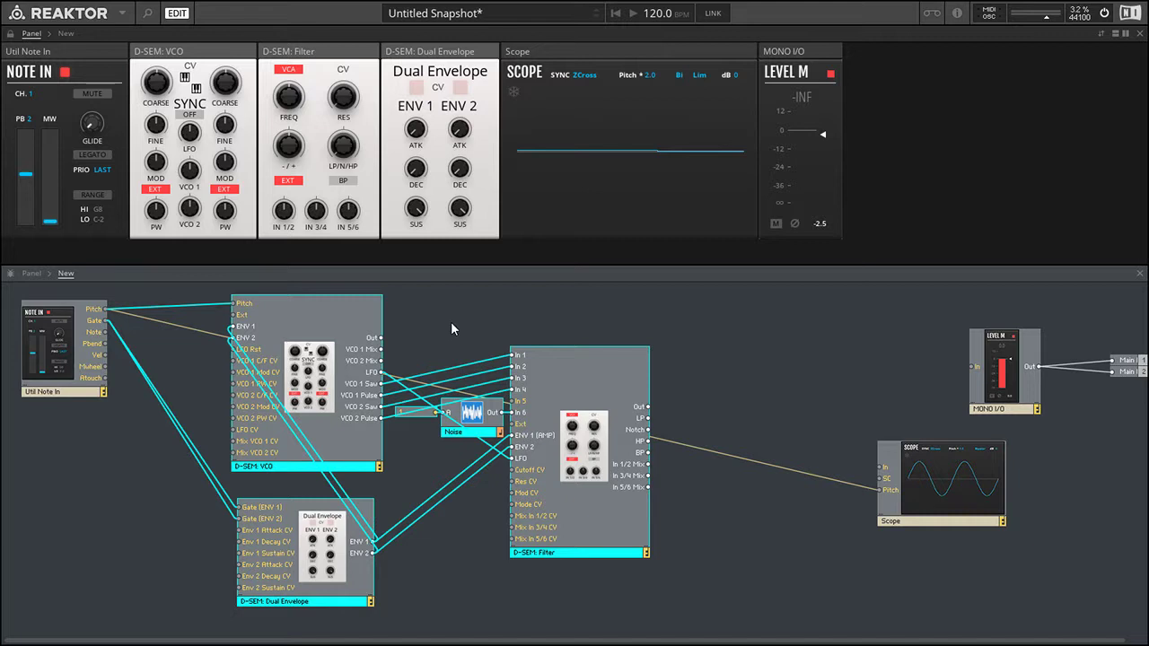
left_click(450, 328)
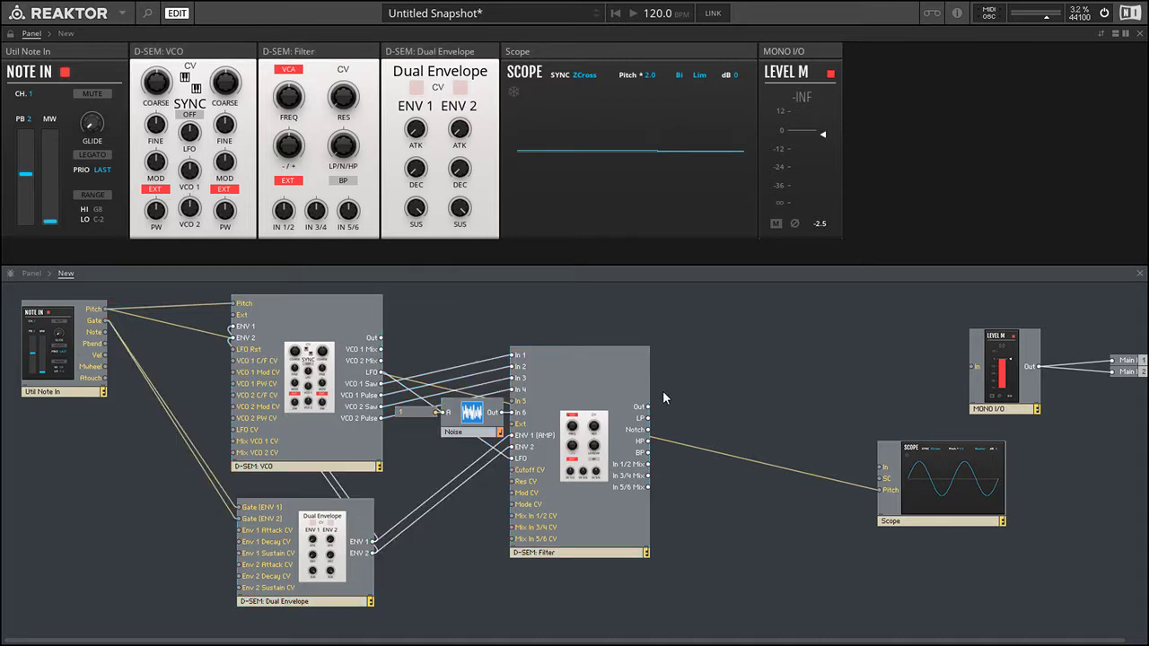
Turn off the D-SEM Filter's VCA and connect its Out to the MONO I/O and Scope inputs
left_click(287, 71)
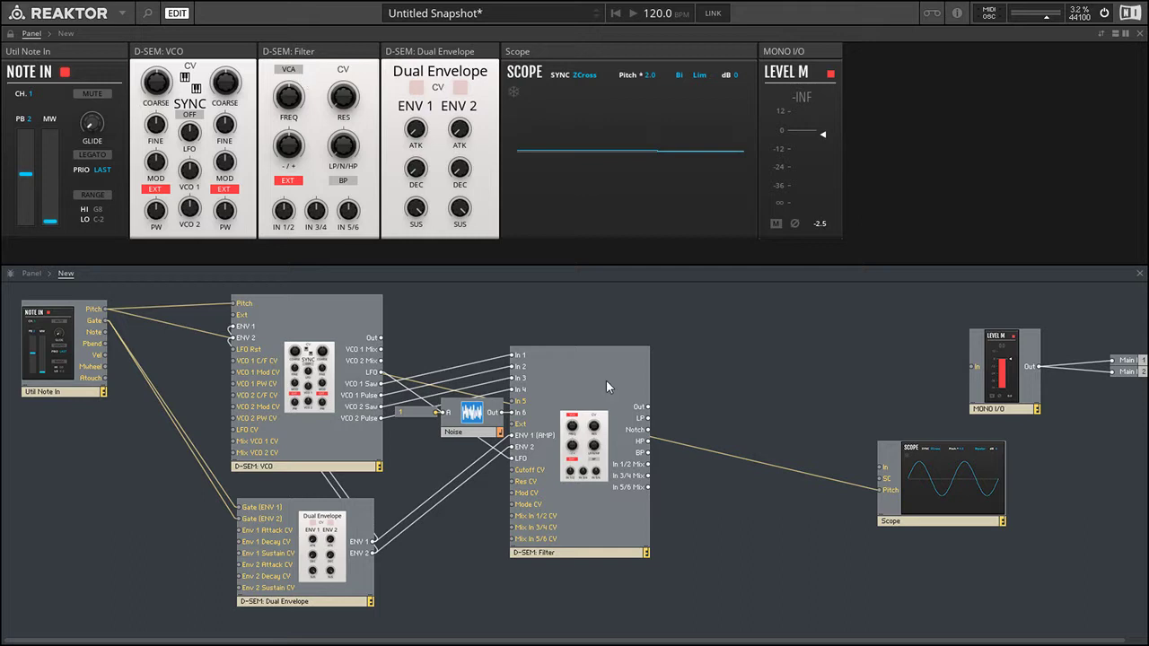
left_click_drag(641, 407, 975, 367)
Move the MONO I/O with its main outputs and the Scope together closer to the D-SEM Filter's outputs
left_click_drag(942, 310, 1130, 392)
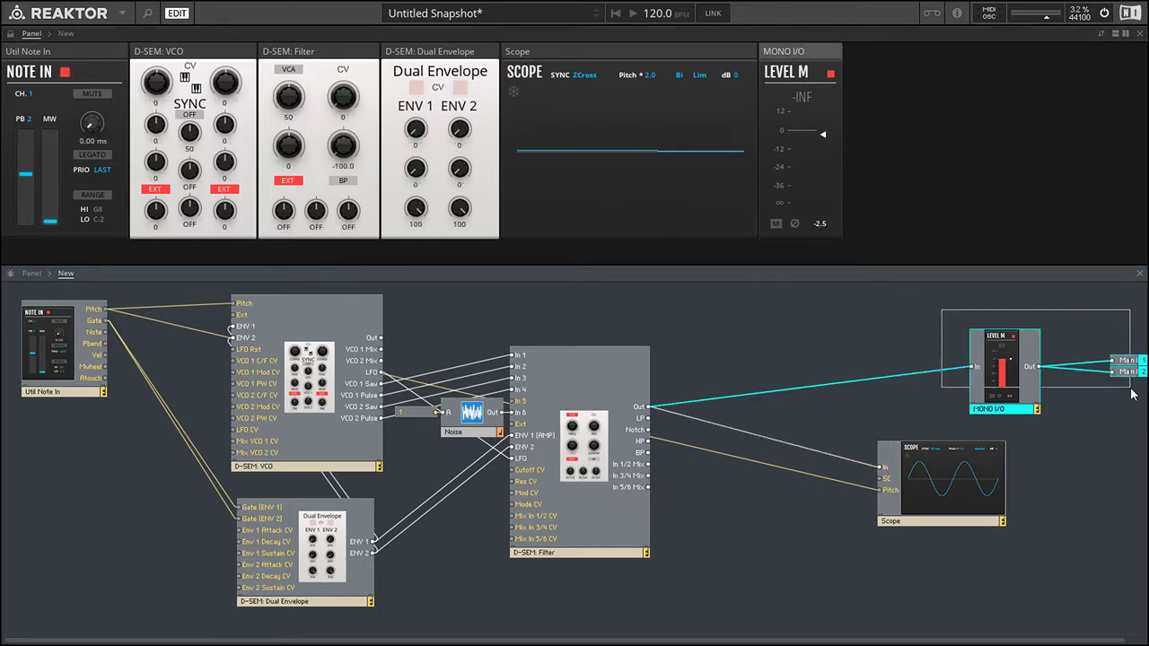
left_click_drag(1008, 407, 917, 432)
left_click_drag(863, 319, 1039, 499)
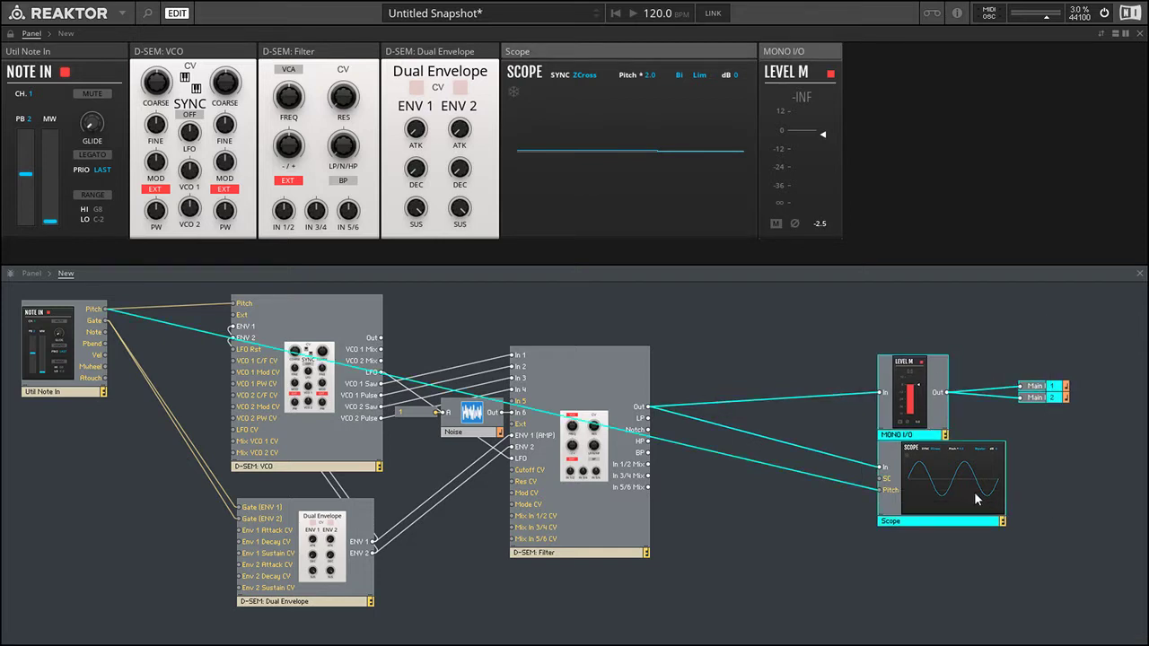
left_click_drag(959, 496, 782, 513)
left_click(917, 490)
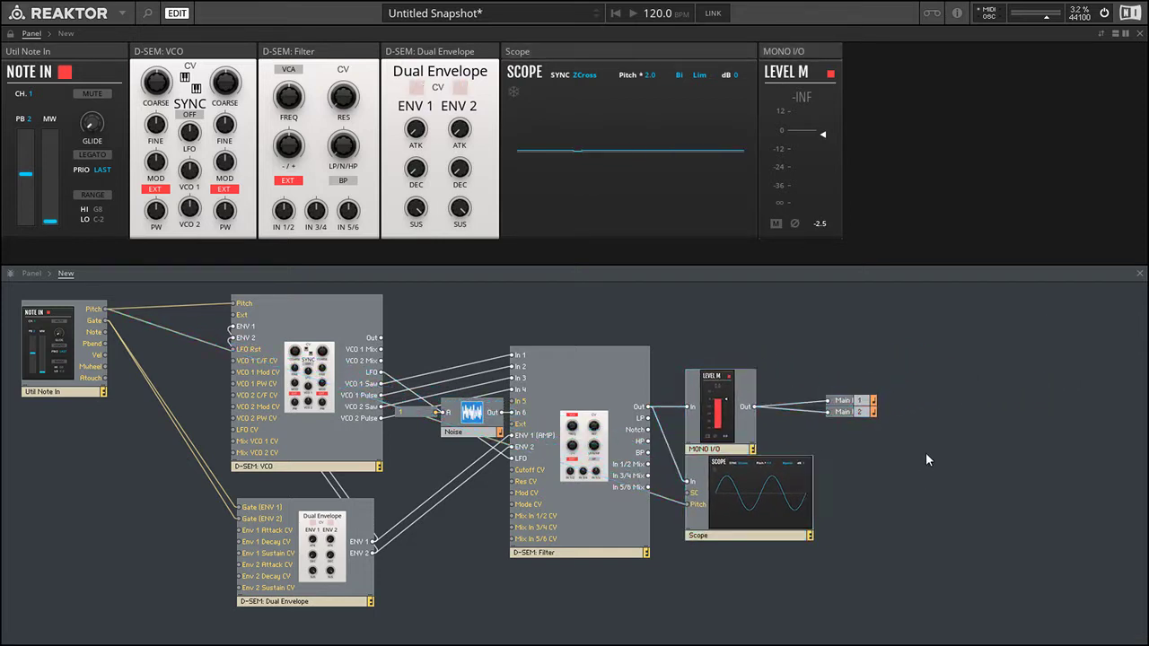
Lower the D-SEM Filter's cutoff frequency and set its modulation source to ENV2 with an amount of 60.1
mouse_move(291, 213)
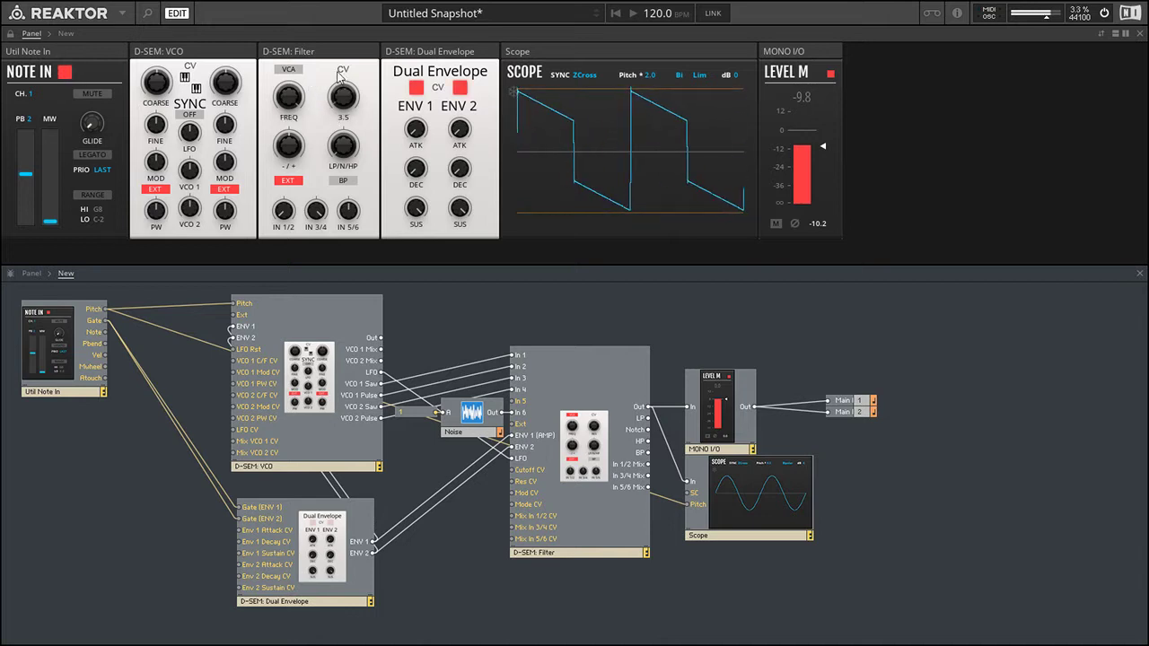
left_click_drag(289, 94, 296, 227)
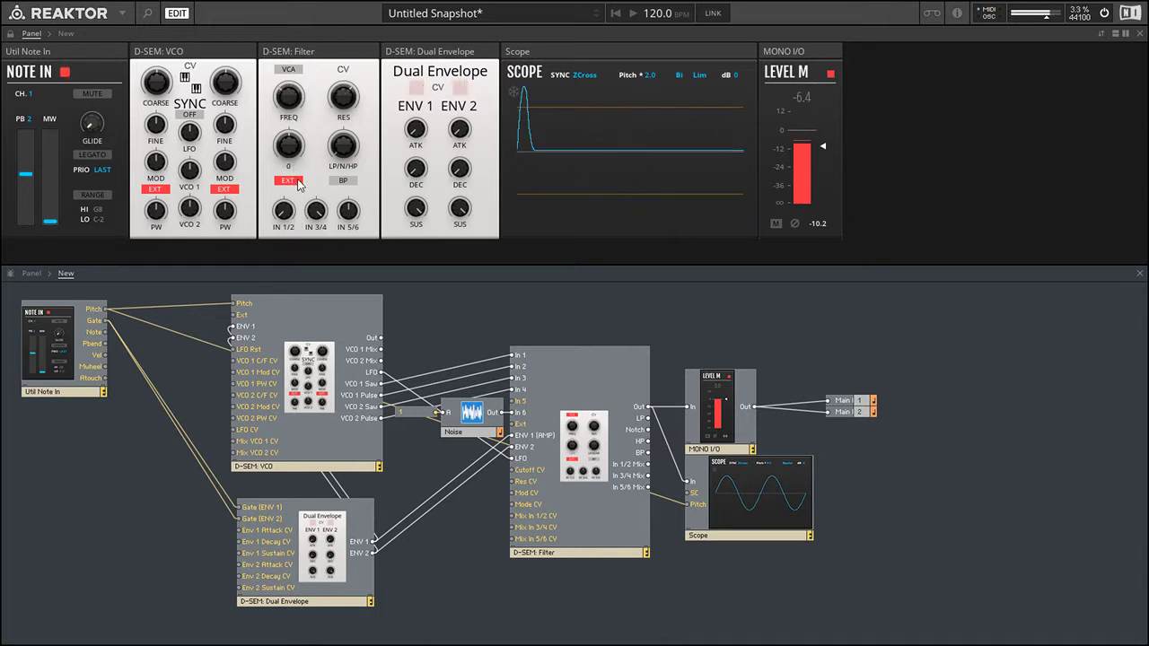
left_click(287, 182)
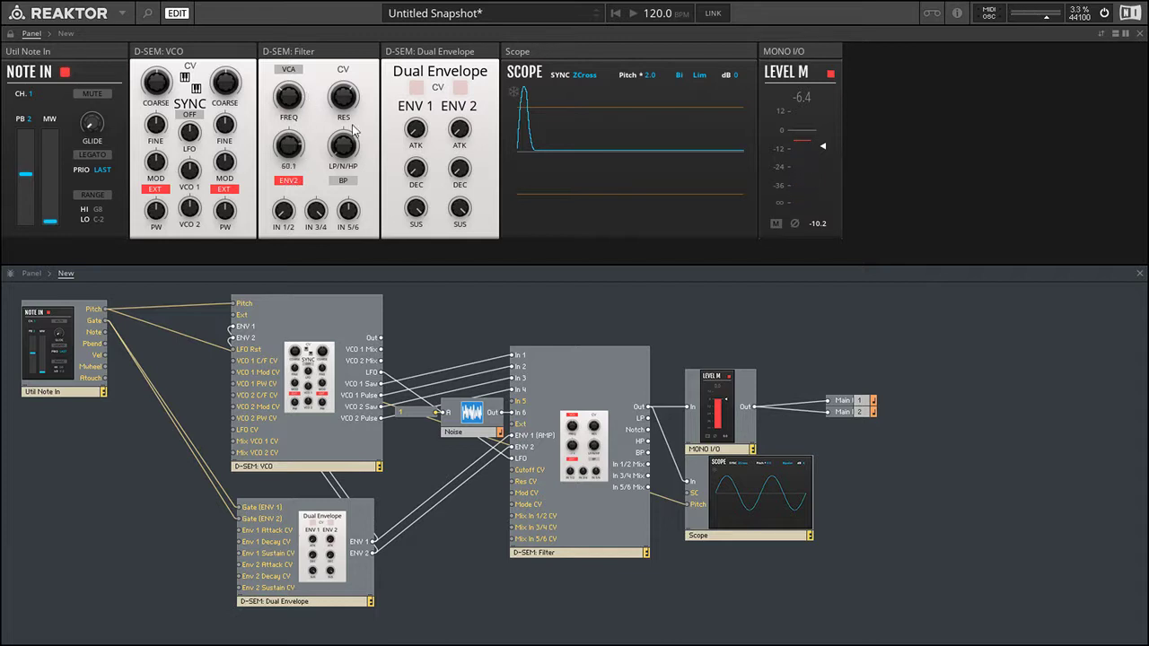
Lower ENV 2's sustain, lengthen the decays of ENV 2 and ENV 1, and readjust the D-SEM Filter's modulation amount
left_click_drag(459, 210, 468, 389)
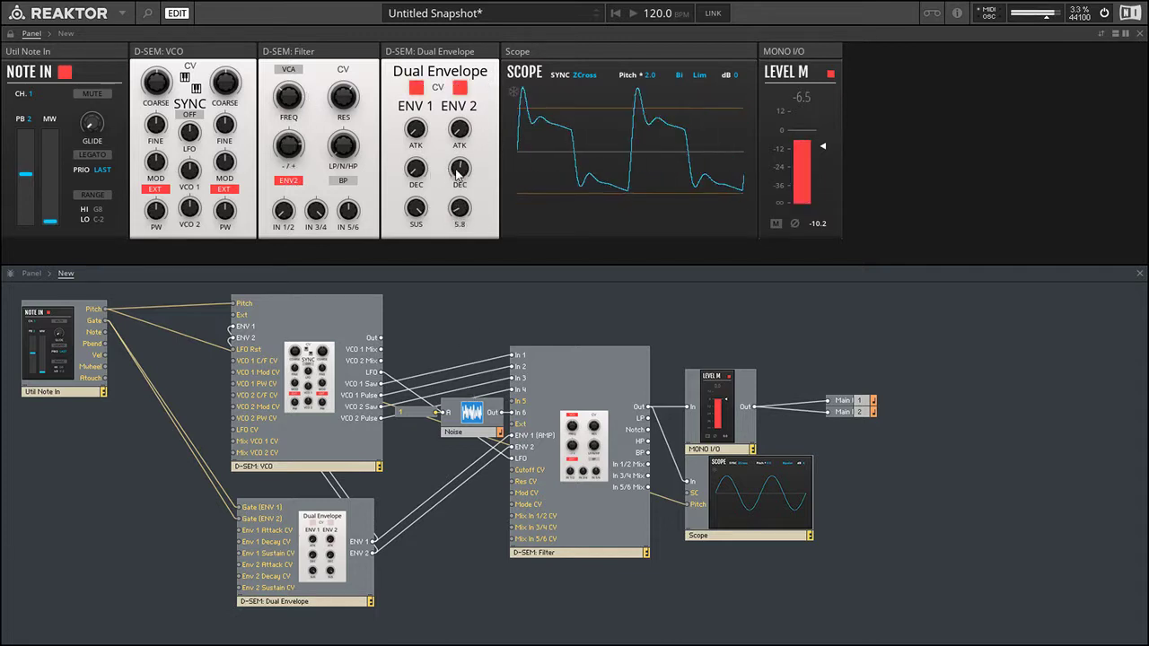
left_click_drag(456, 171, 459, 88)
left_click_drag(462, 165, 473, 34)
left_click_drag(290, 155, 349, 70)
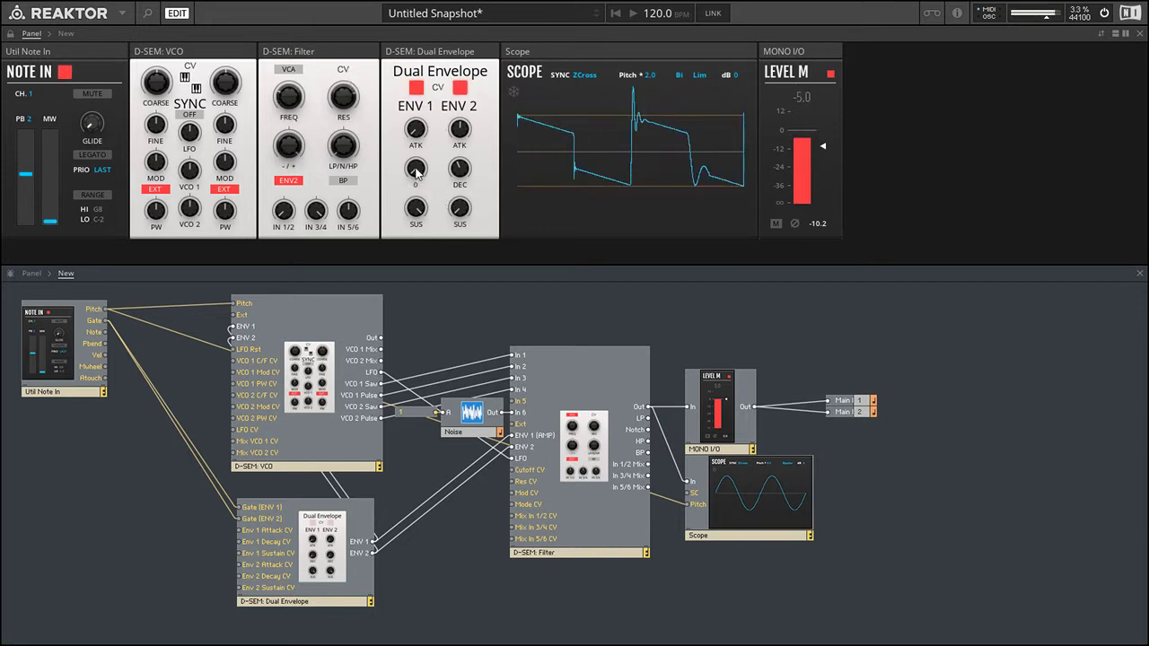
left_click_drag(415, 168, 430, 87)
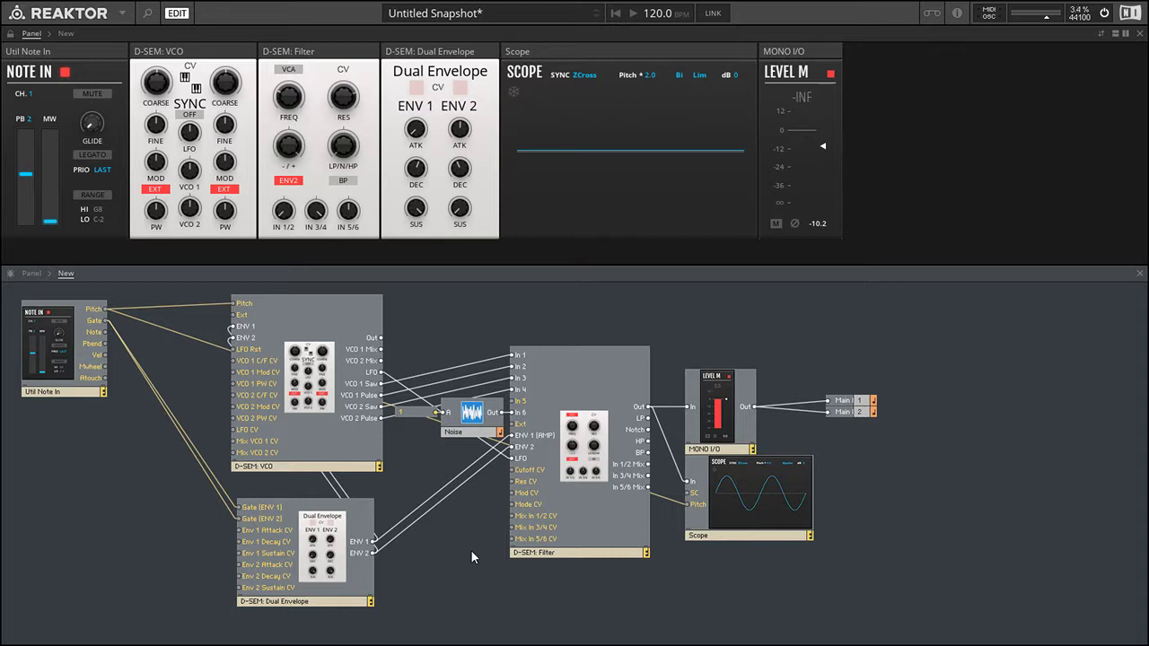
Reset the D-SEM Filter's modulation amount to 0 and readjust its cutoff, IN 1/2 level and the envelope decay
left_click_drag(229, 620, 557, 321)
left_click(455, 306)
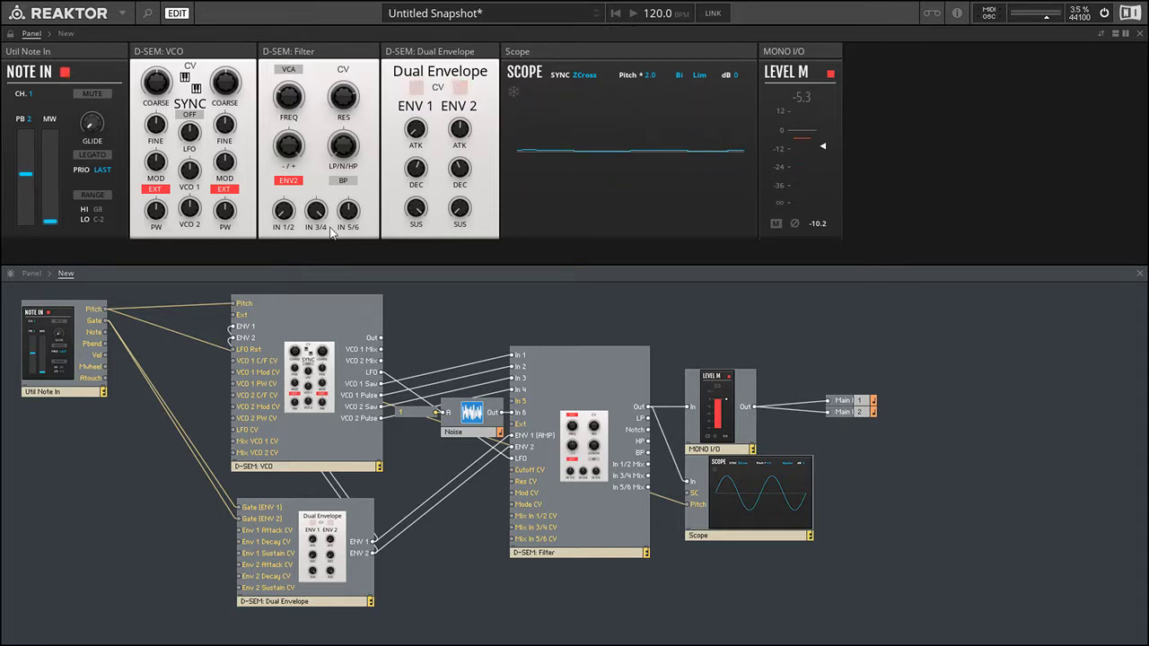
left_click_drag(294, 96, 295, 104)
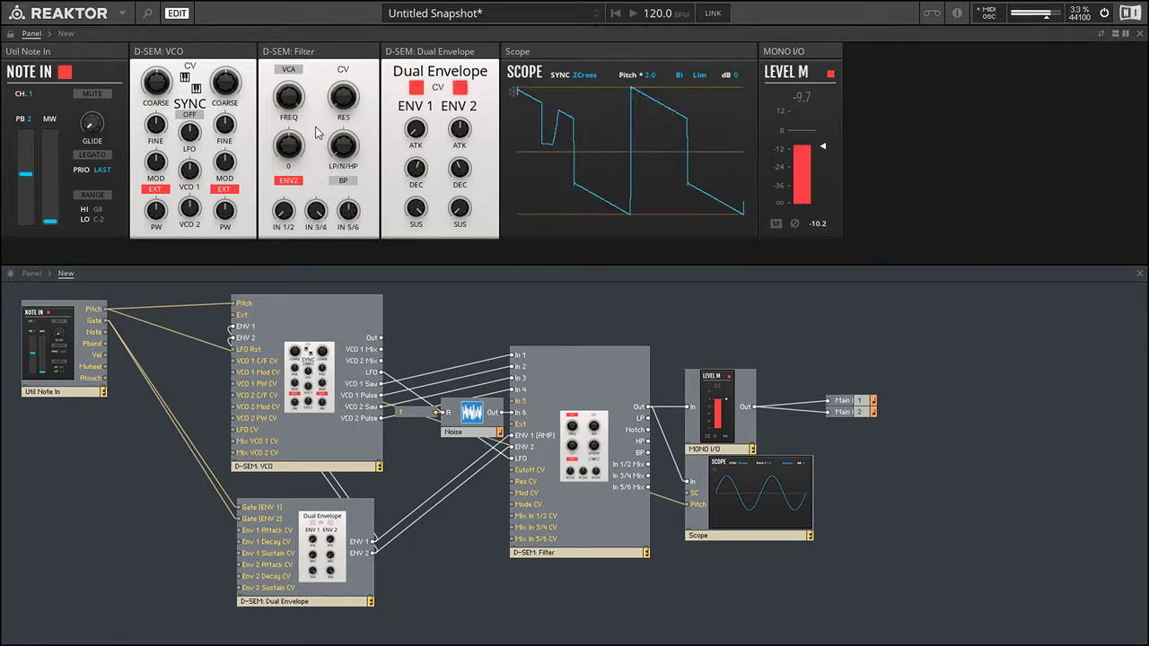
left_click_drag(463, 171, 450, 131)
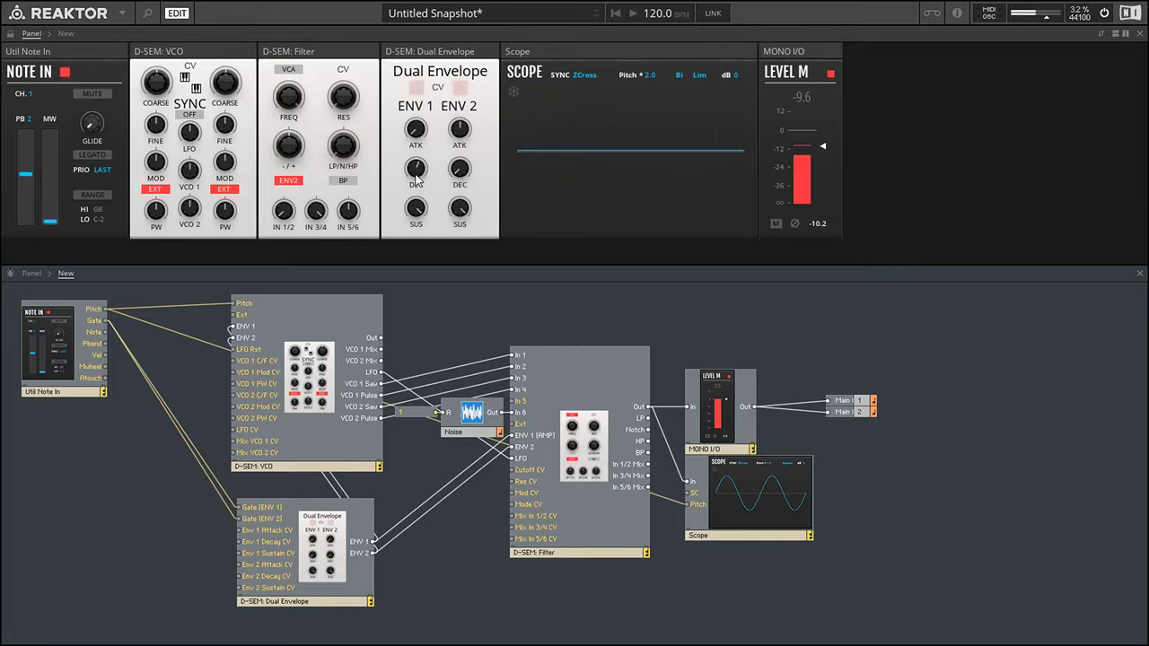
left_click_drag(289, 216, 275, 232)
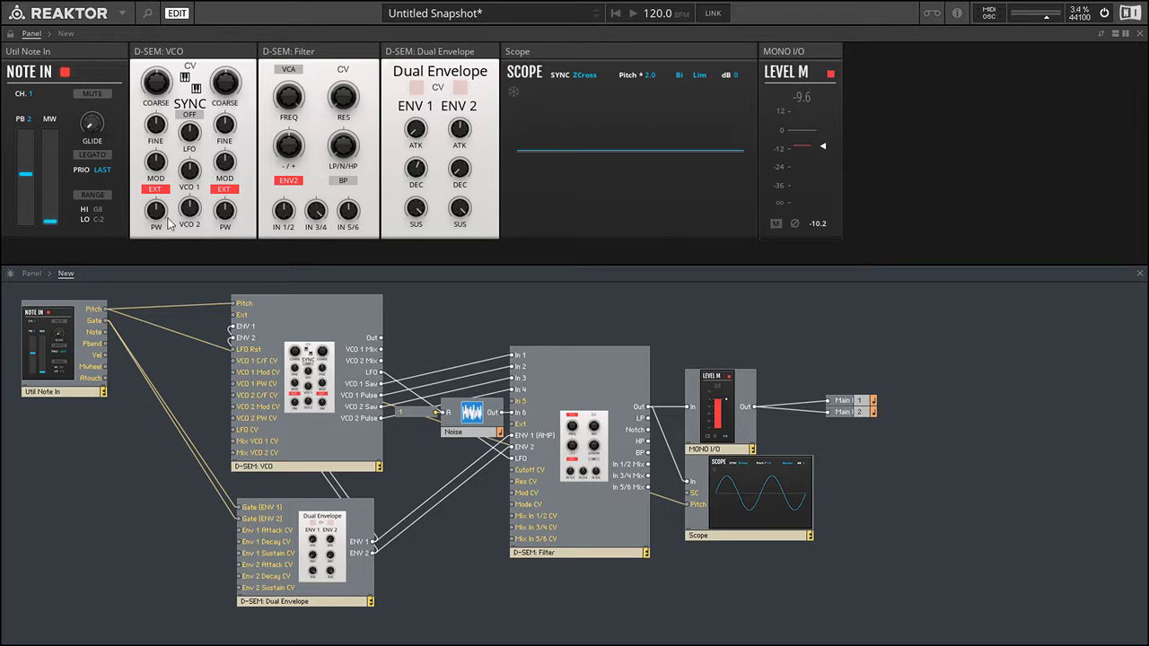
Turn on the D-SEM VCO's sync and sweep VCO 2's coarse tuning to try out the synced sound
left_click(194, 115)
left_click_drag(222, 109, 236, 19)
mouse_move(236, 57)
left_mouse_down()
mouse_move(241, 7)
mouse_move(240, 77)
left_mouse_up()
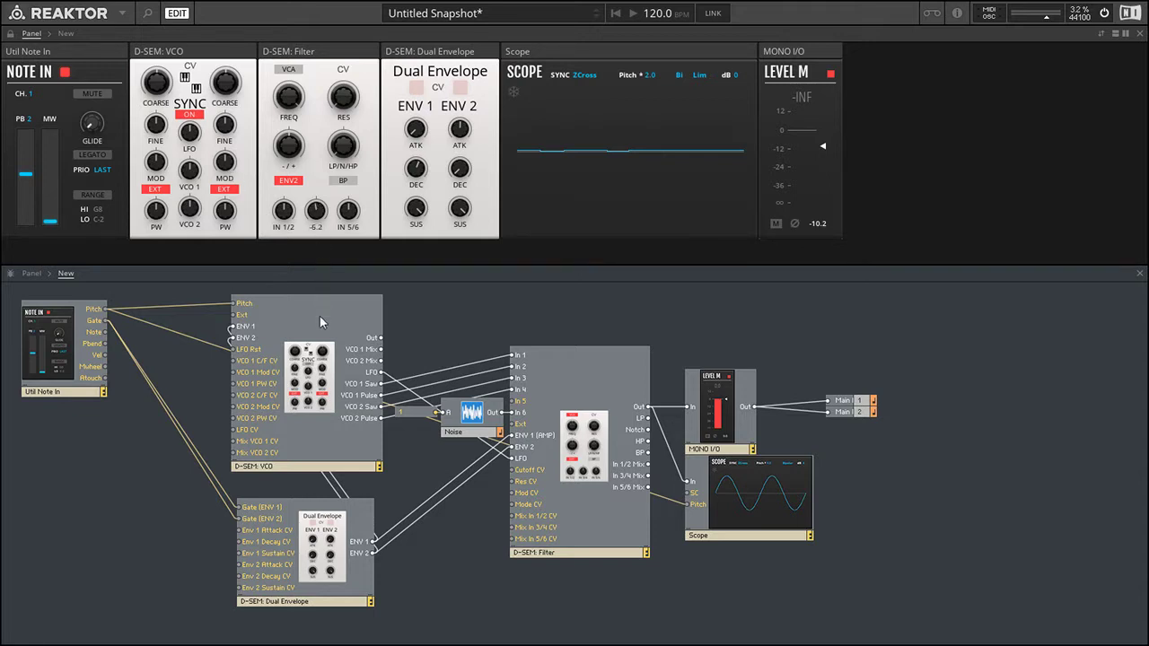
mouse_move(229, 83)
left_mouse_down()
mouse_move(230, 16)
mouse_move(238, 91)
left_mouse_up()
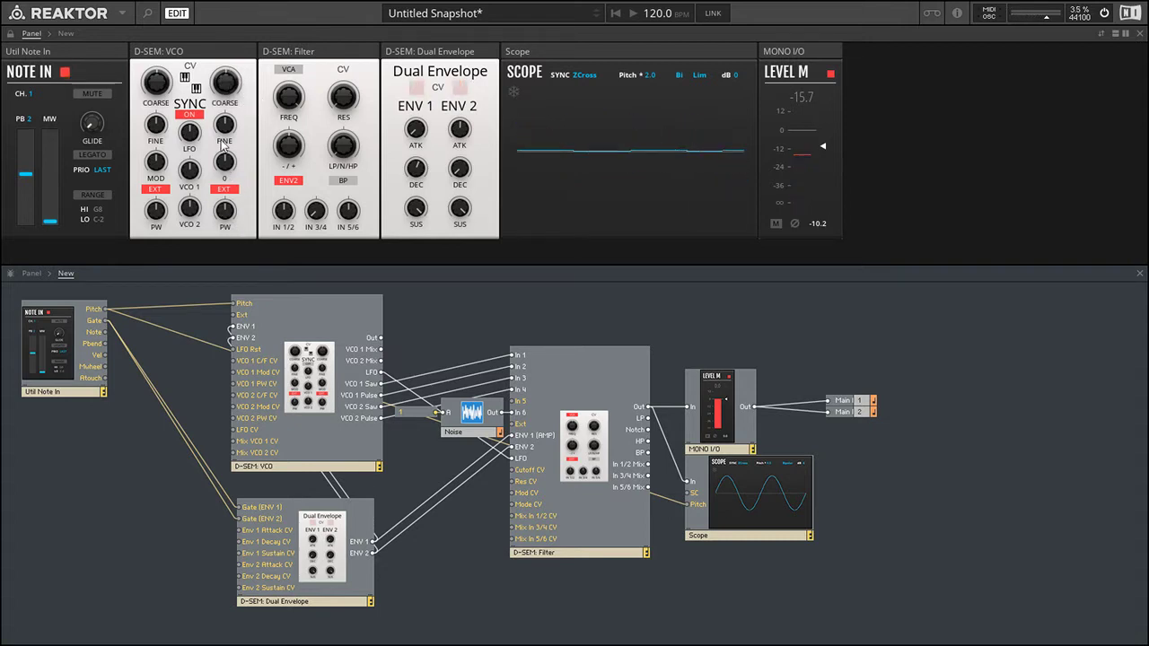
Switch VCO 2's modulation source to ENV2 and set its modulation amount to -39.8
left_click(232, 191)
left_click(233, 191)
left_click_drag(231, 163, 232, 237)
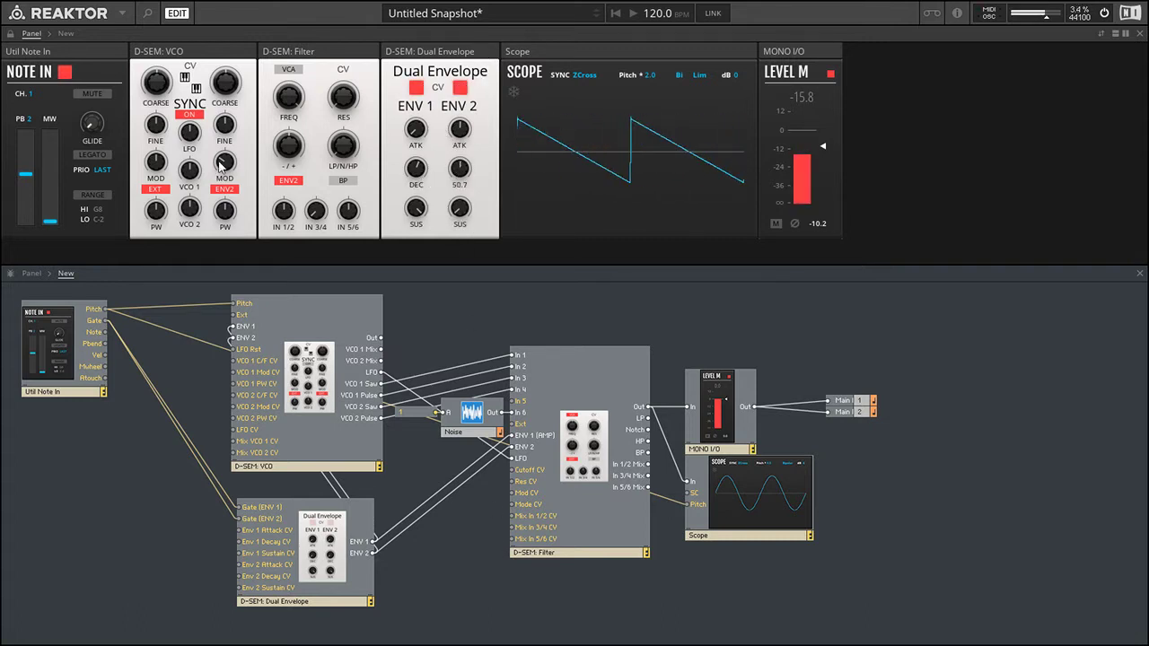
left_click_drag(222, 164, 226, 188)
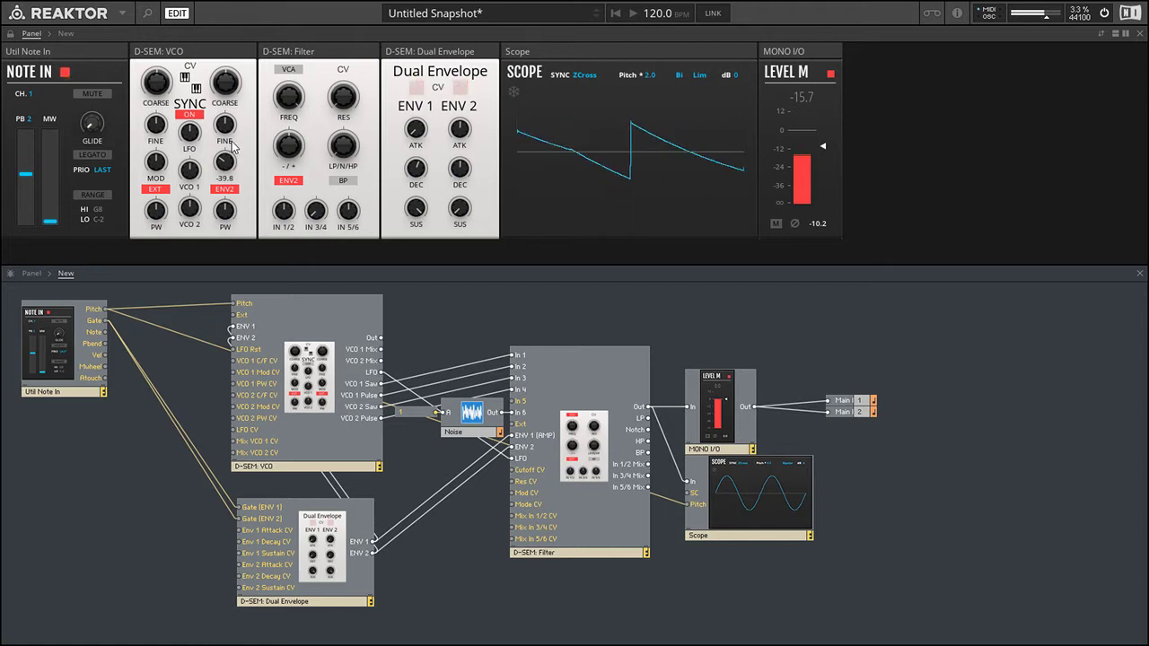
Readjust VCO 2's modulation amount and lengthen ENV 2's decay to shape the sync sweep
left_click_drag(458, 169, 458, 224)
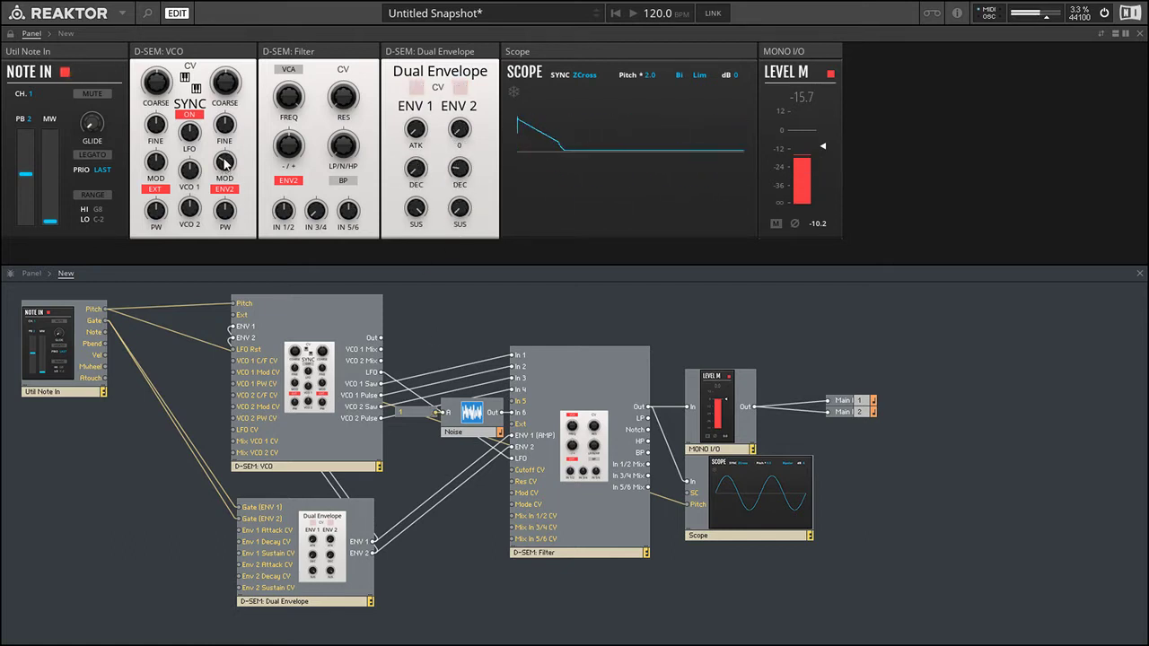
left_click_drag(225, 161, 225, 178)
left_click_drag(466, 175, 473, 106)
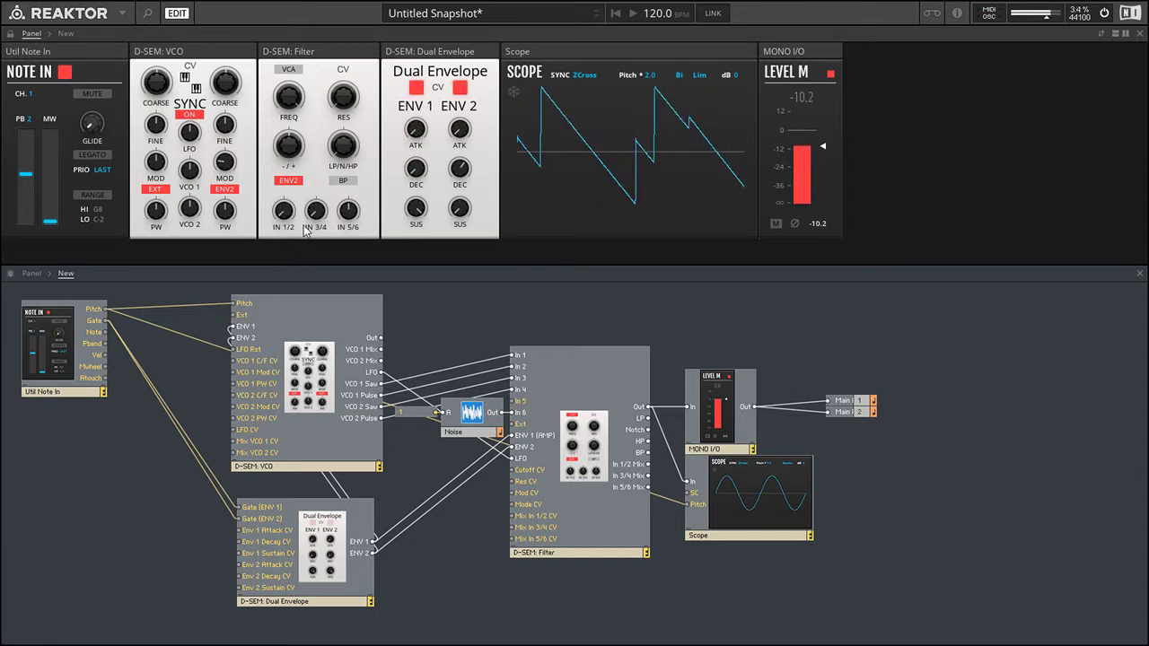
Cross-modulate the oscillators by setting VCO 1's modulation source to VCO 2 and VCO 2's source to VCO 1
left_click(162, 191)
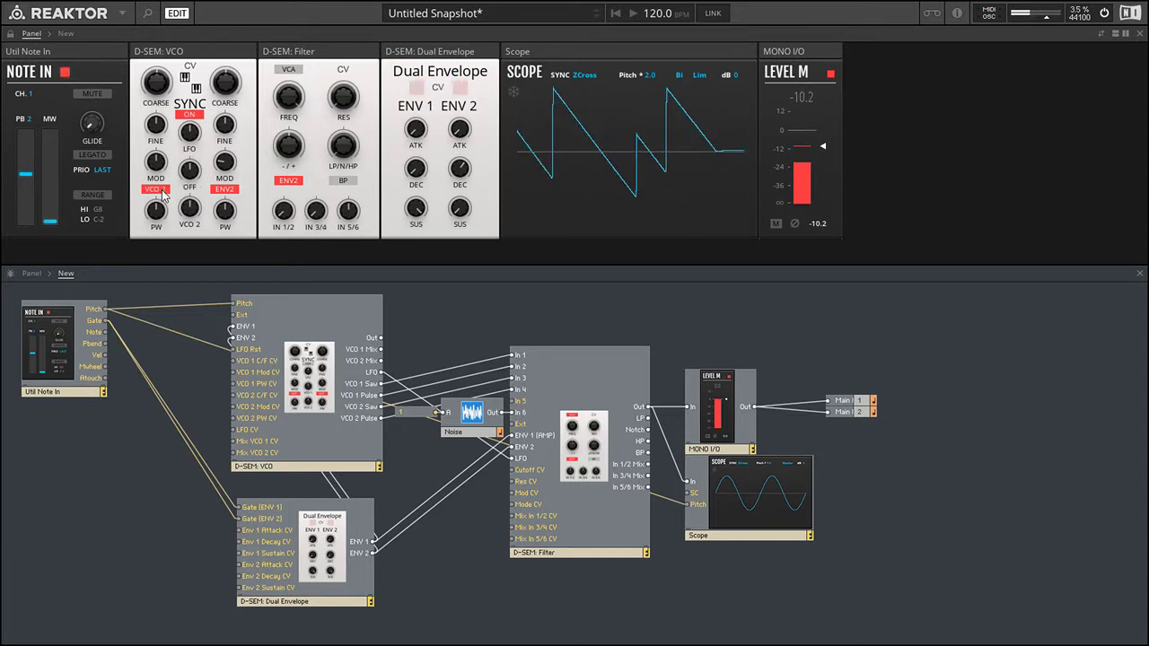
left_click_drag(159, 165, 163, 208)
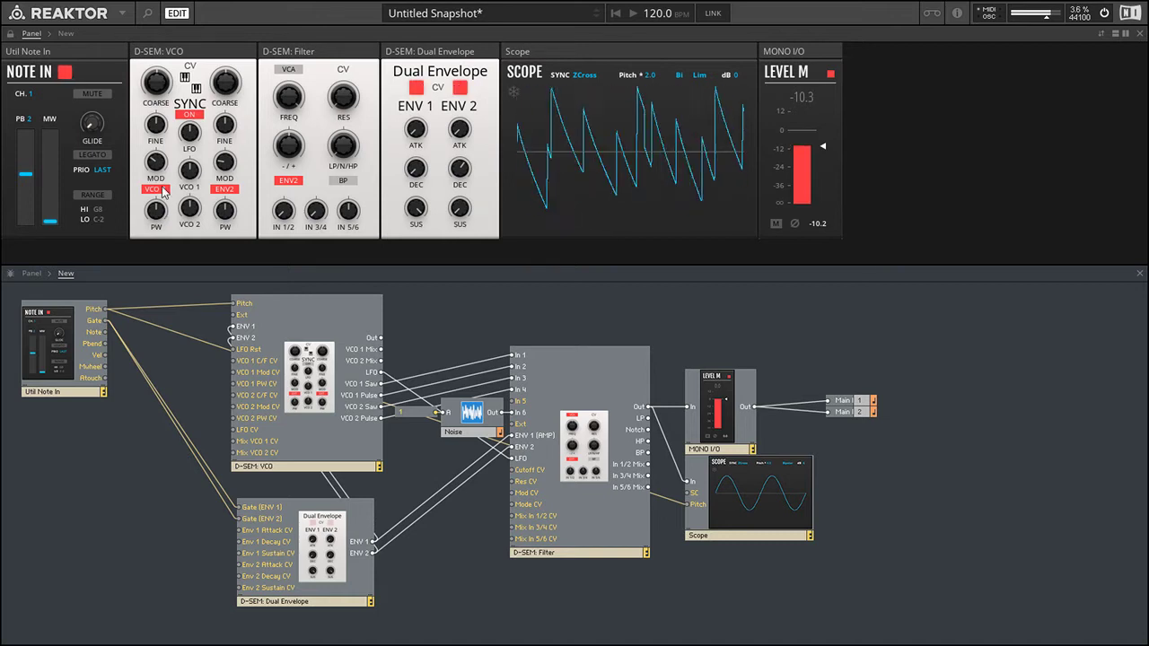
left_click(230, 191)
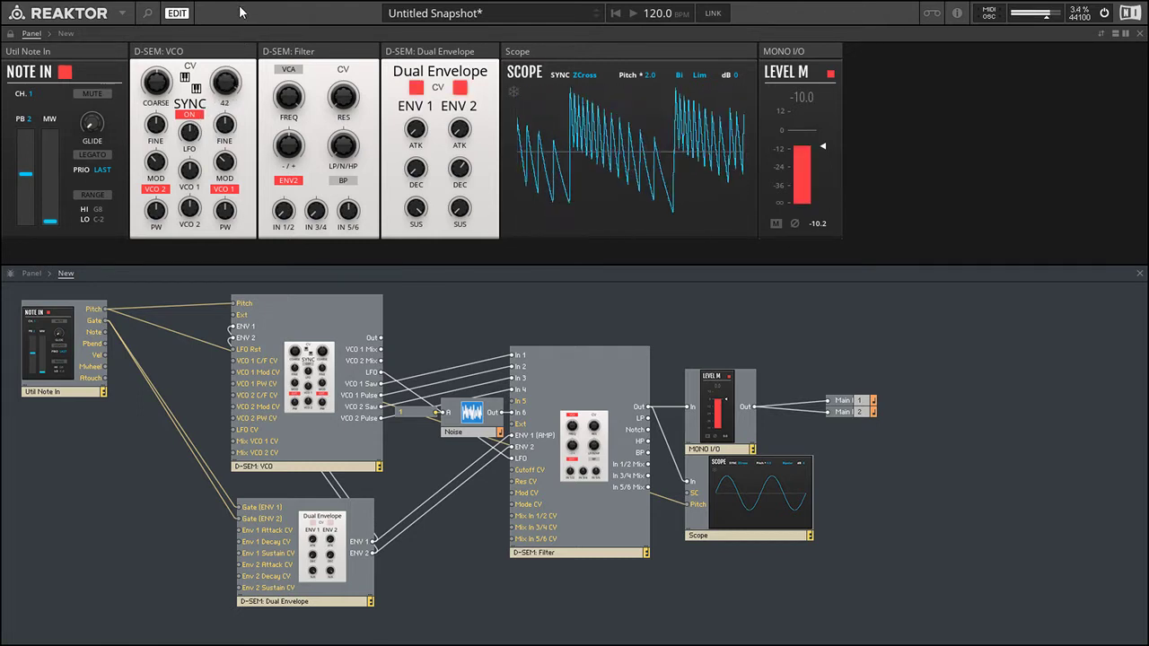
Set VCO 2's coarse tuning to 20 and the modulation amounts to -46.0 for VCO 1 and -34.3 for VCO 2
left_click_drag(238, 56, 238, 47)
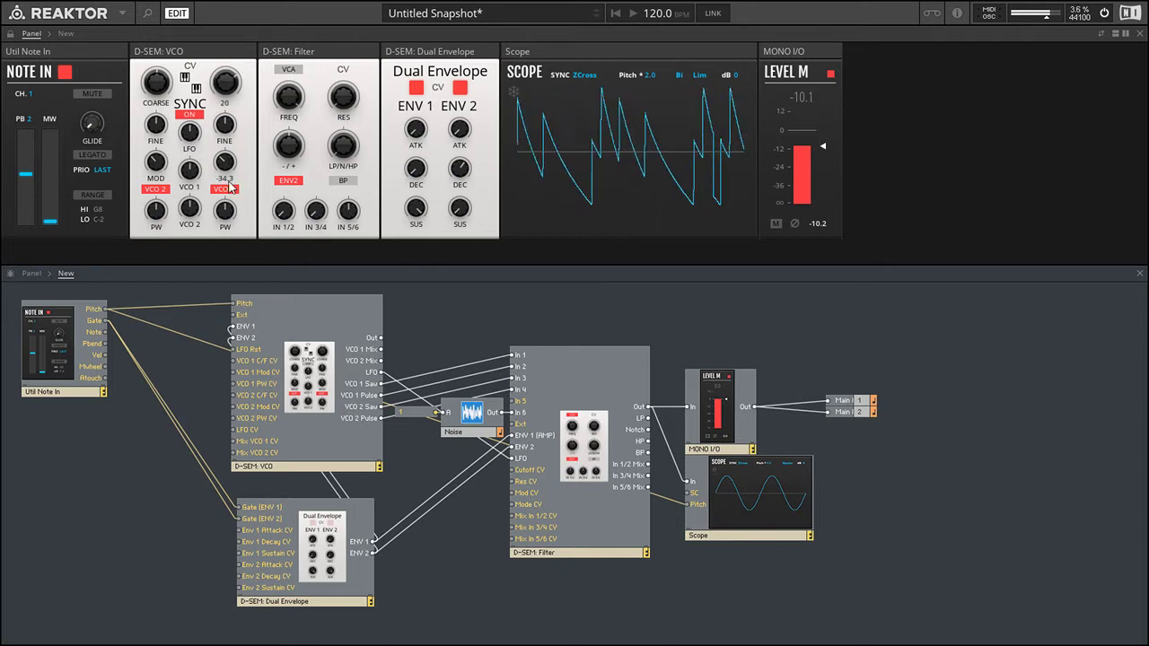
left_click_drag(228, 161, 230, 181)
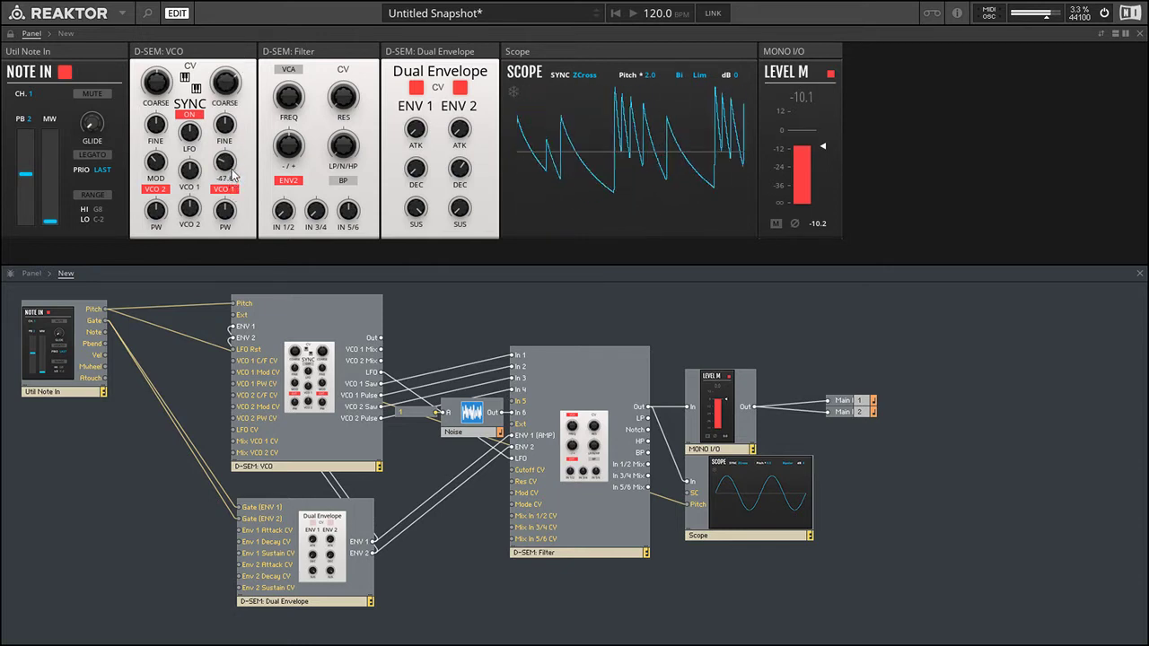
left_click_drag(152, 161, 154, 179)
left_click_drag(224, 162, 225, 159)
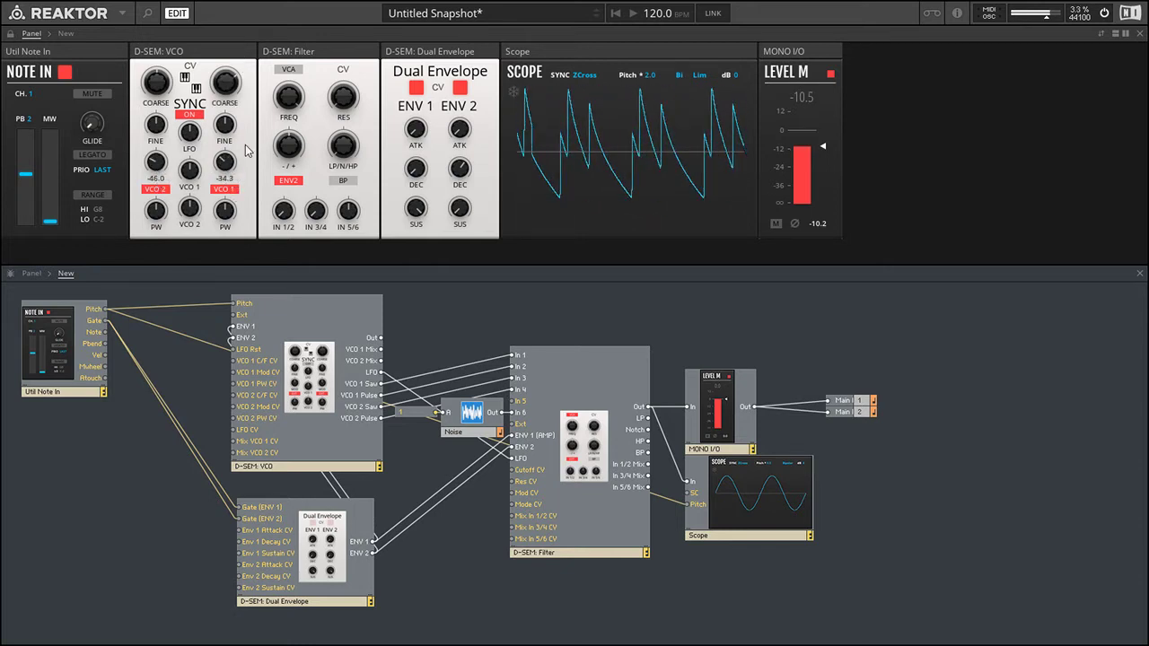
Toggle the D-SEM VCO's sync off and on twice to compare the cross-modulated sound
left_click(194, 115)
left_click(194, 115)
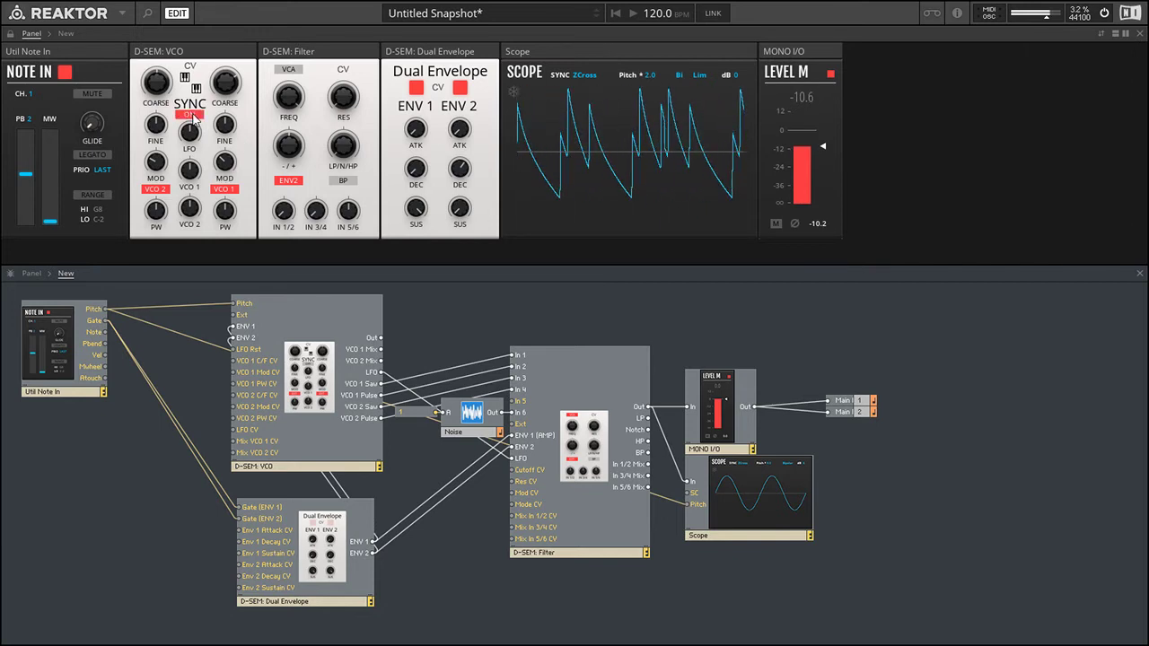
left_click(193, 115)
left_click(194, 115)
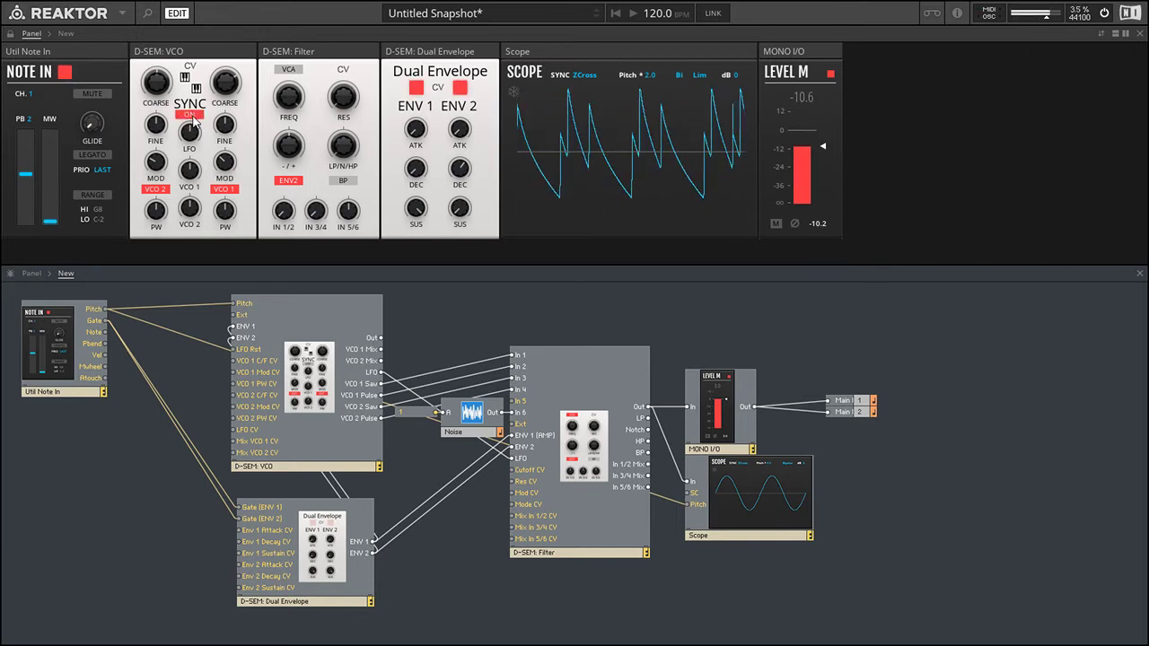
Readjust VCO 2's modulation and both coarse tunings with sync off, then re-enable sync and set VCO 2's coarse tuning to -1
left_click(193, 115)
mouse_move(226, 163)
left_mouse_down()
mouse_move(231, 146)
mouse_move(231, 206)
mouse_move(230, 177)
left_mouse_up()
left_click_drag(235, 89, 240, 63)
left_click_drag(170, 76, 168, 124)
left_click(190, 114)
left_click_drag(232, 83, 237, 123)
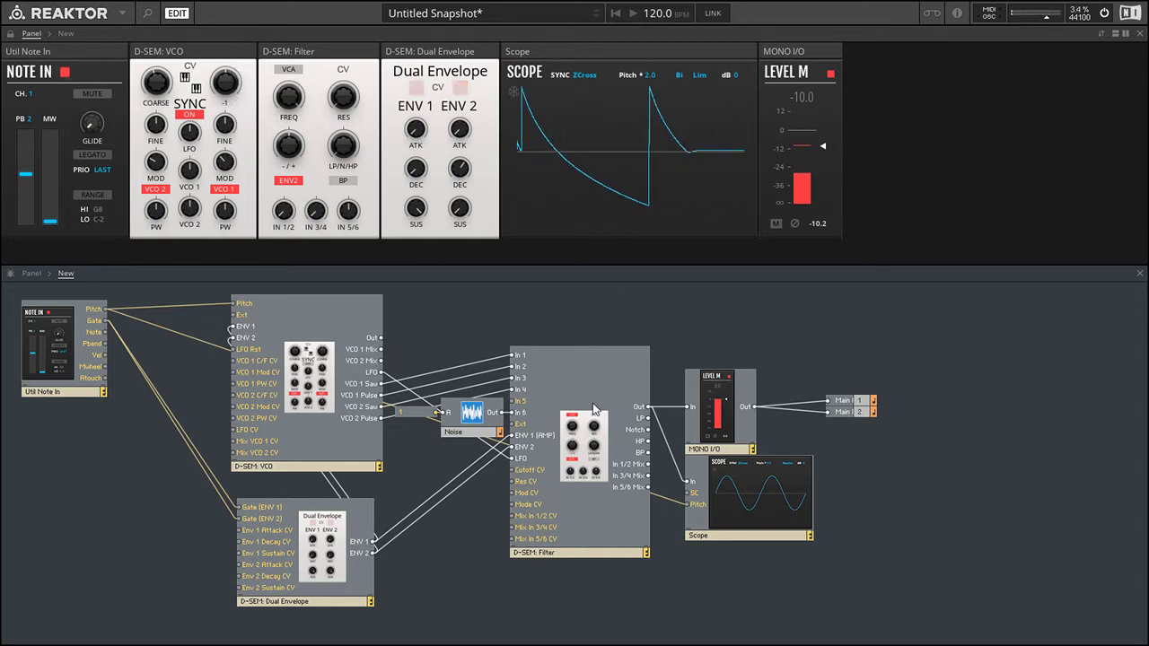
Add the complete D-SEM (Oscillators) block to the structure and place its panel directly after Util Note In
left_click(465, 338)
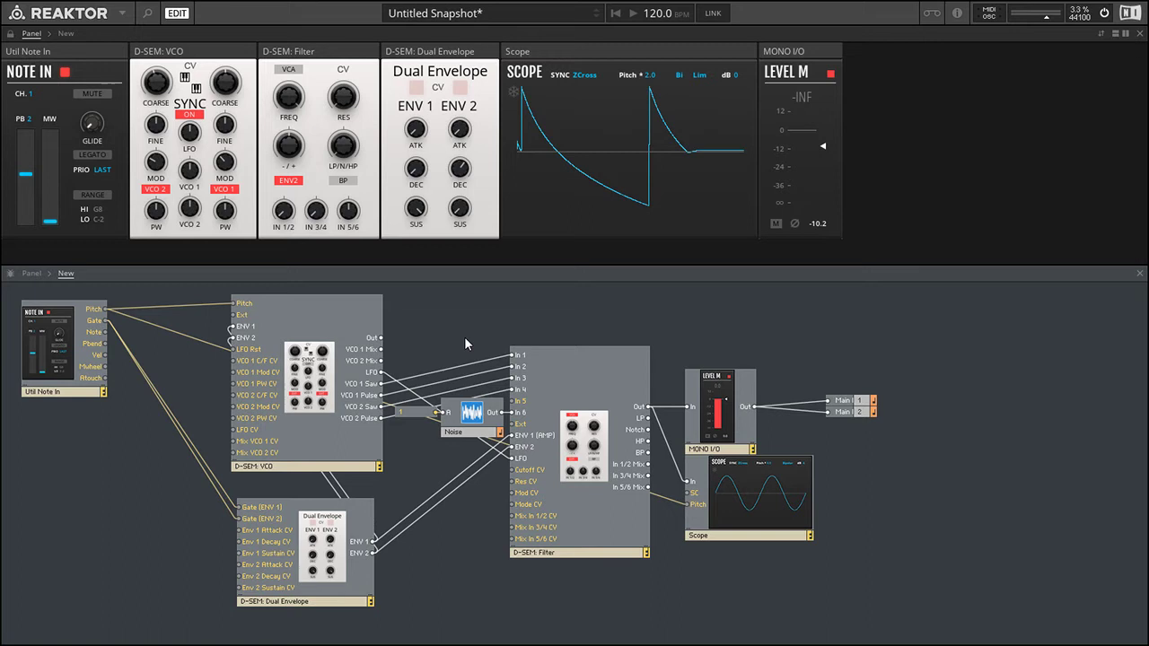
double_click(155, 500)
key("Down")
key("Down")
key("Down")
key("Down")
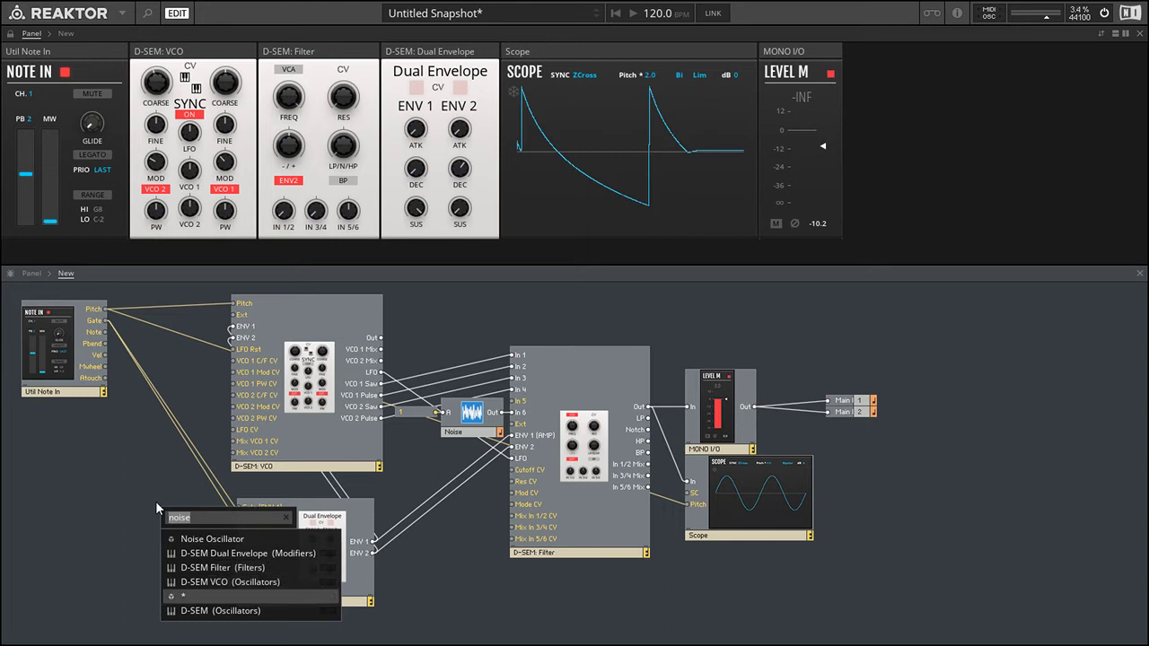
key("Down")
key("Return")
left_click_drag(272, 564, 188, 460)
left_click_drag(307, 51, 187, 8)
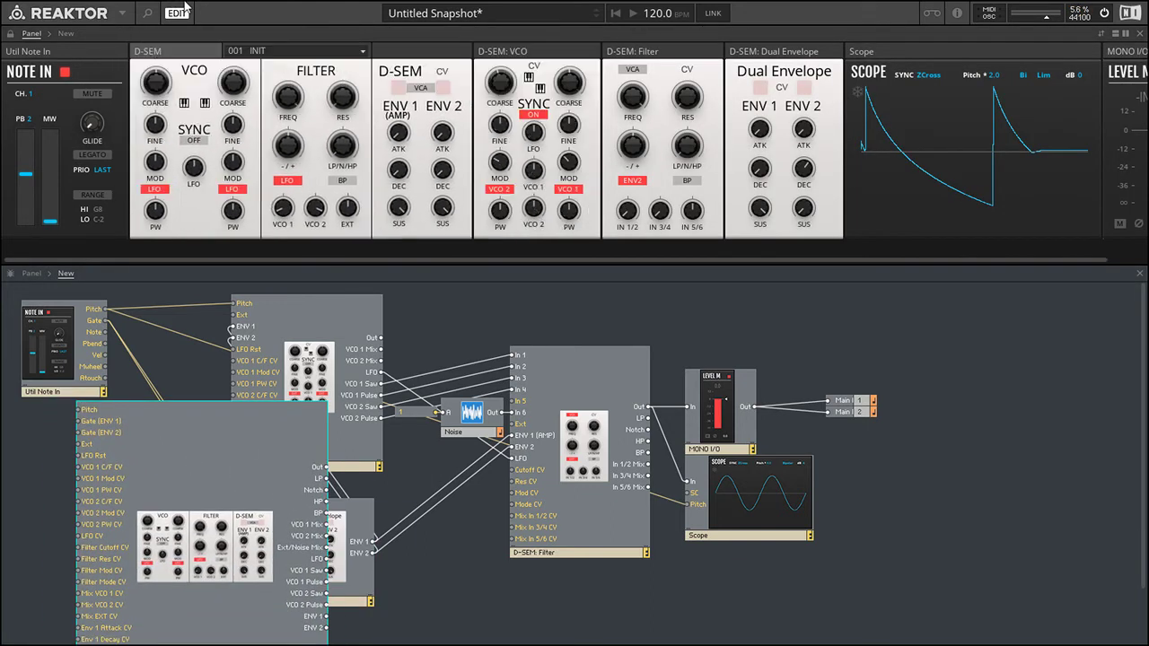
Shift the separate D-SEM blocks and output modules aside and position the D-SEM block between Util Note In and the VCO
left_click(869, 328)
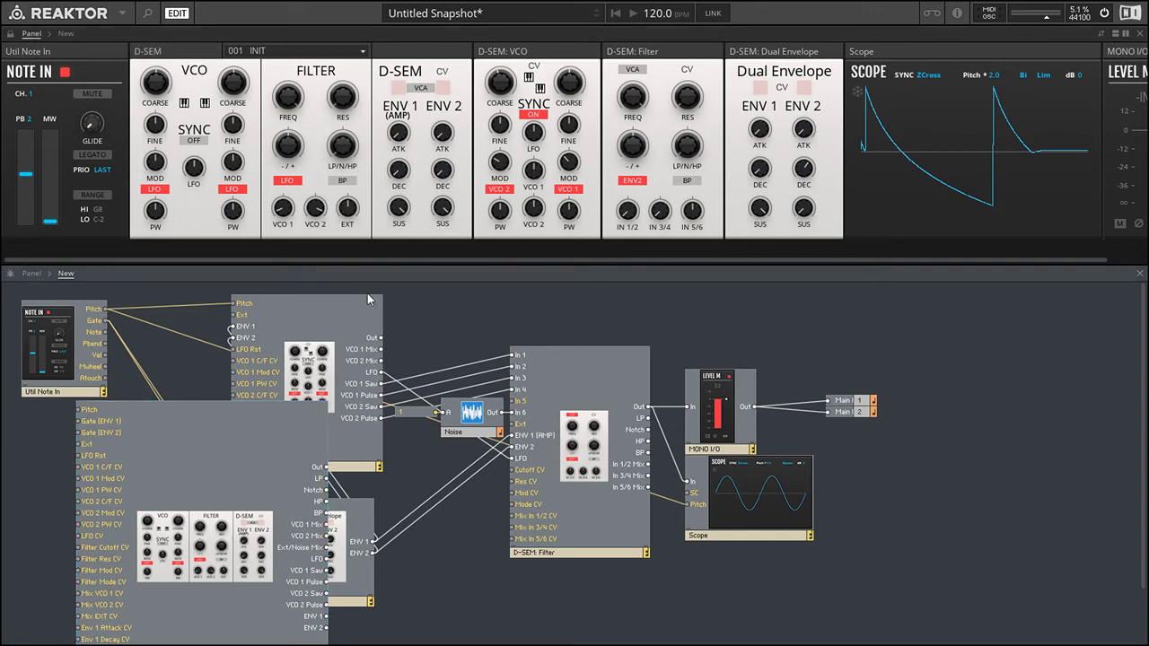
left_click_drag(359, 285, 932, 588)
left_click_drag(356, 434, 576, 430)
left_click(879, 326)
left_click_drag(206, 455, 270, 382)
left_click(77, 464)
left_click(110, 435)
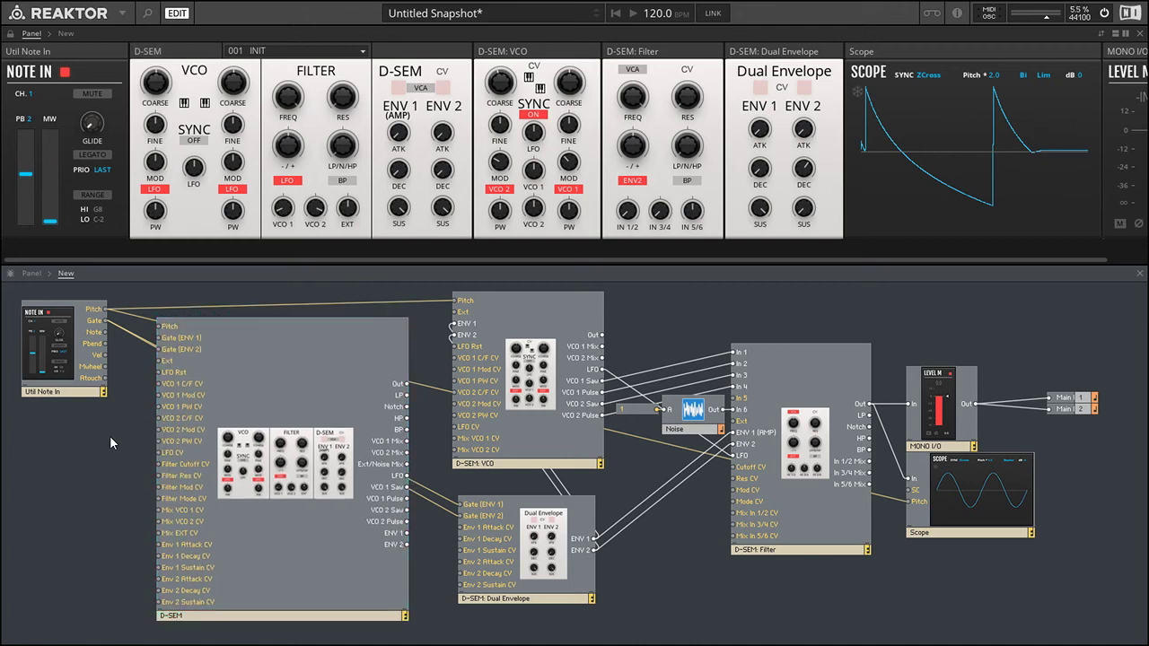